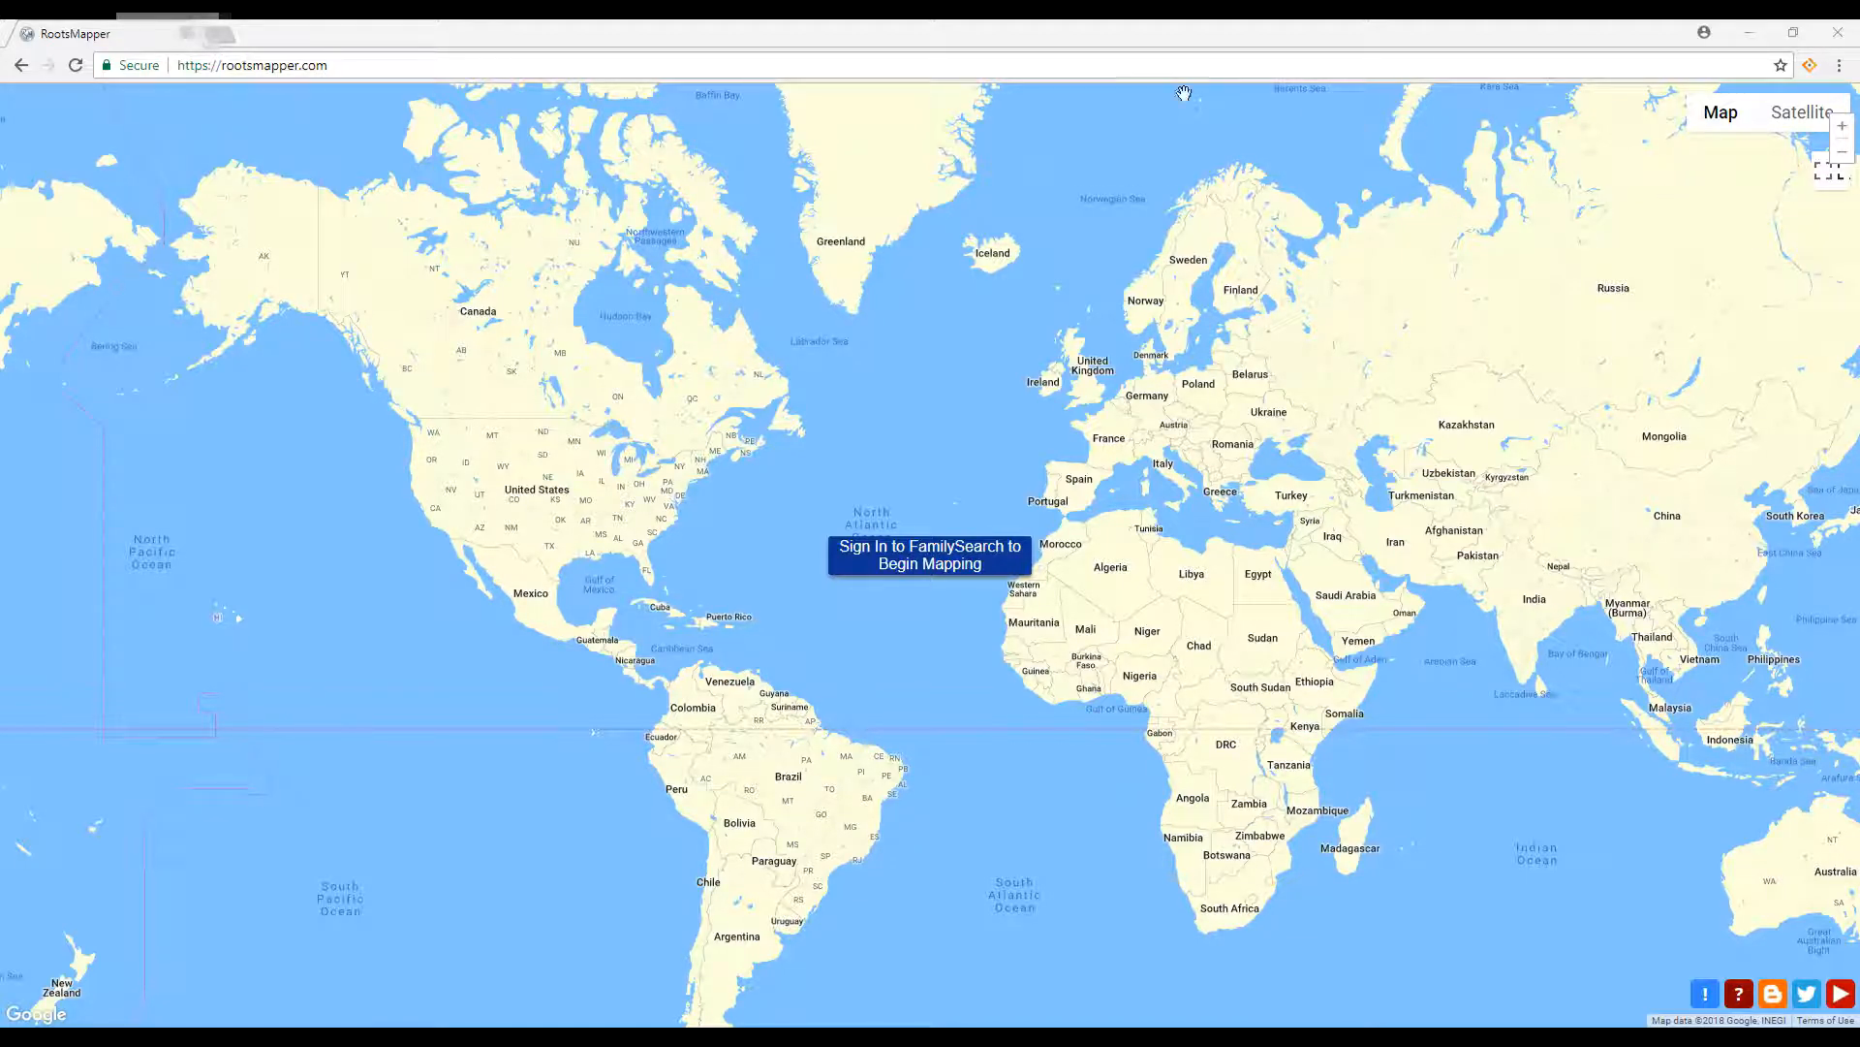
Sign in to FamilySearch from the RootsMapper start page with the saved credentials and dismiss the starting person's details.
left_click_drag(218, 65, 326, 70)
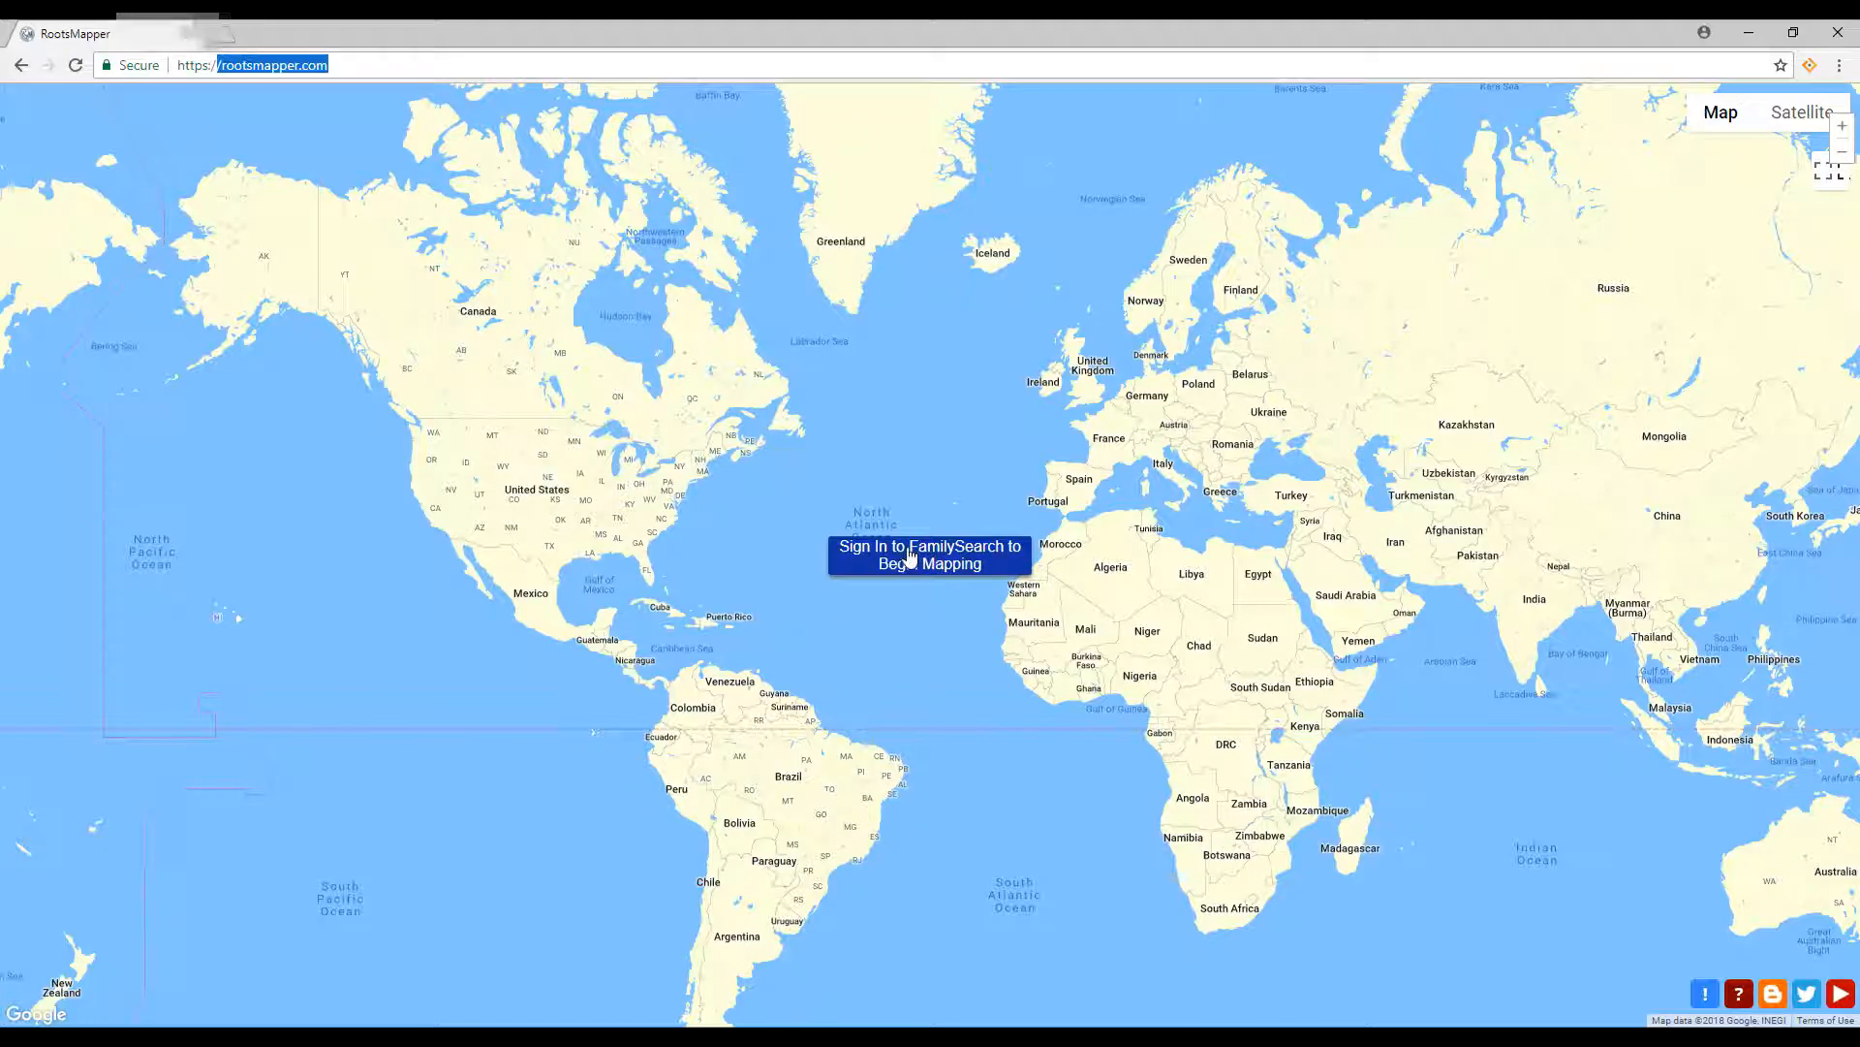
left_click(944, 574)
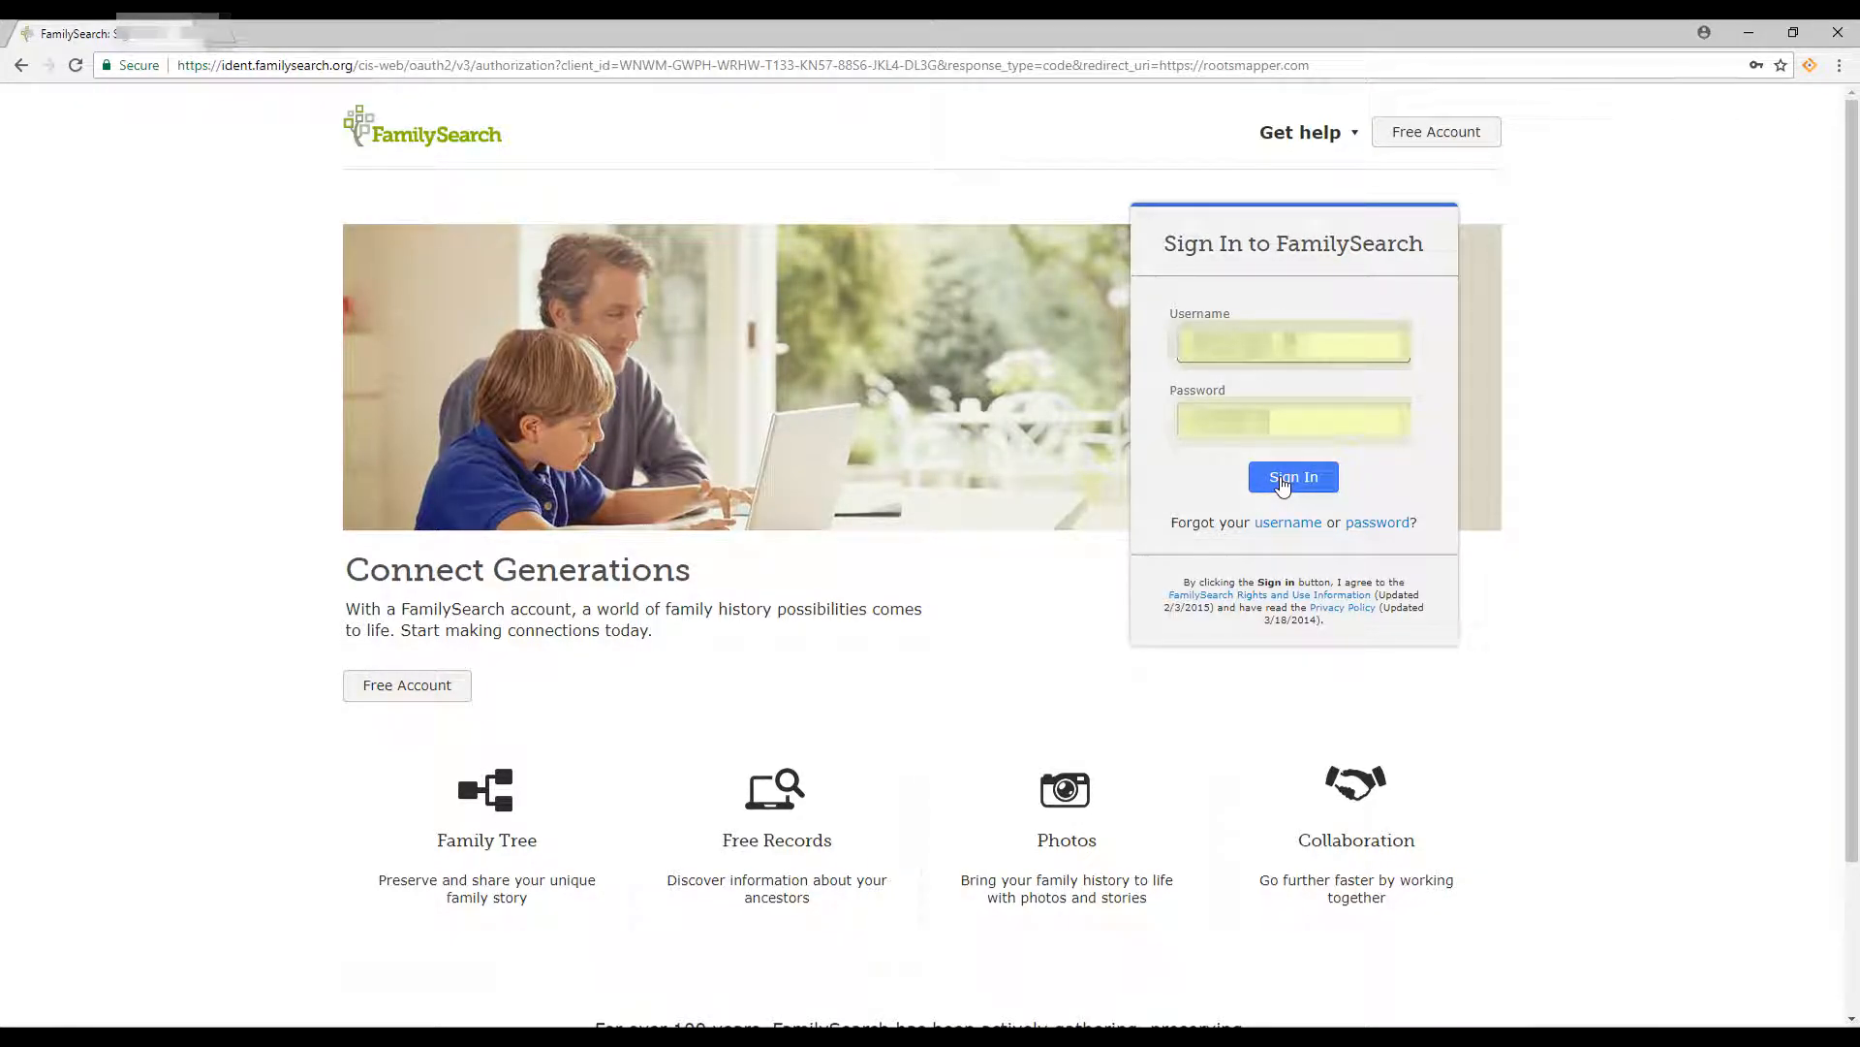
left_click(1281, 477)
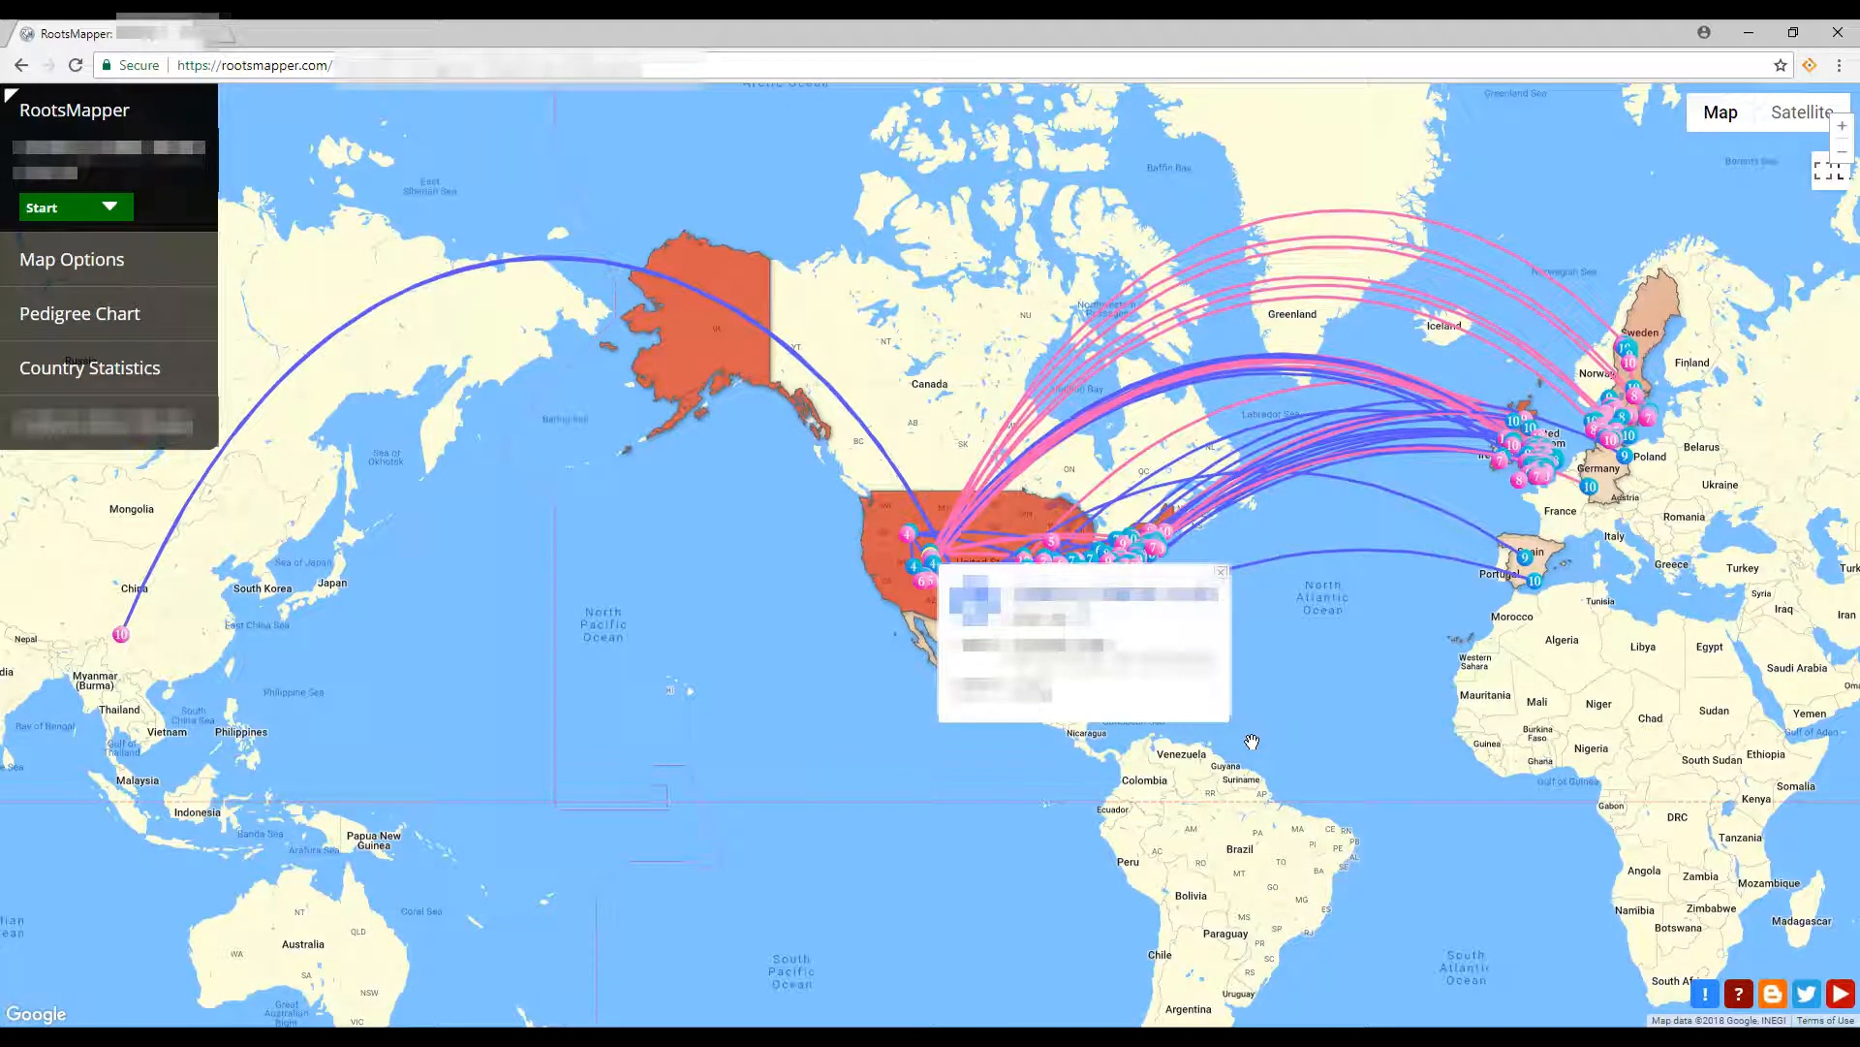
left_click(1224, 571)
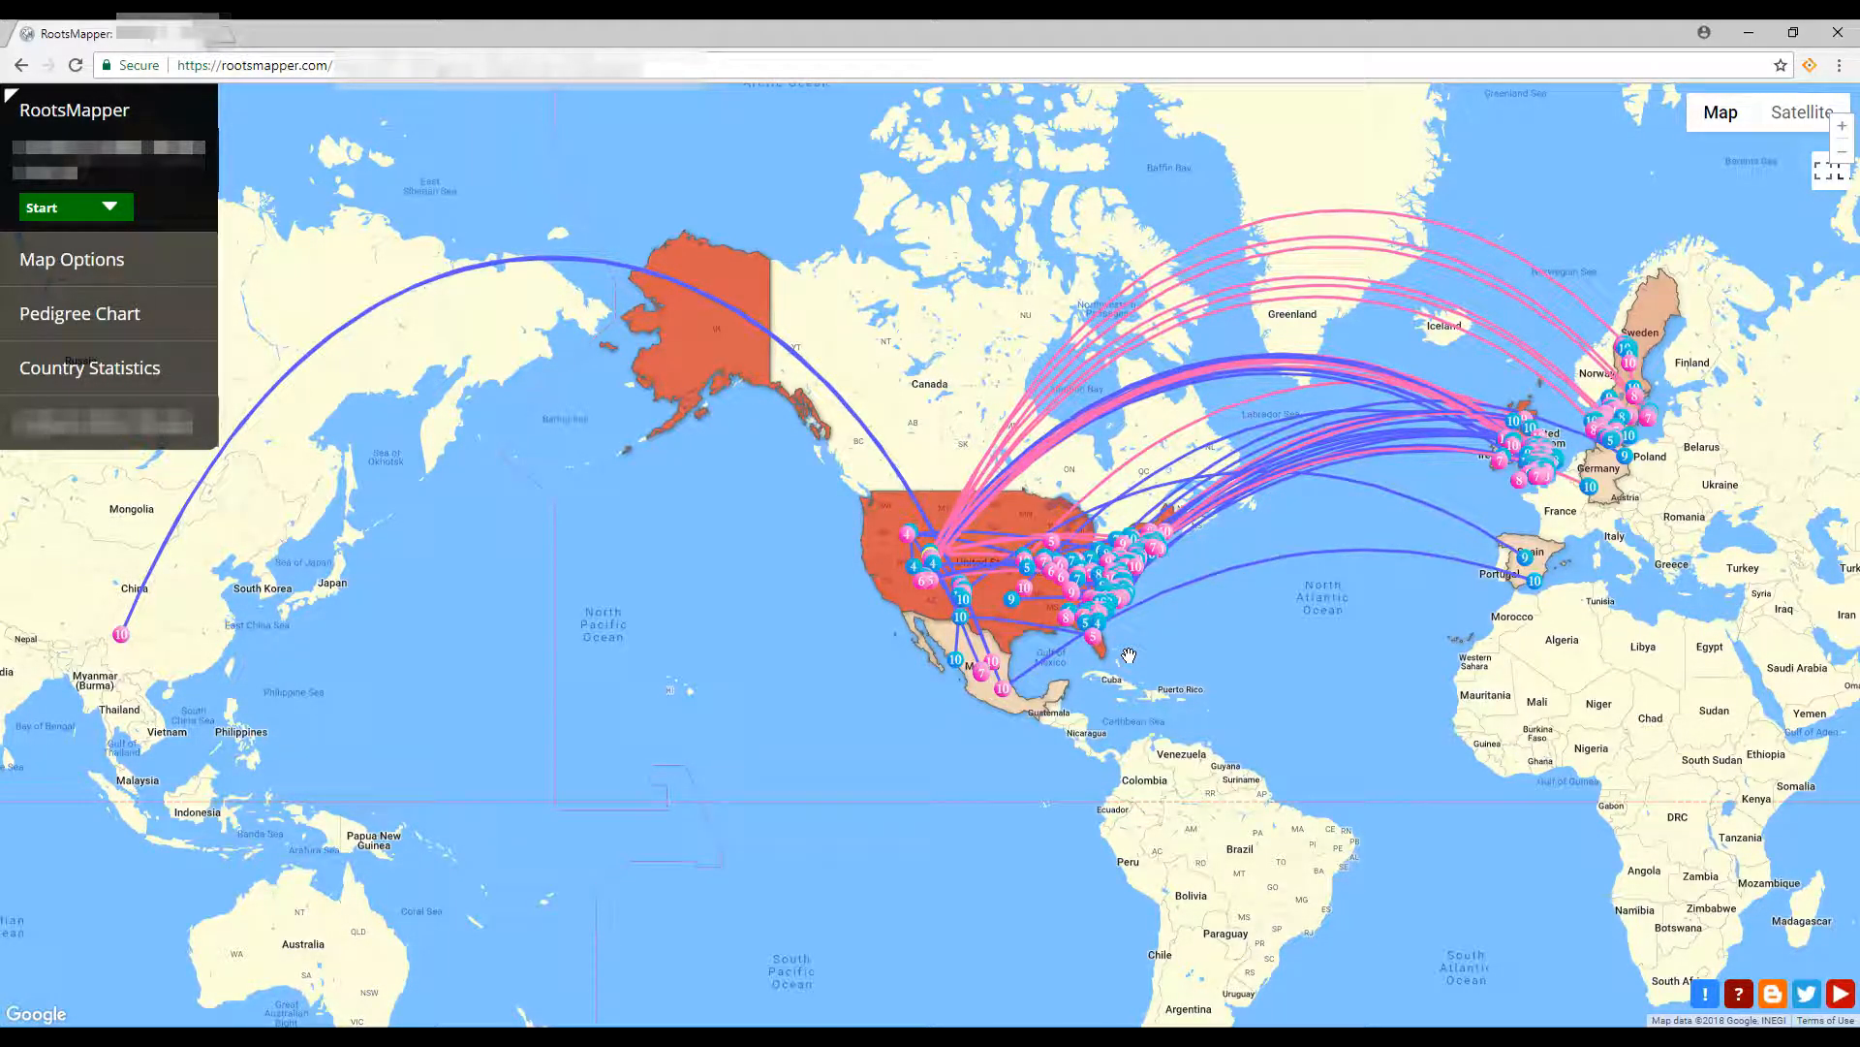
Show the details of the outermost of the overlapping generation-10 ancestors just north of Santa Fe, New Mexico.
scroll(1129, 656, "up", 3)
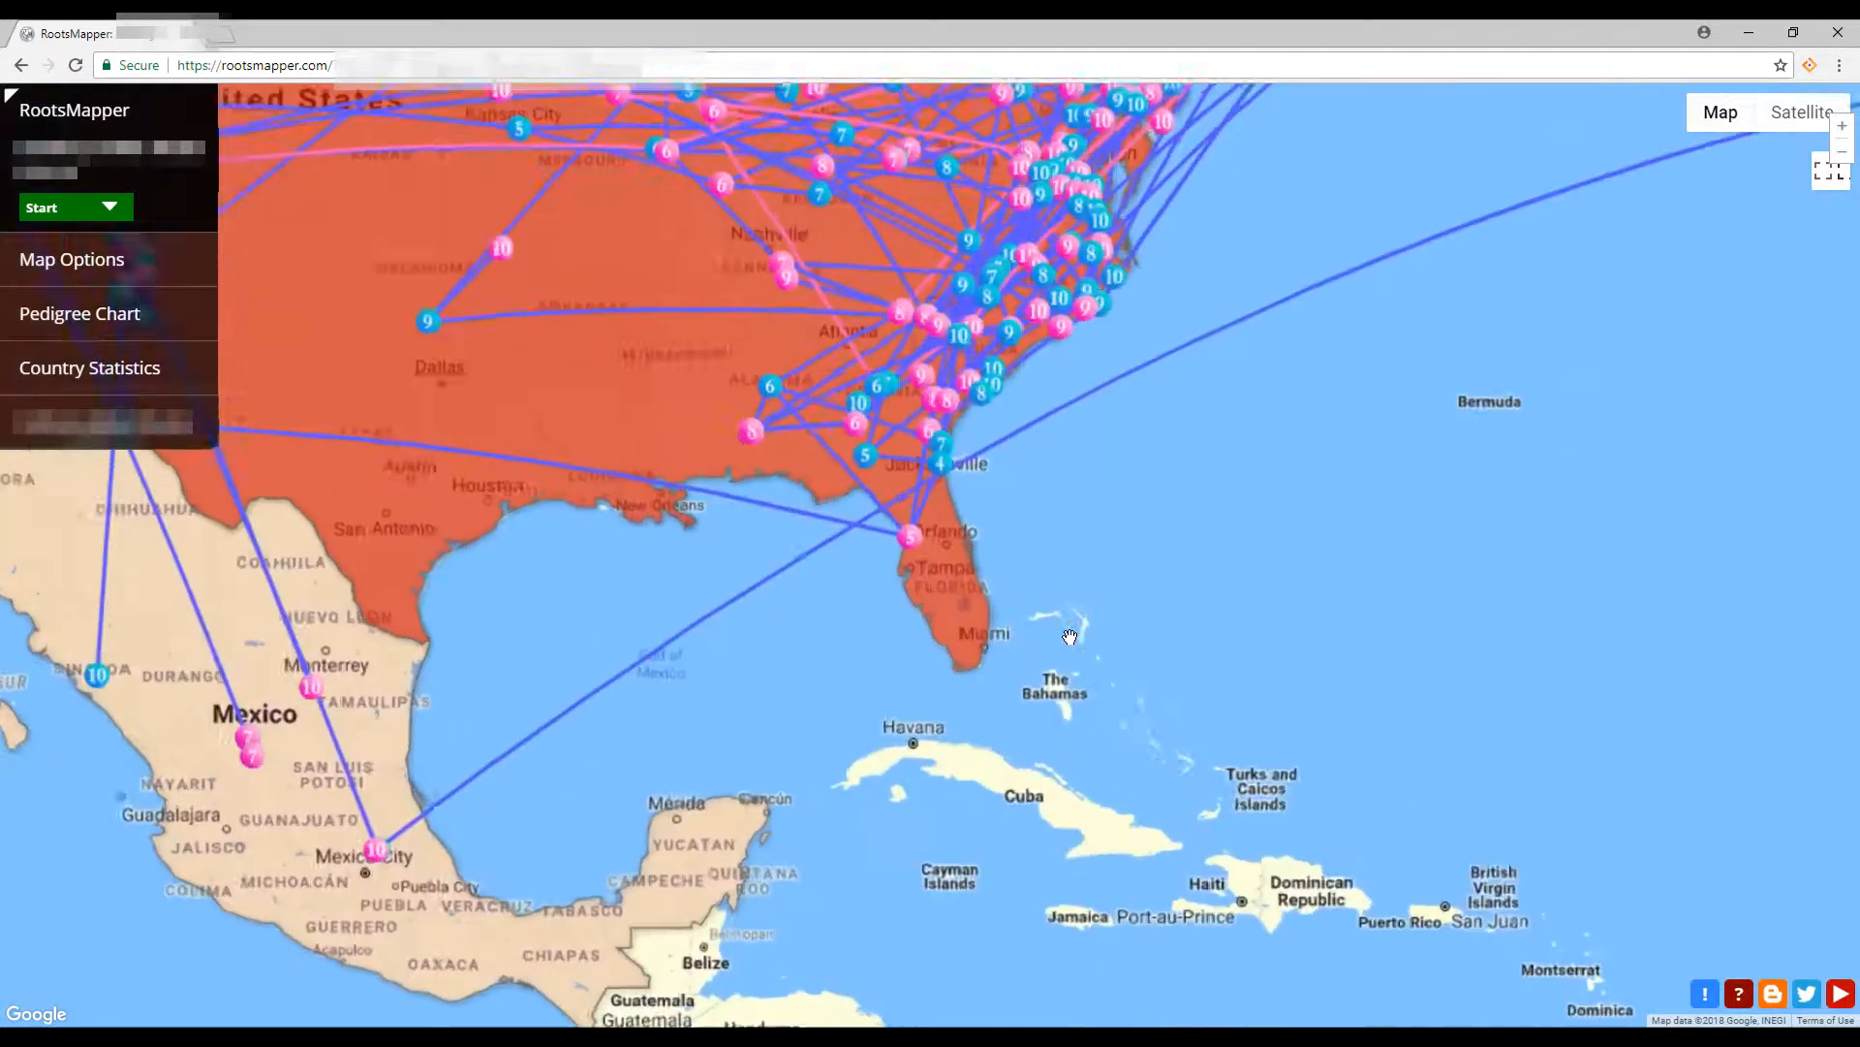
left_click_drag(490, 398, 593, 842)
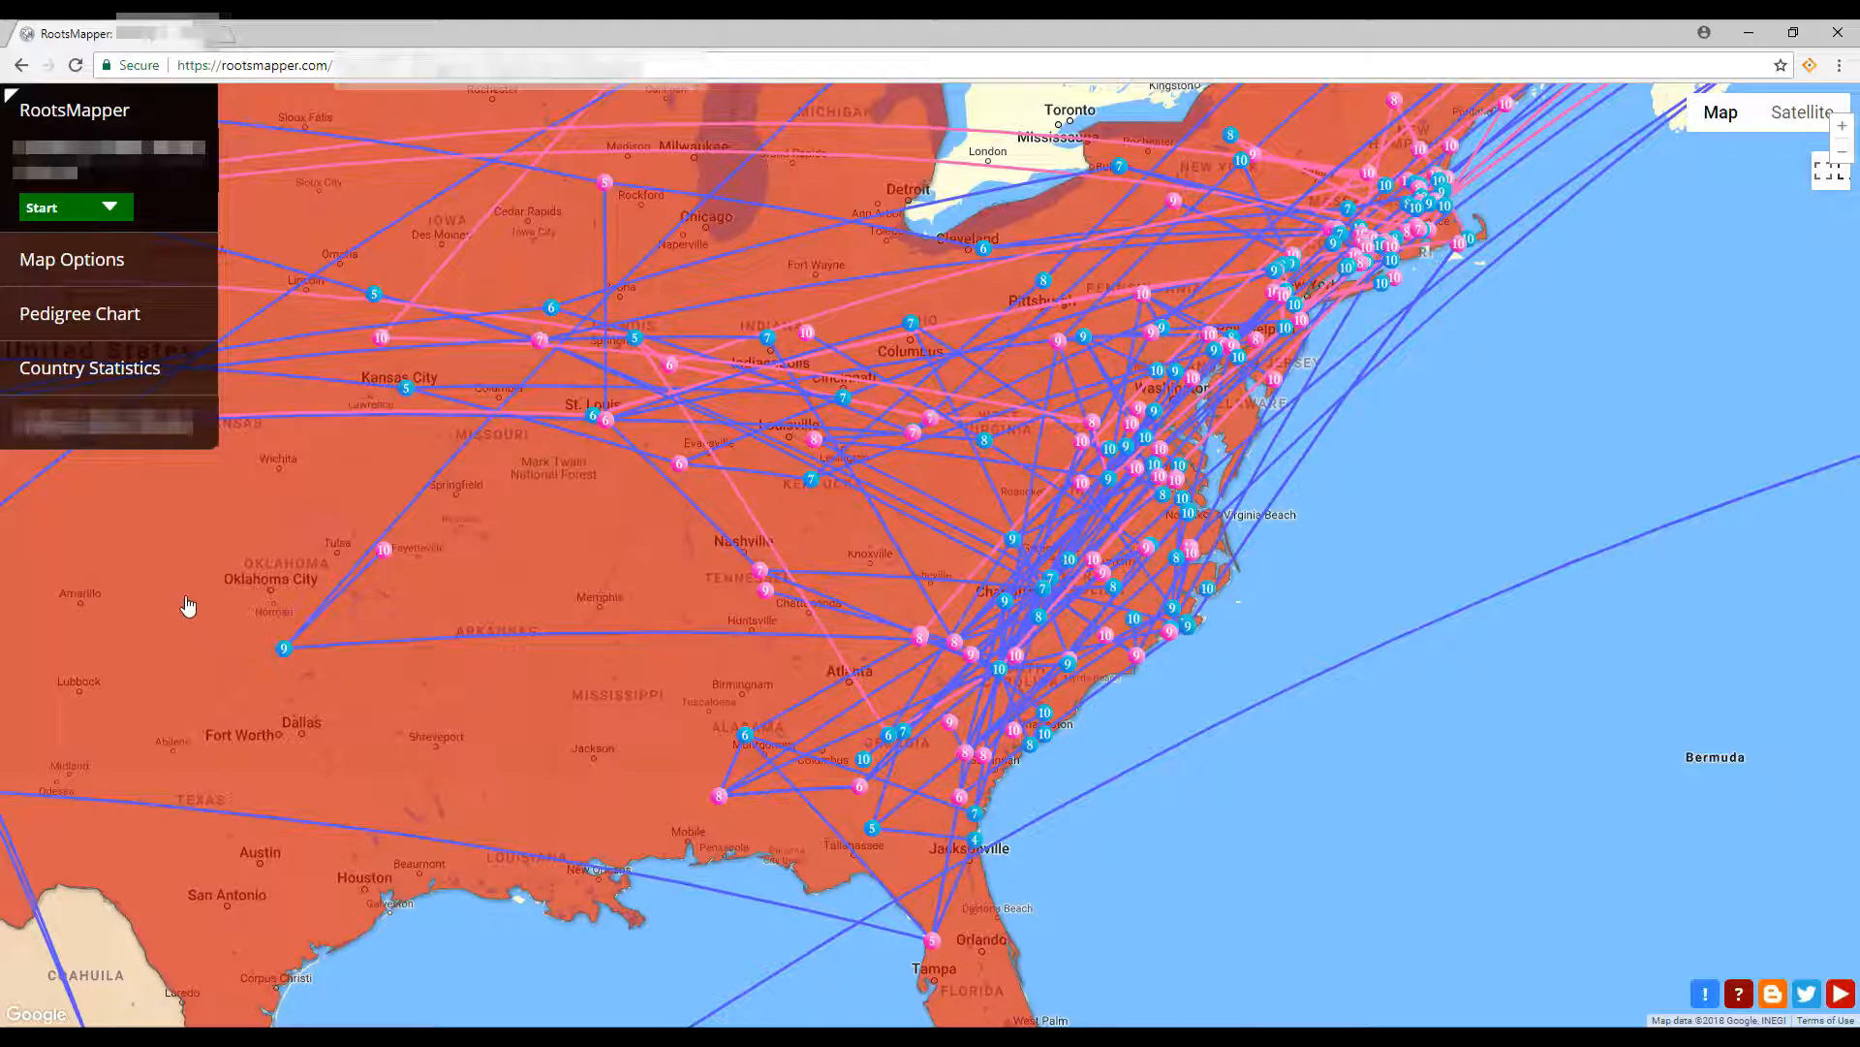
left_click_drag(200, 585, 1143, 787)
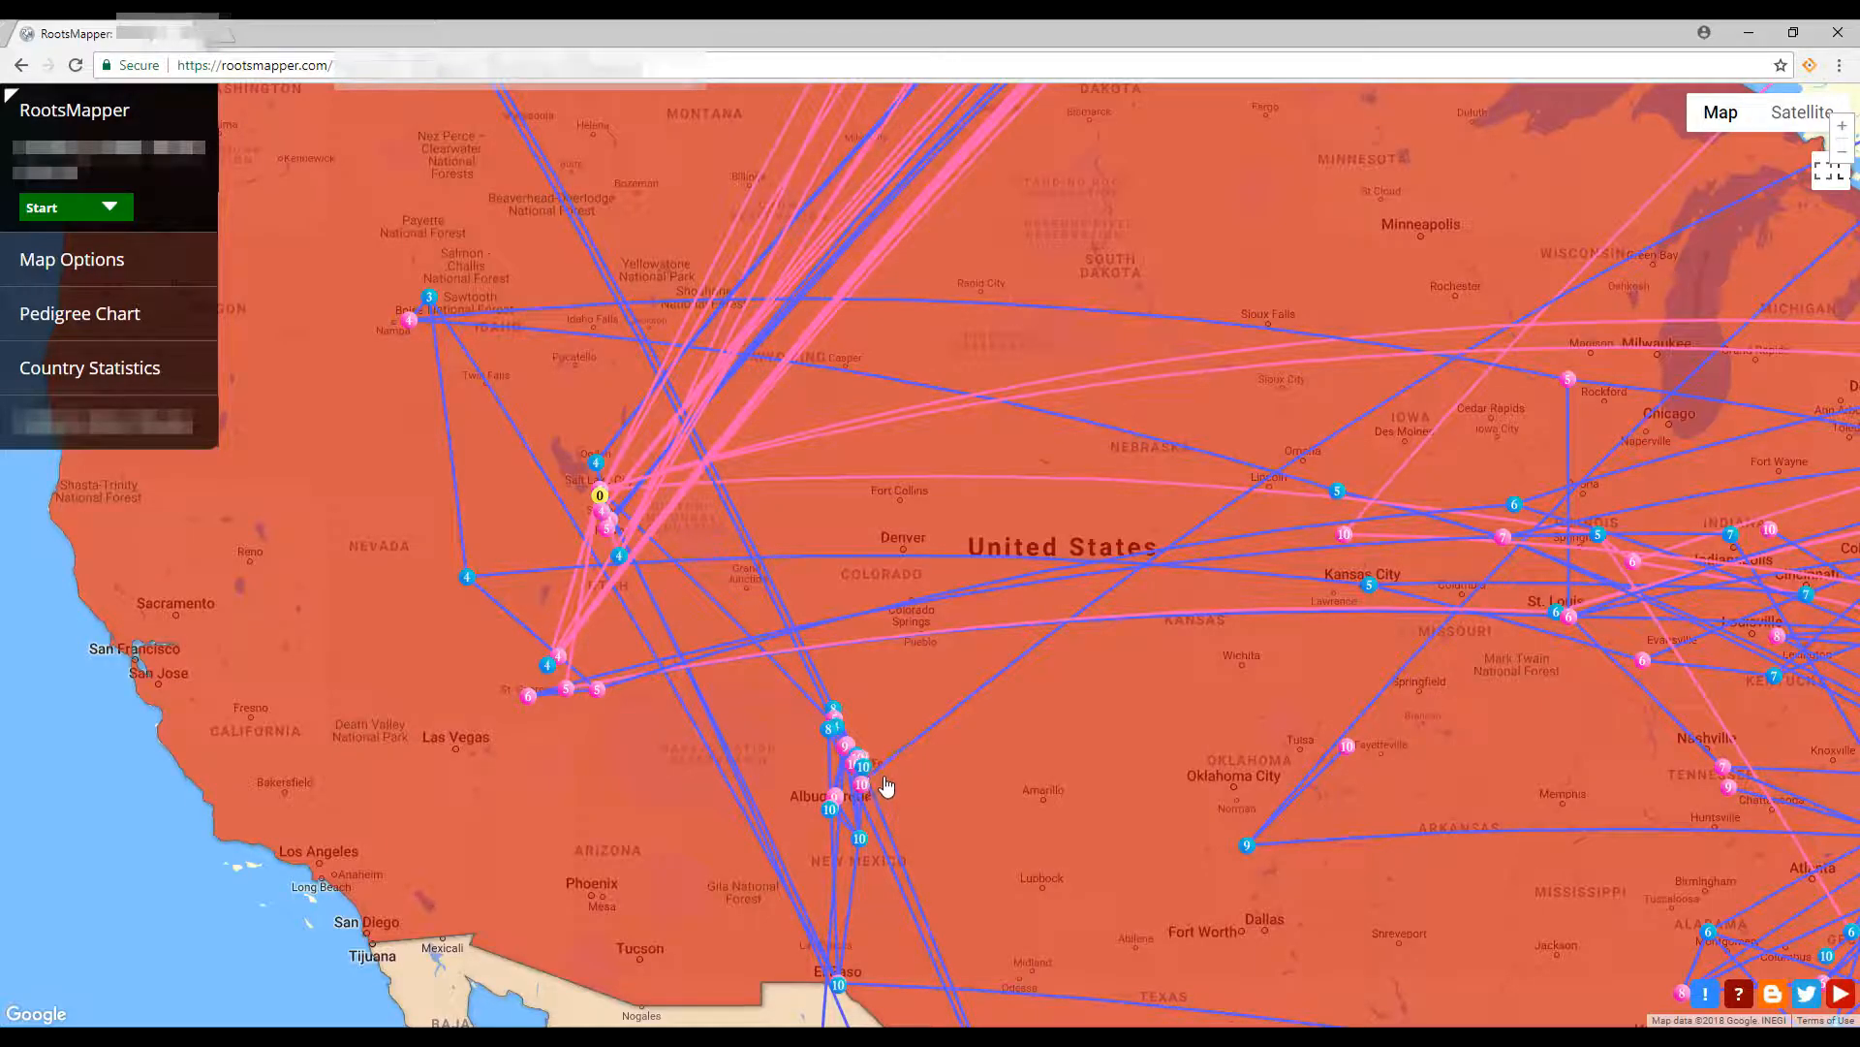
mouse_move(868, 773)
scroll(880, 818, "up", 1)
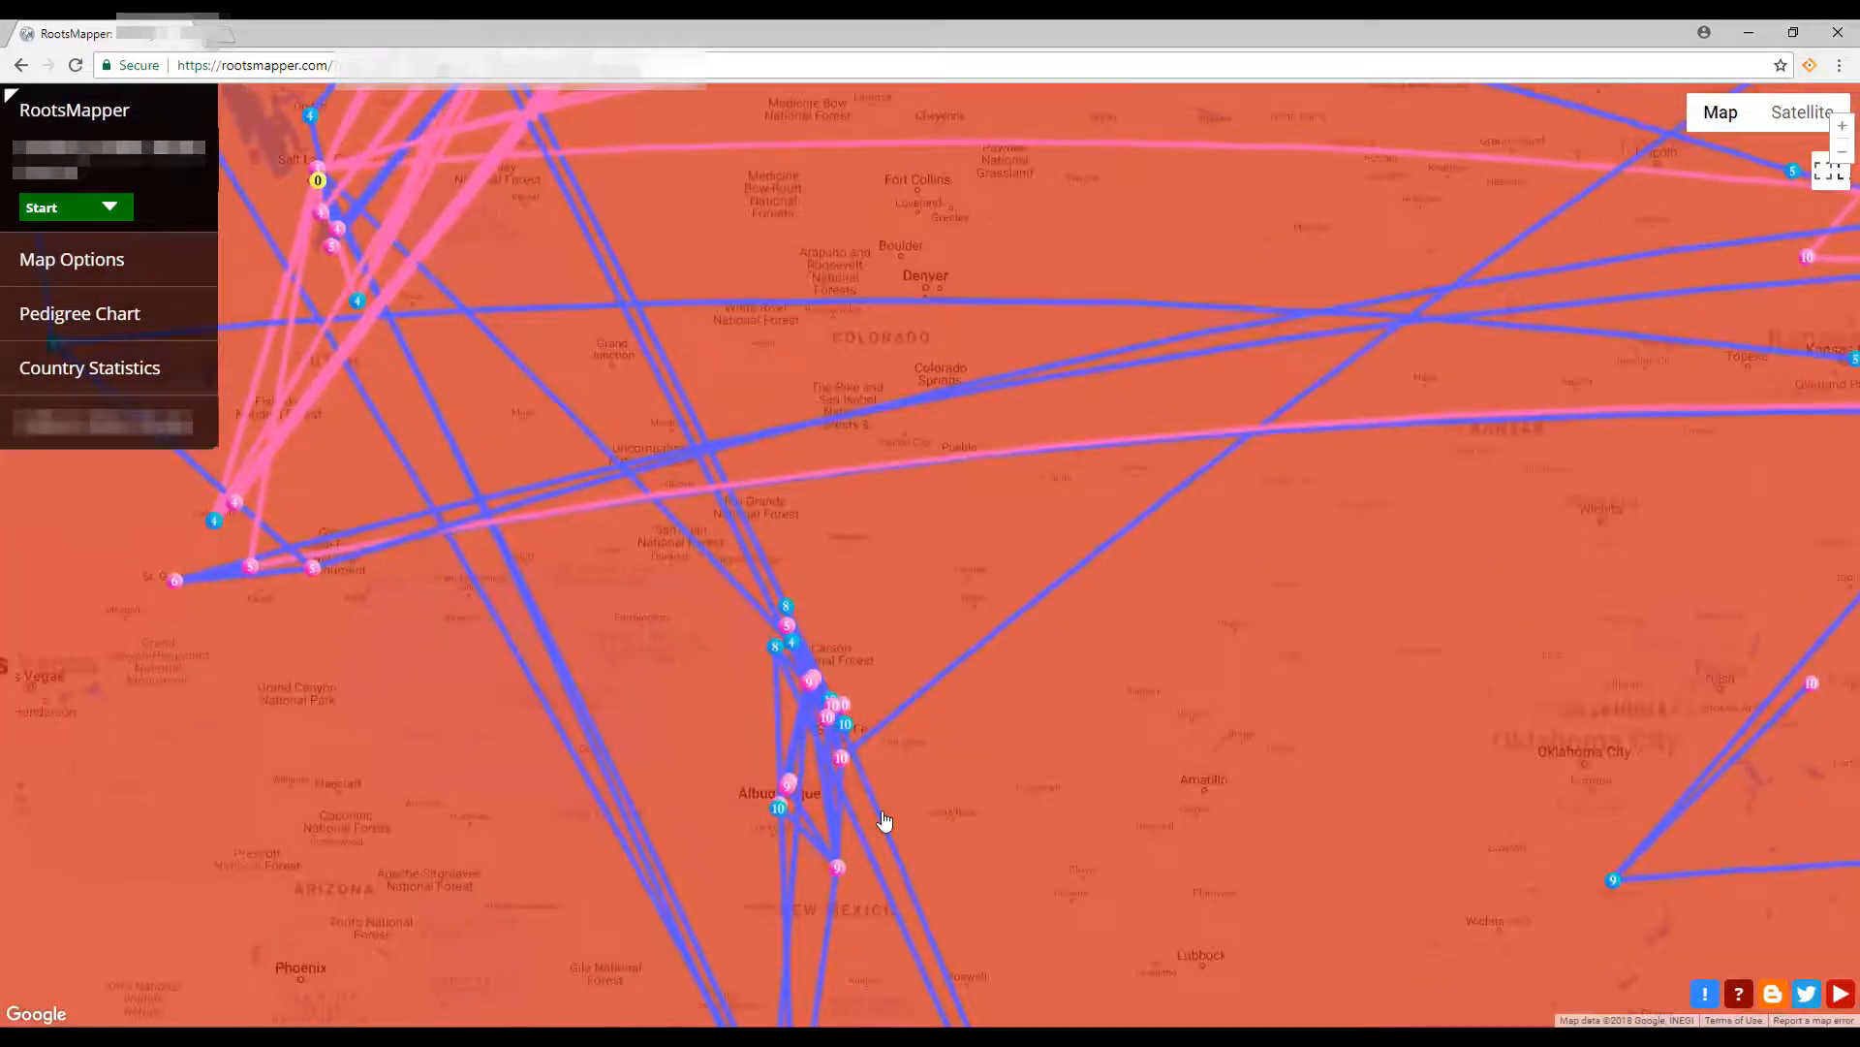
scroll(882, 819, "up", 1)
scroll(864, 785, "up", 1)
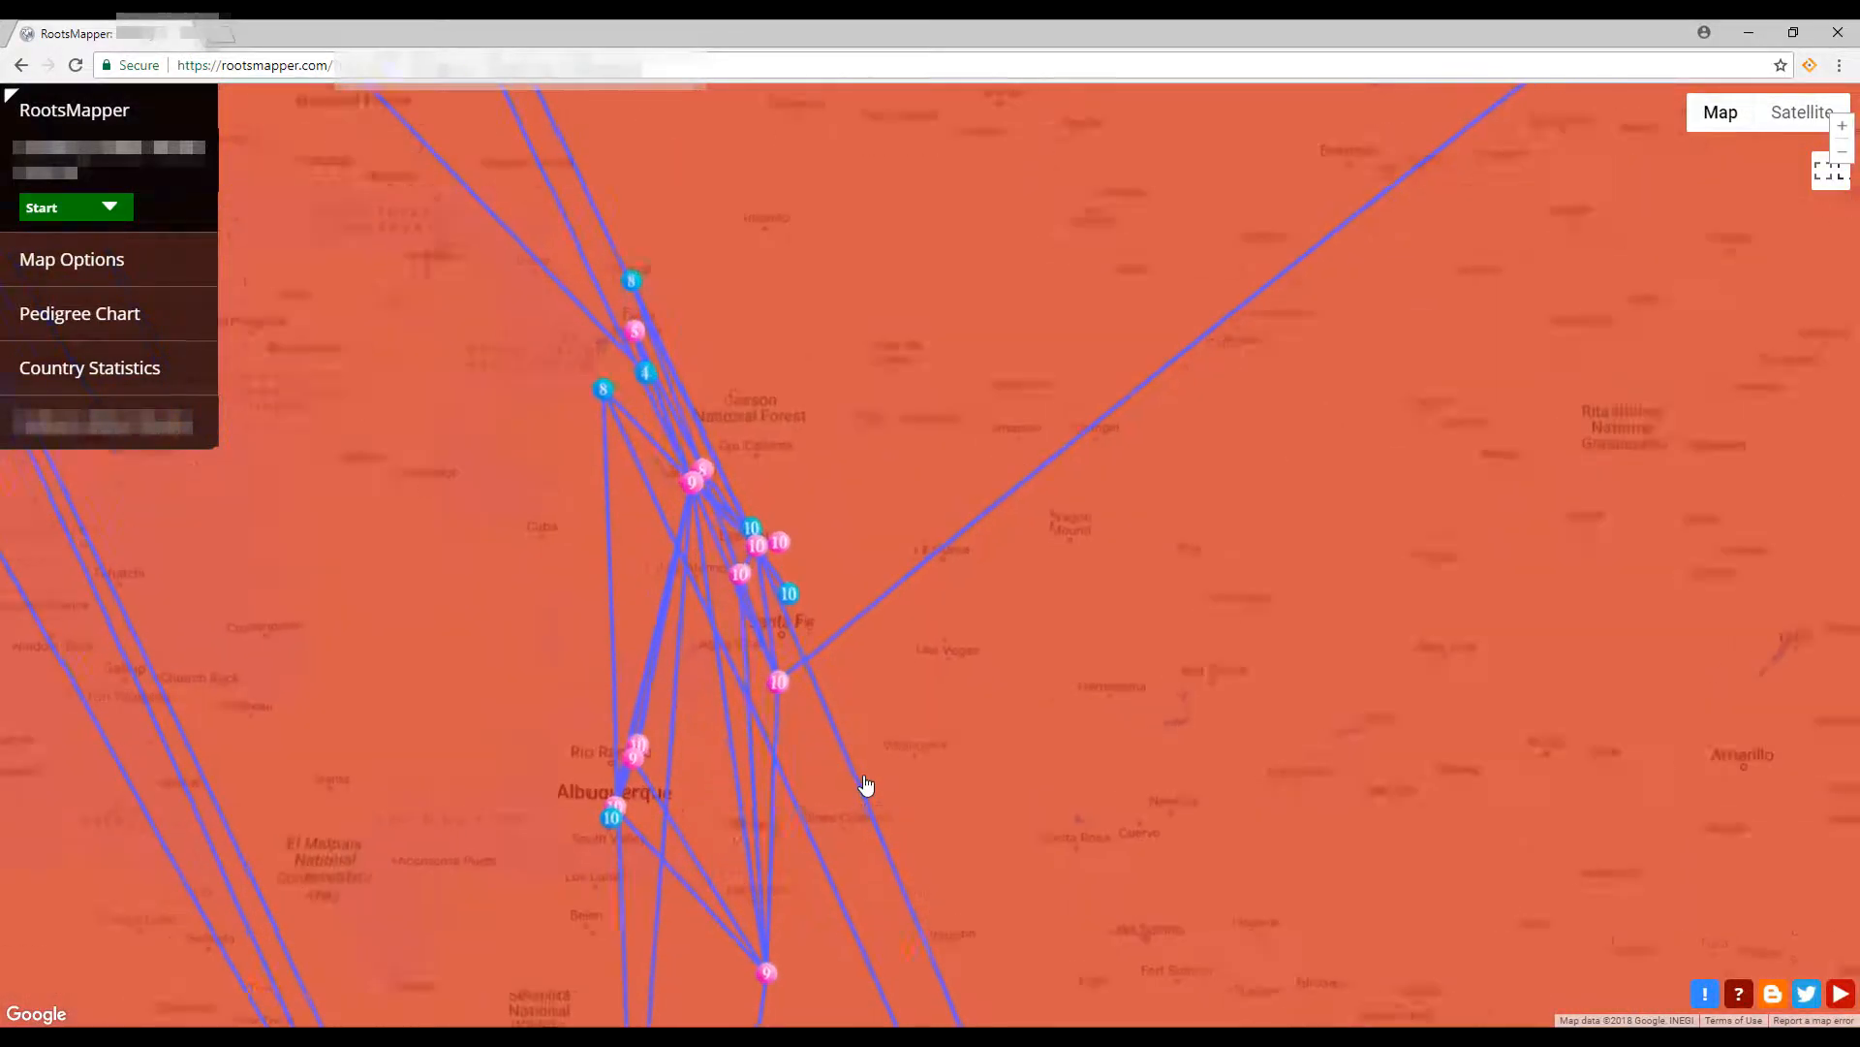
left_click_drag(803, 744, 845, 780)
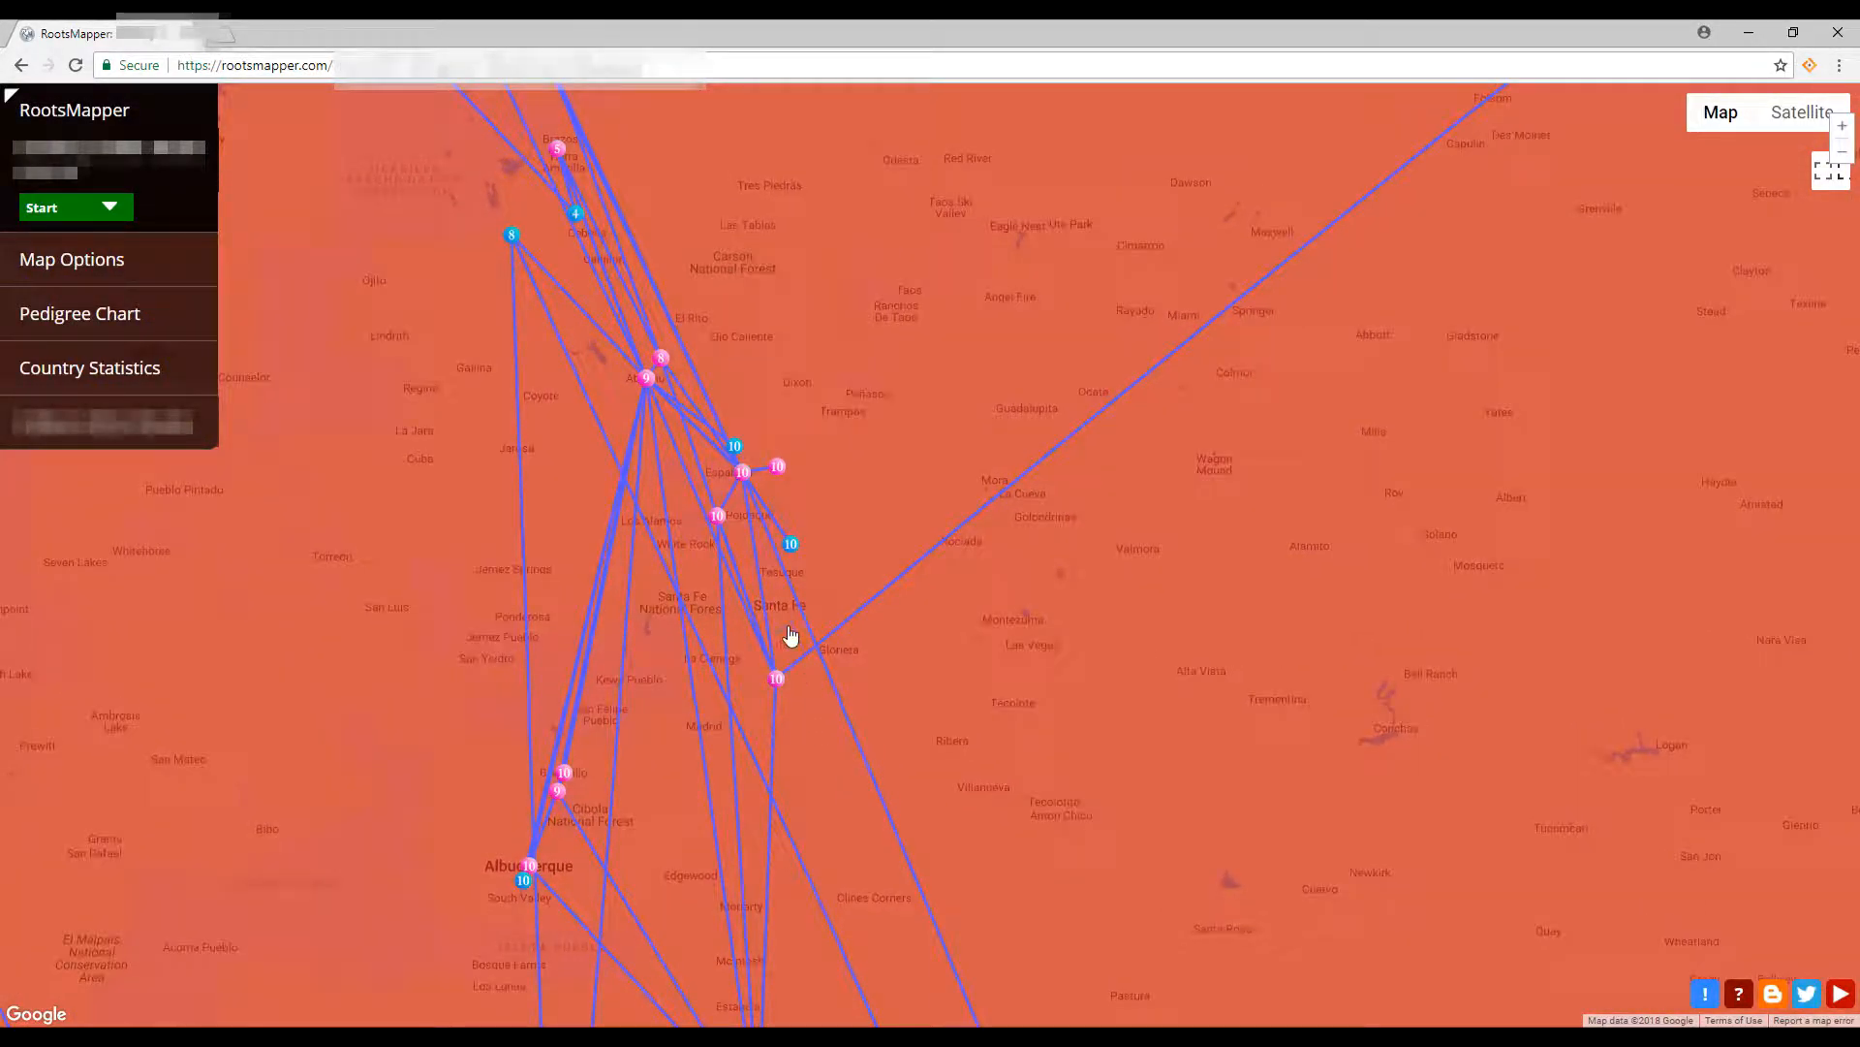
mouse_move(790, 561)
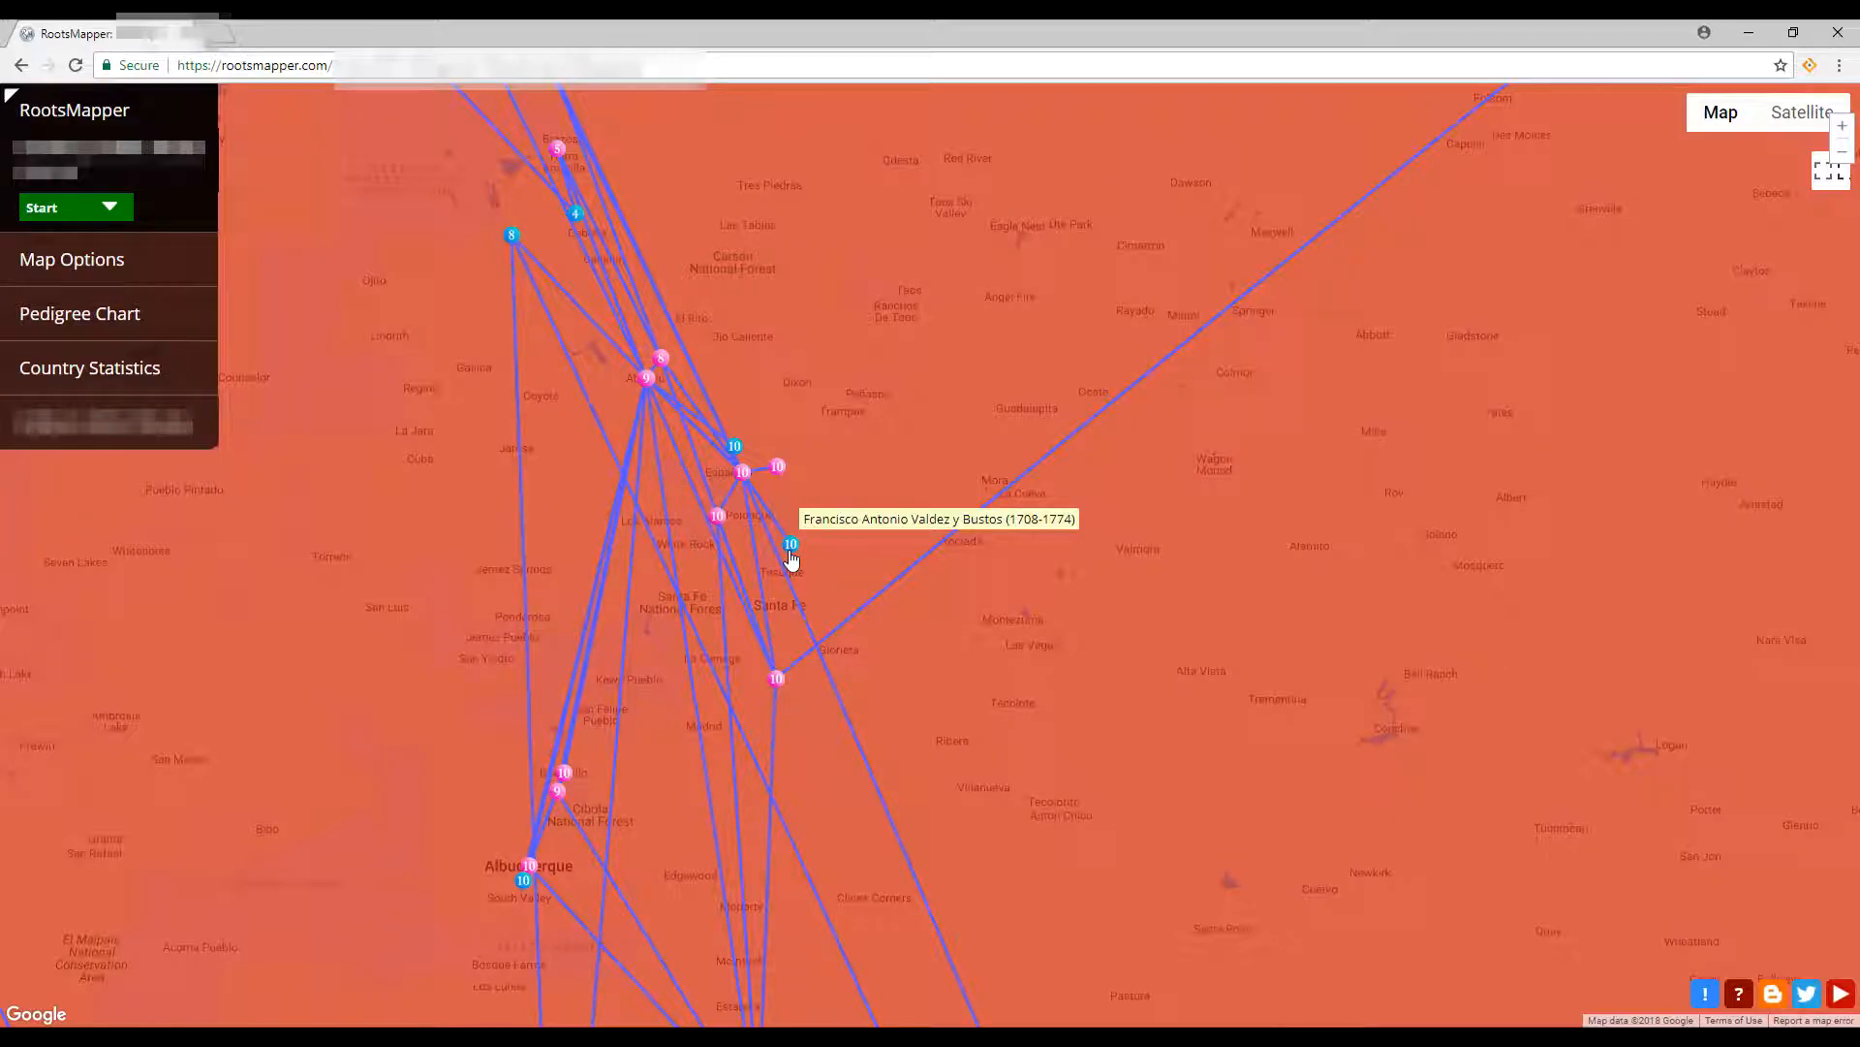
left_click(791, 560)
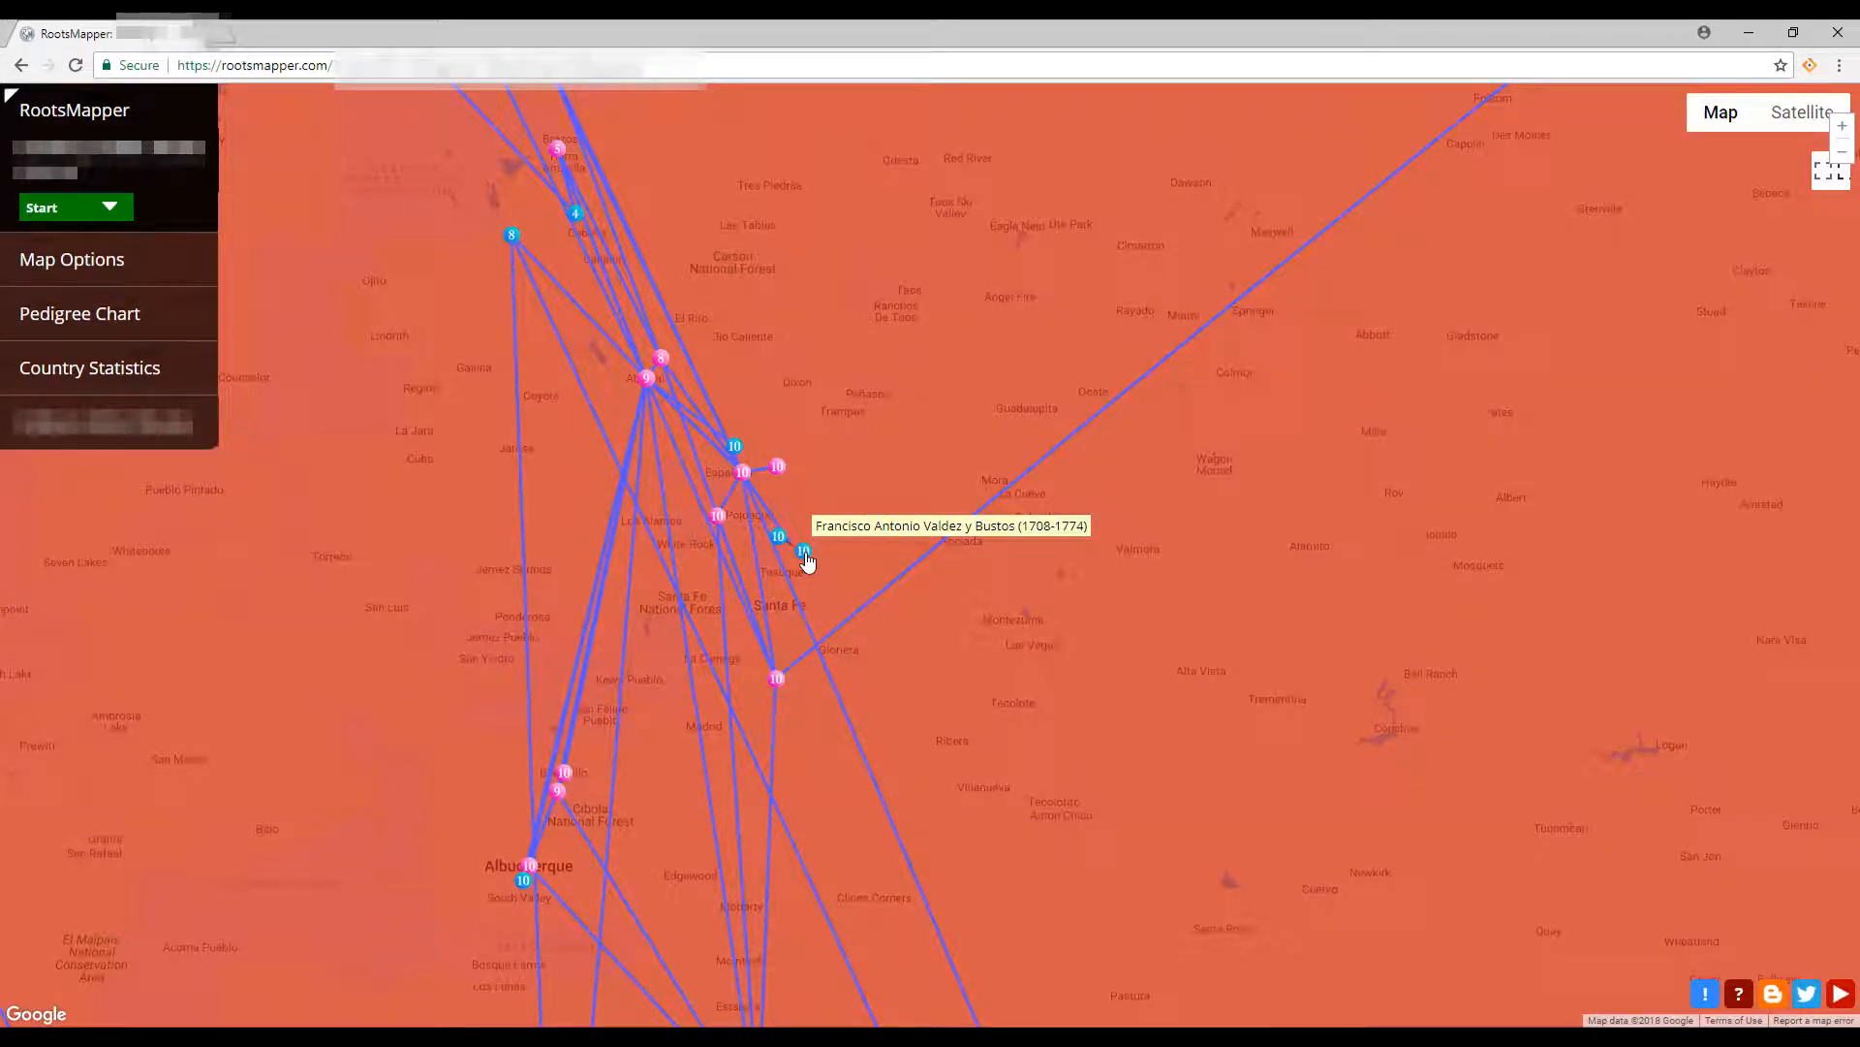
left_click(804, 552)
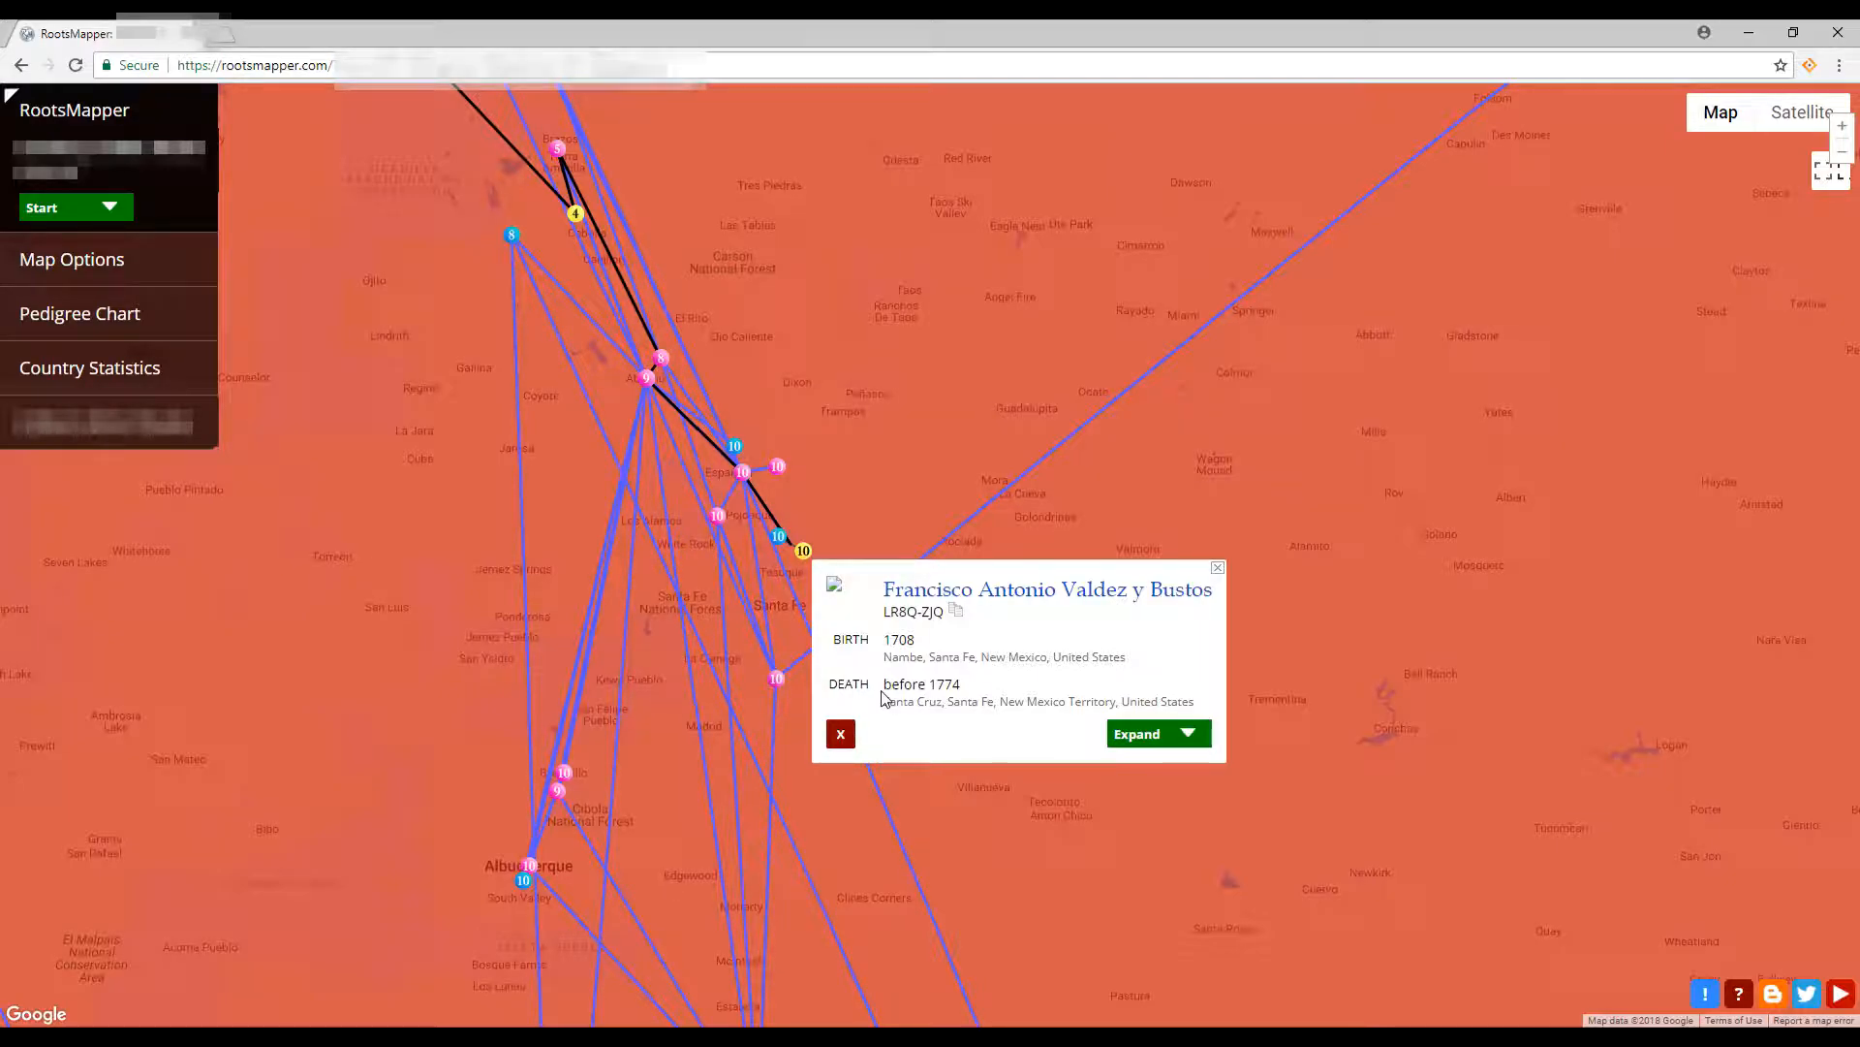
View this ancestor's full person page on FamilySearch, return to the map and dismiss the ancestor's details.
left_click(904, 593)
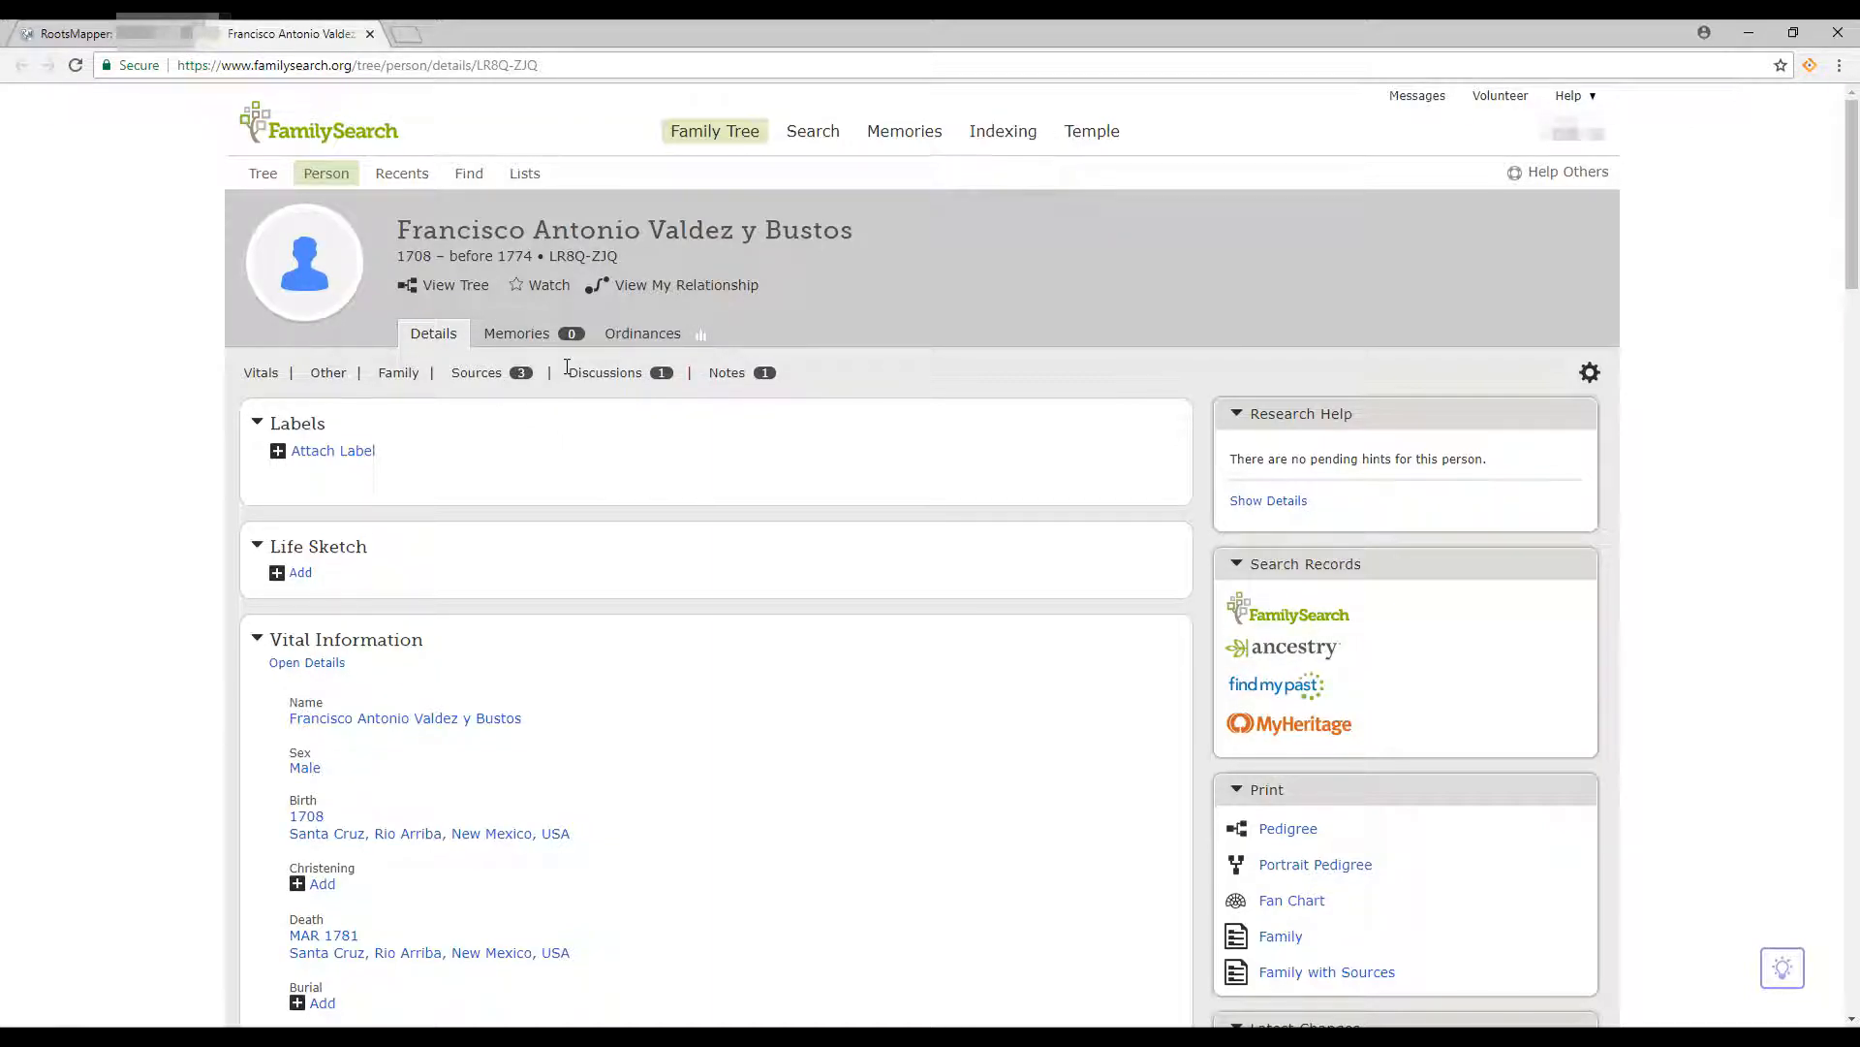
left_click(370, 34)
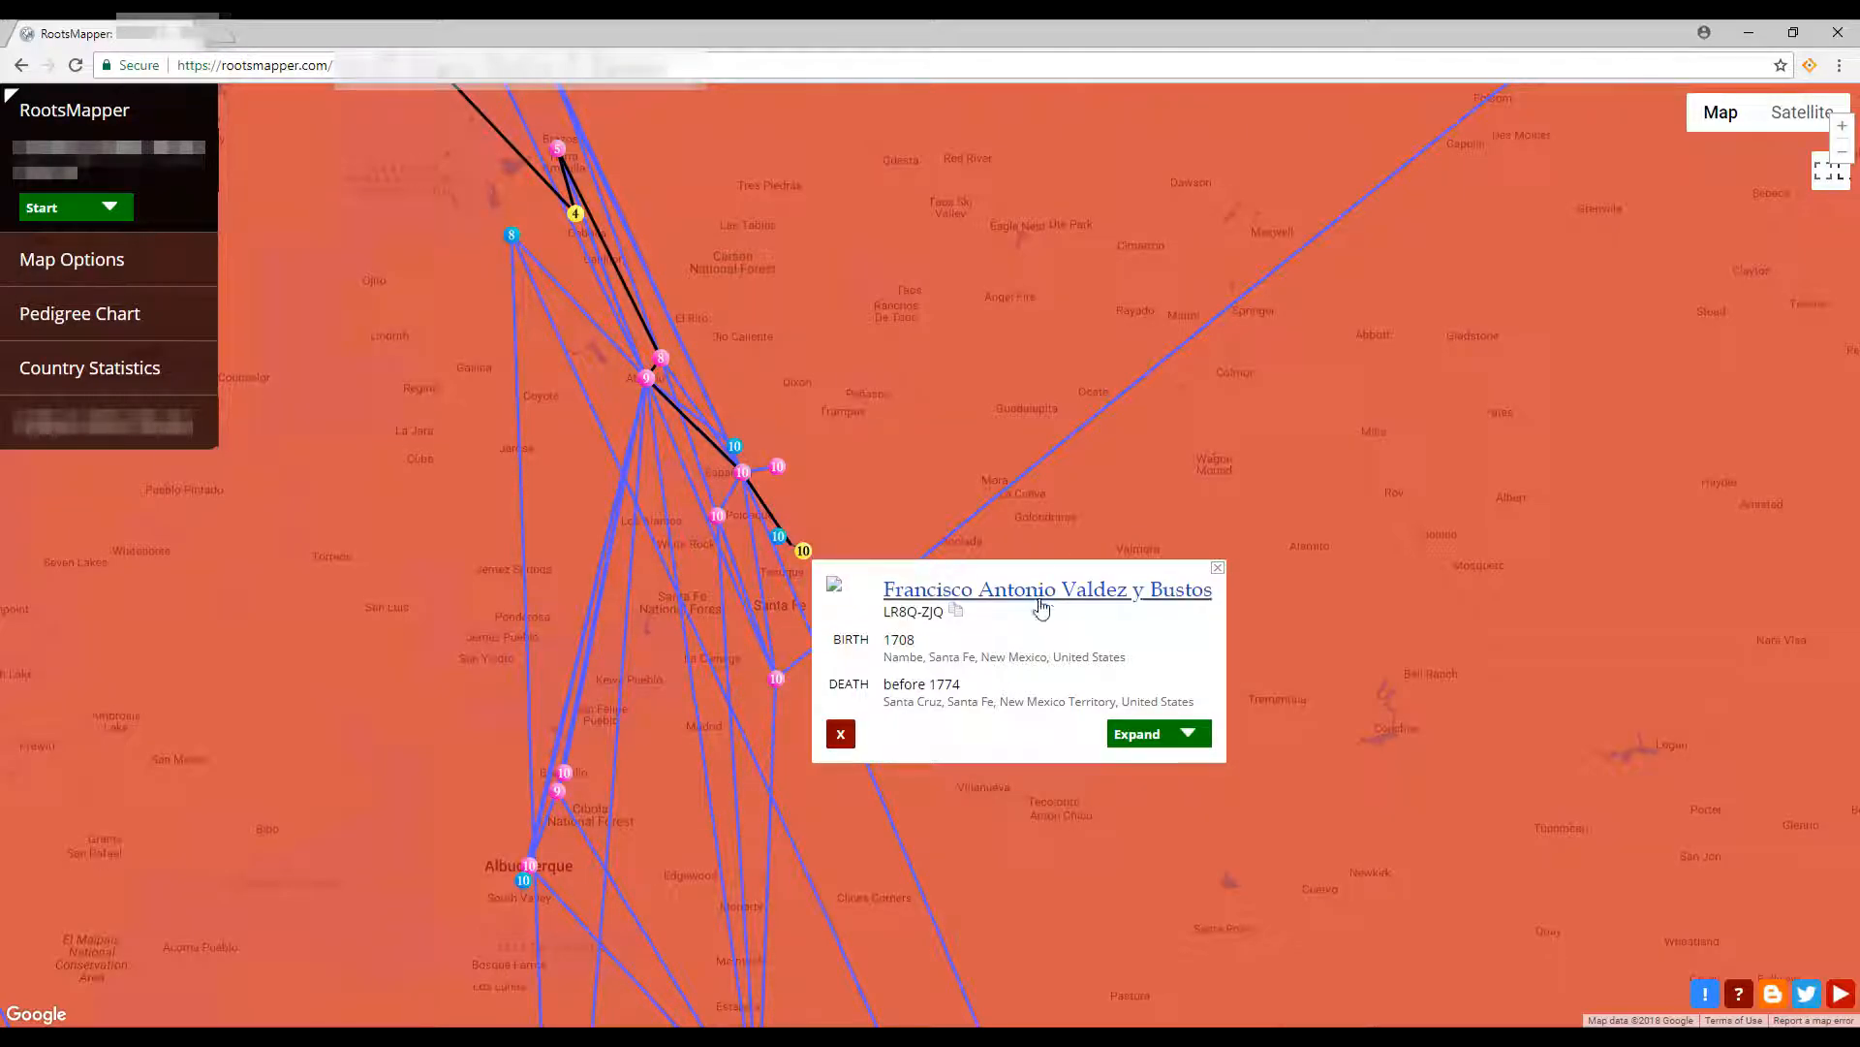
left_click(1218, 570)
Trace the highlighted descent line from the generation-10 pin near Santa Fe back through the younger generations.
left_click_drag(872, 515, 1062, 690)
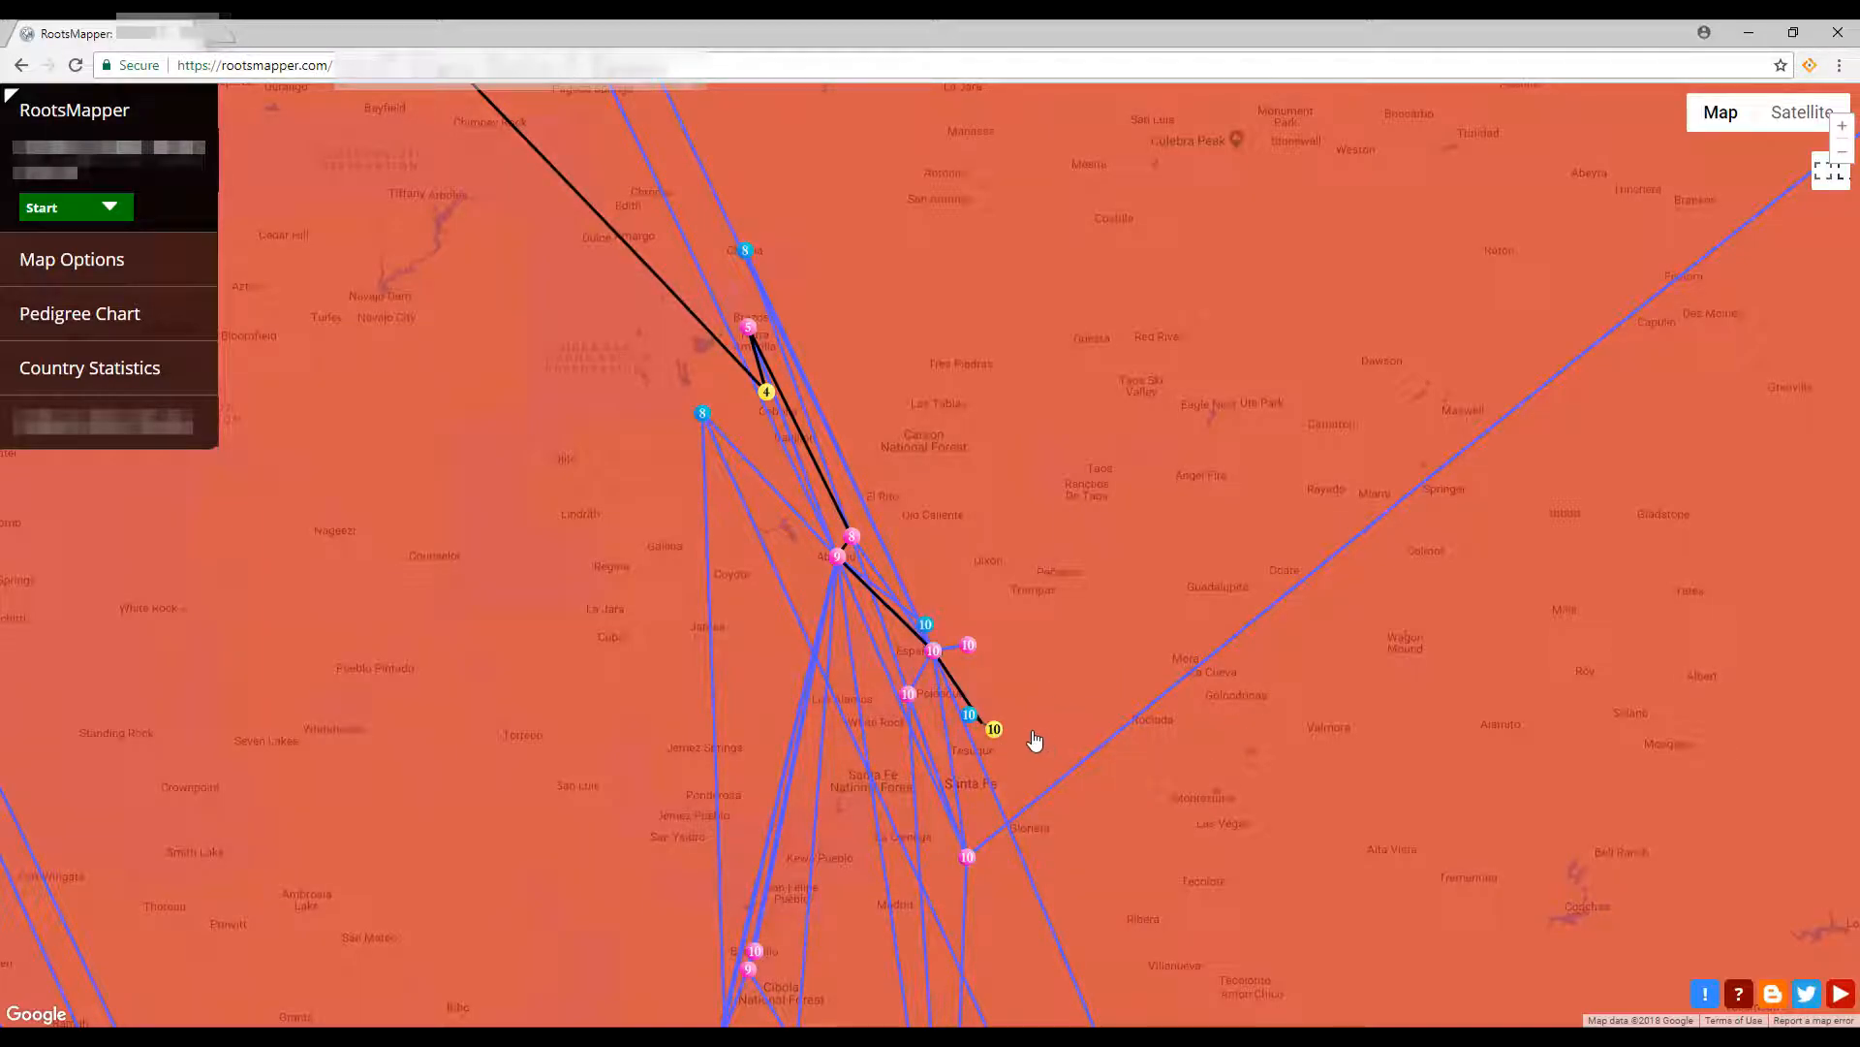
mouse_move(999, 743)
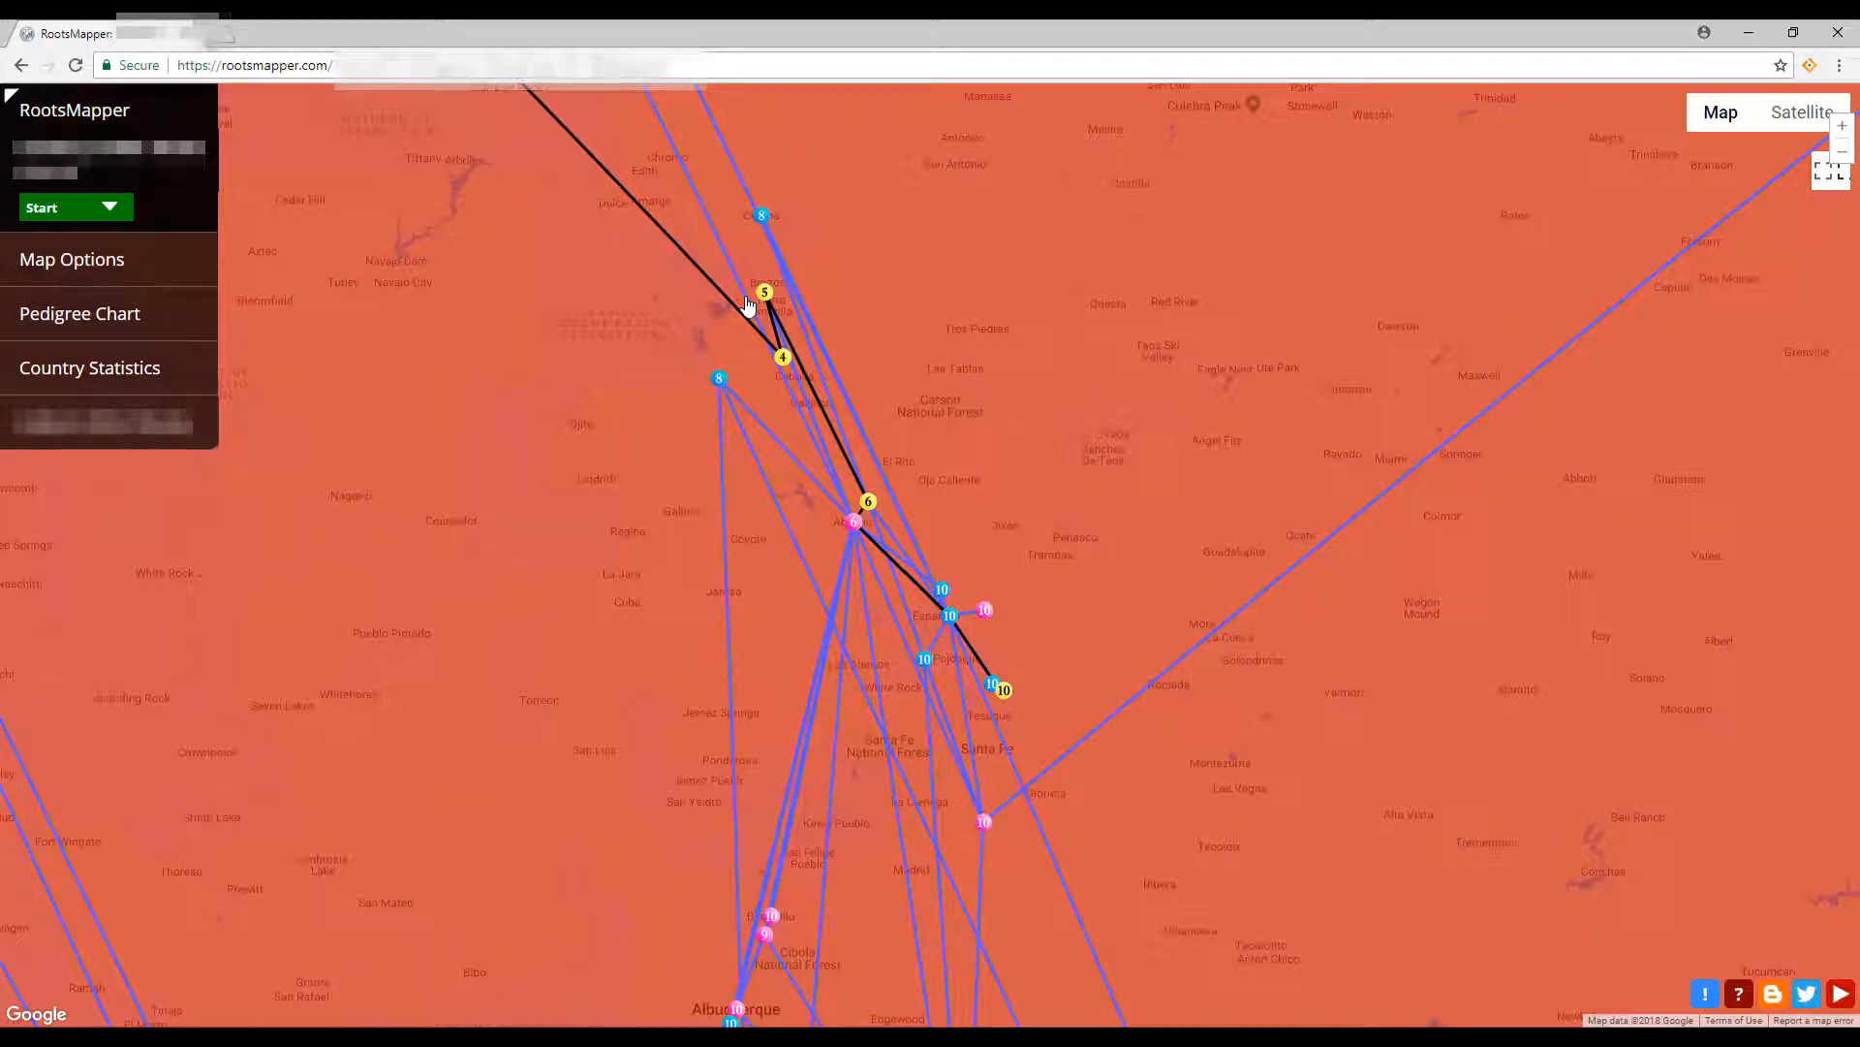
scroll(748, 304, "down", 2)
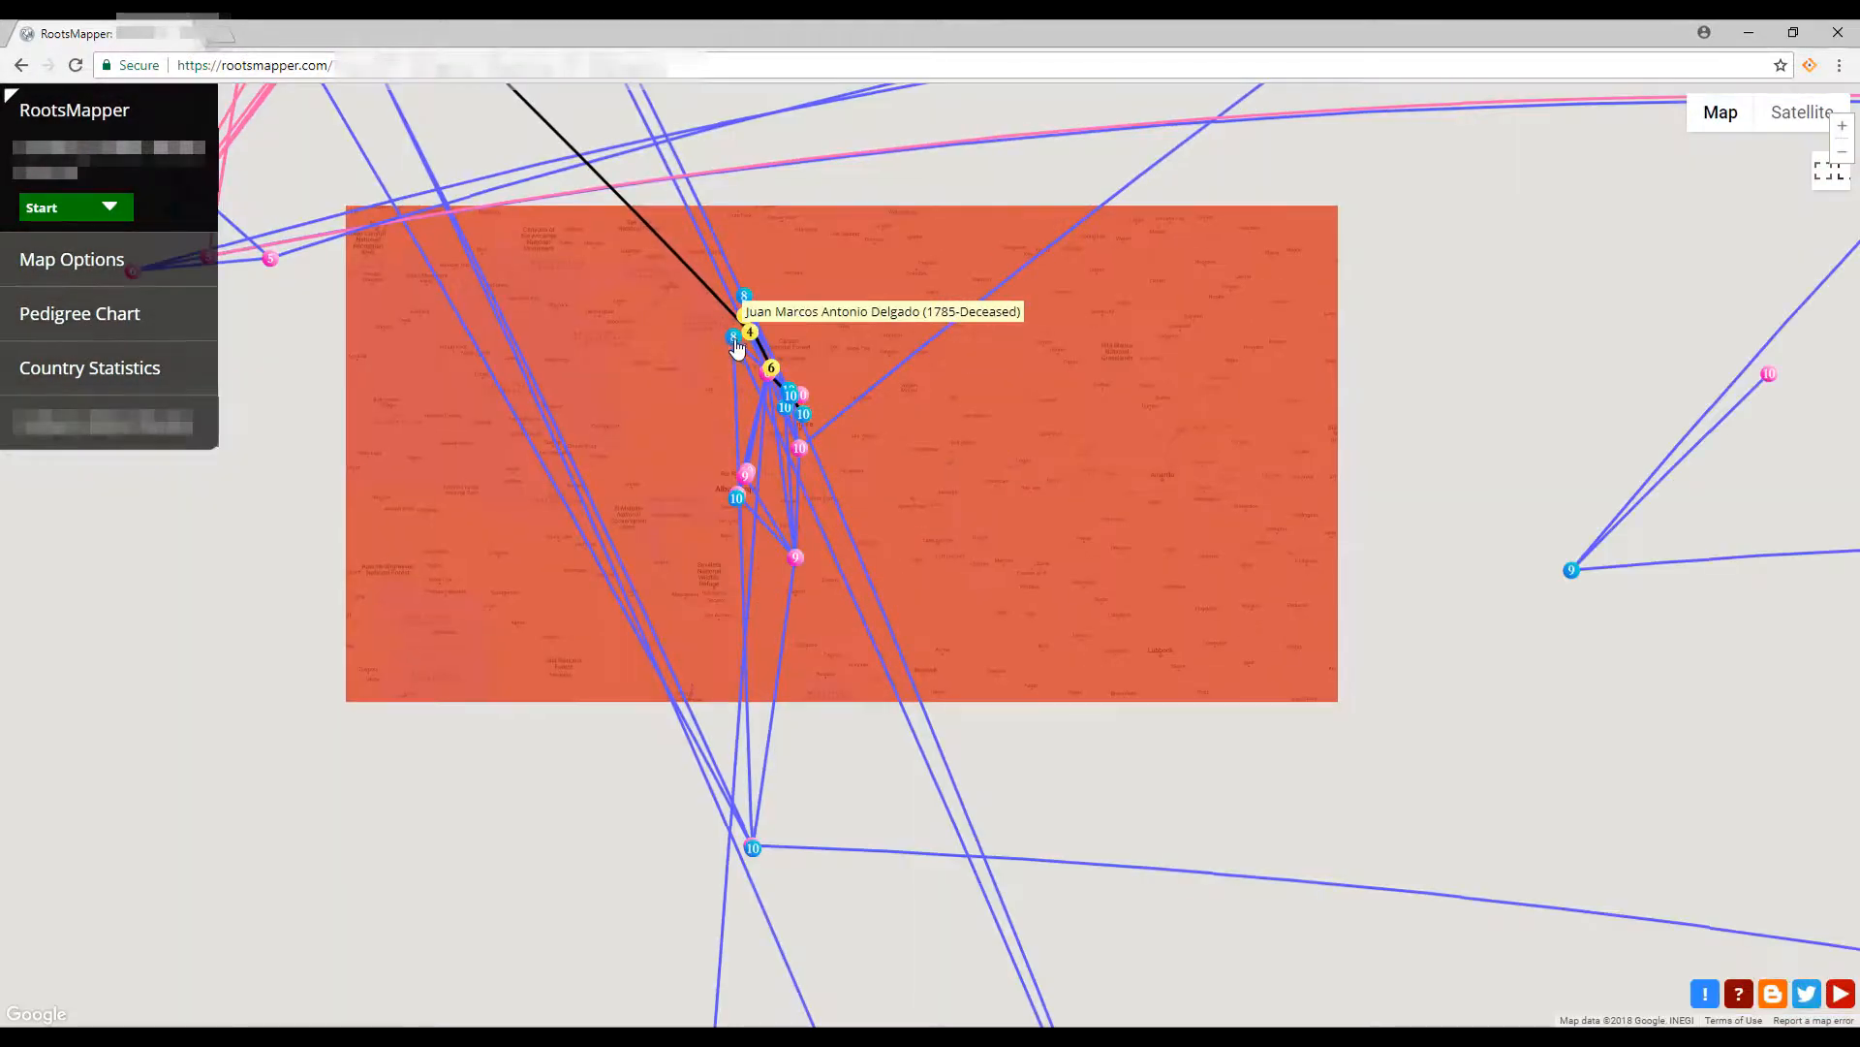
scroll(702, 387, "down", 1)
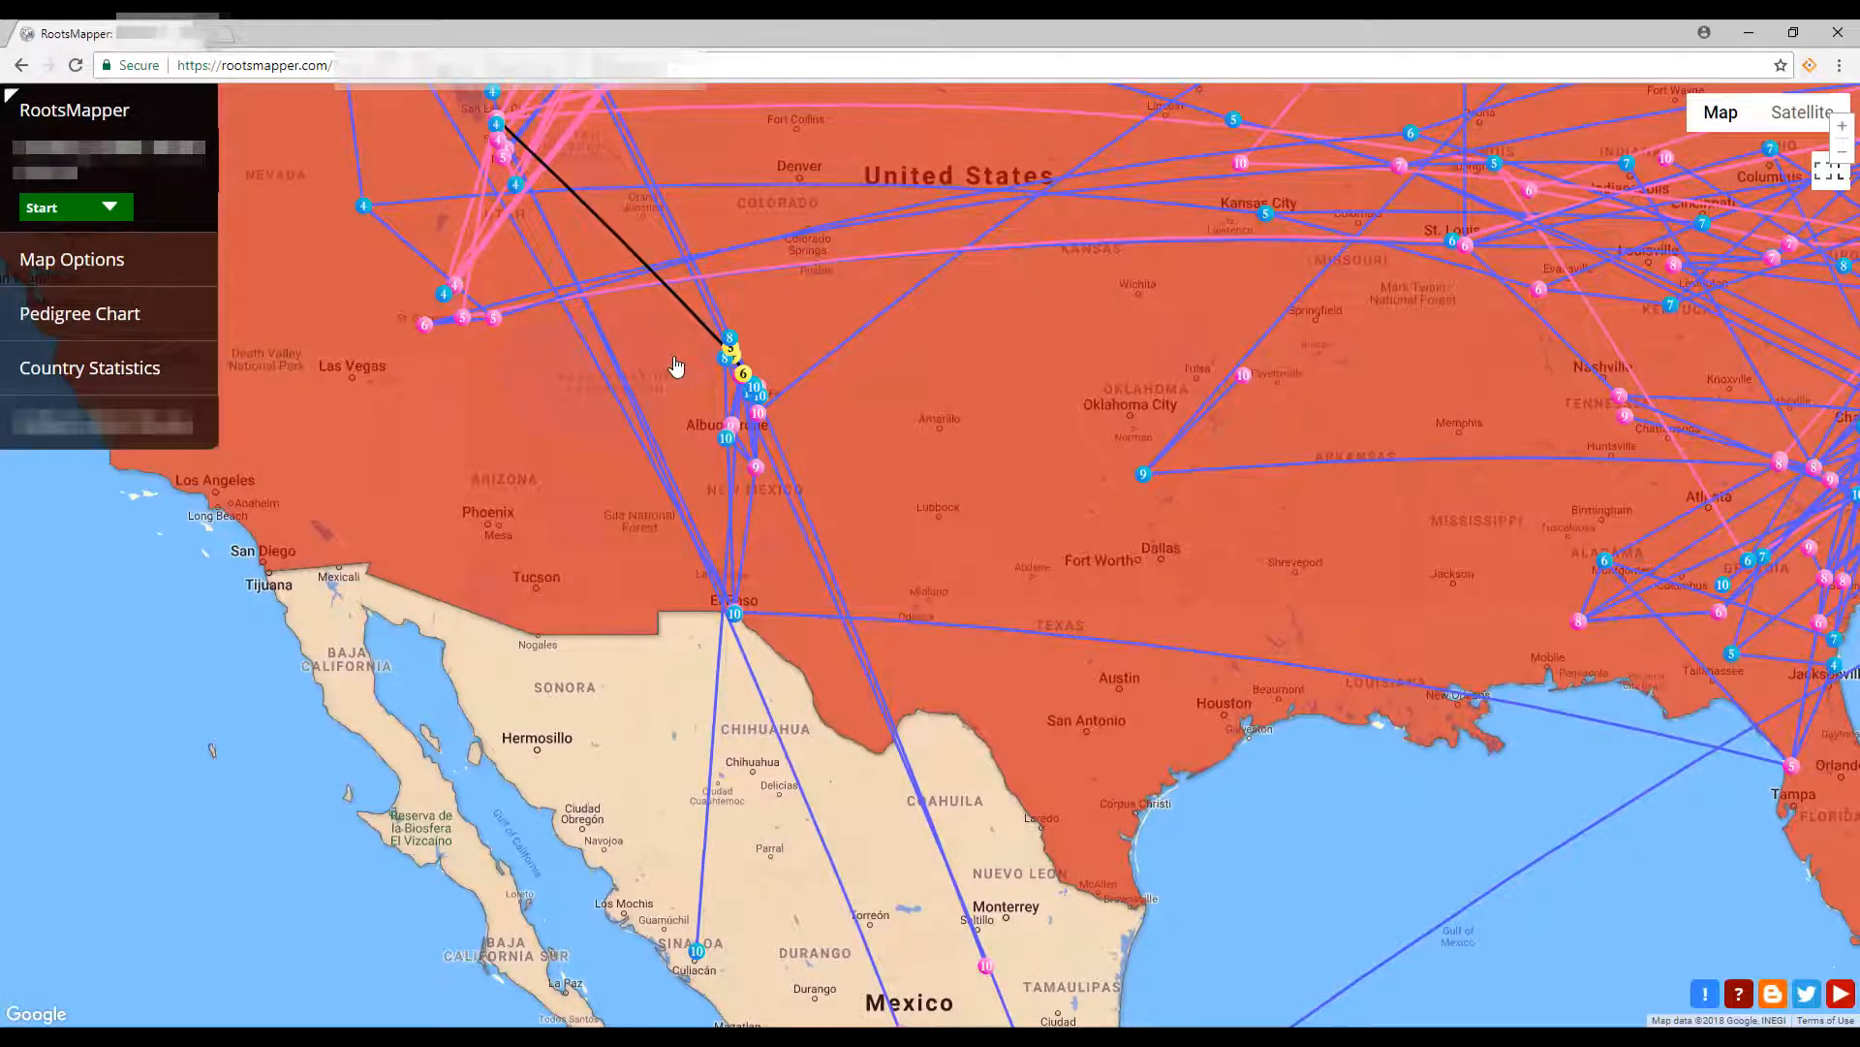
scroll(676, 362, "down", 1)
View the details of the generation-10 ancestor born in Edinburgh, Scotland, and dismiss them.
left_click_drag(764, 302, 806, 621)
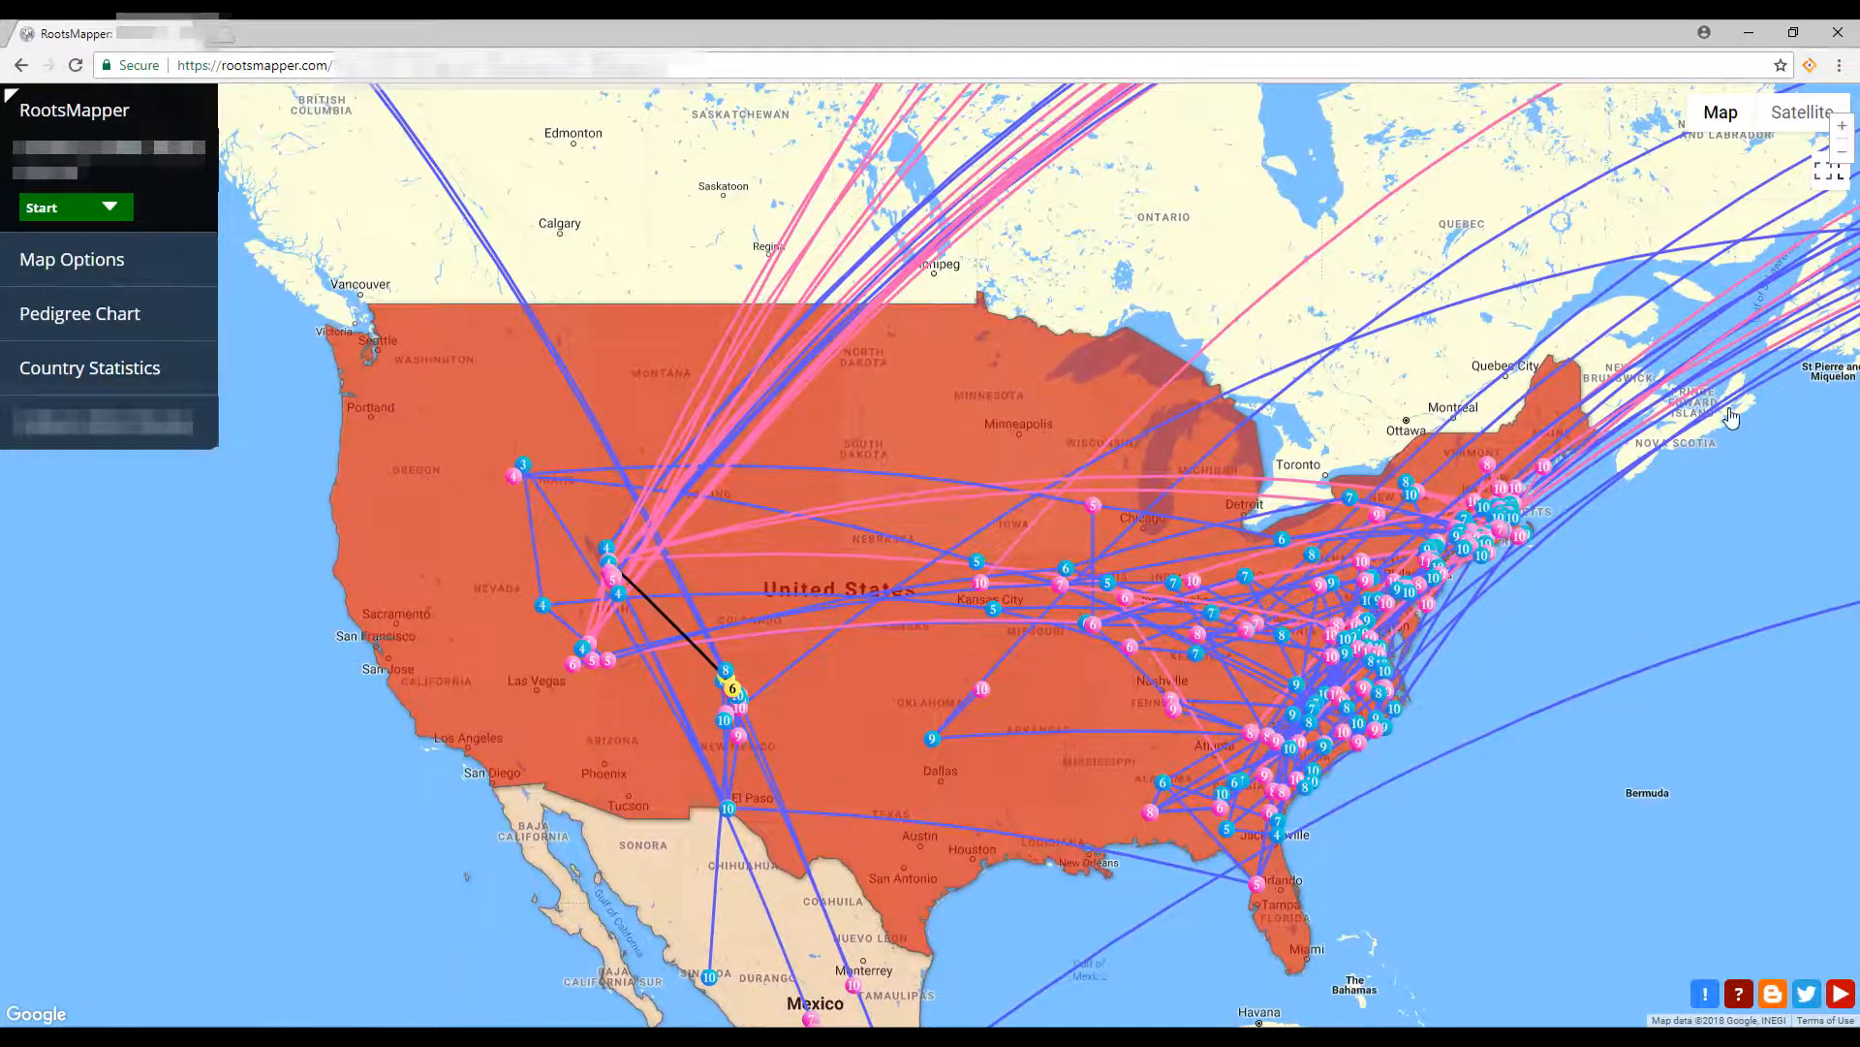
left_click_drag(1433, 601, 668, 879)
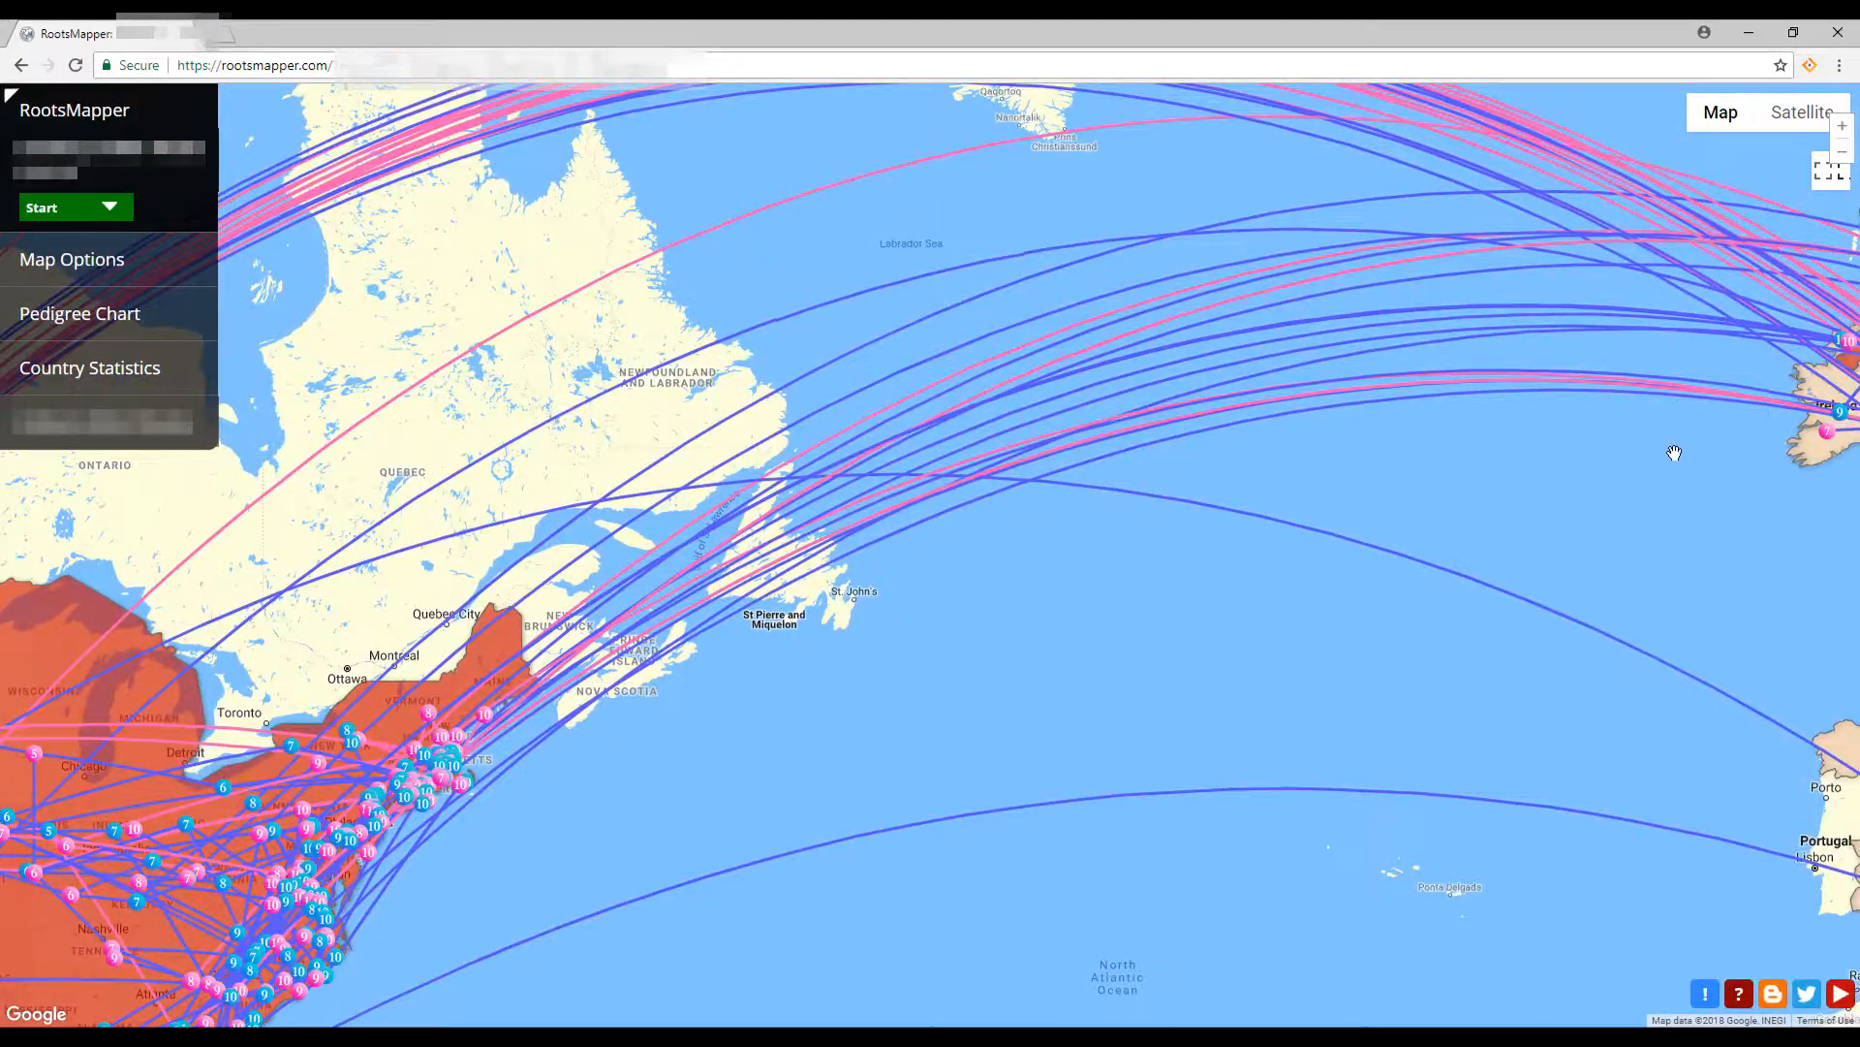
left_click_drag(1675, 452, 1050, 614)
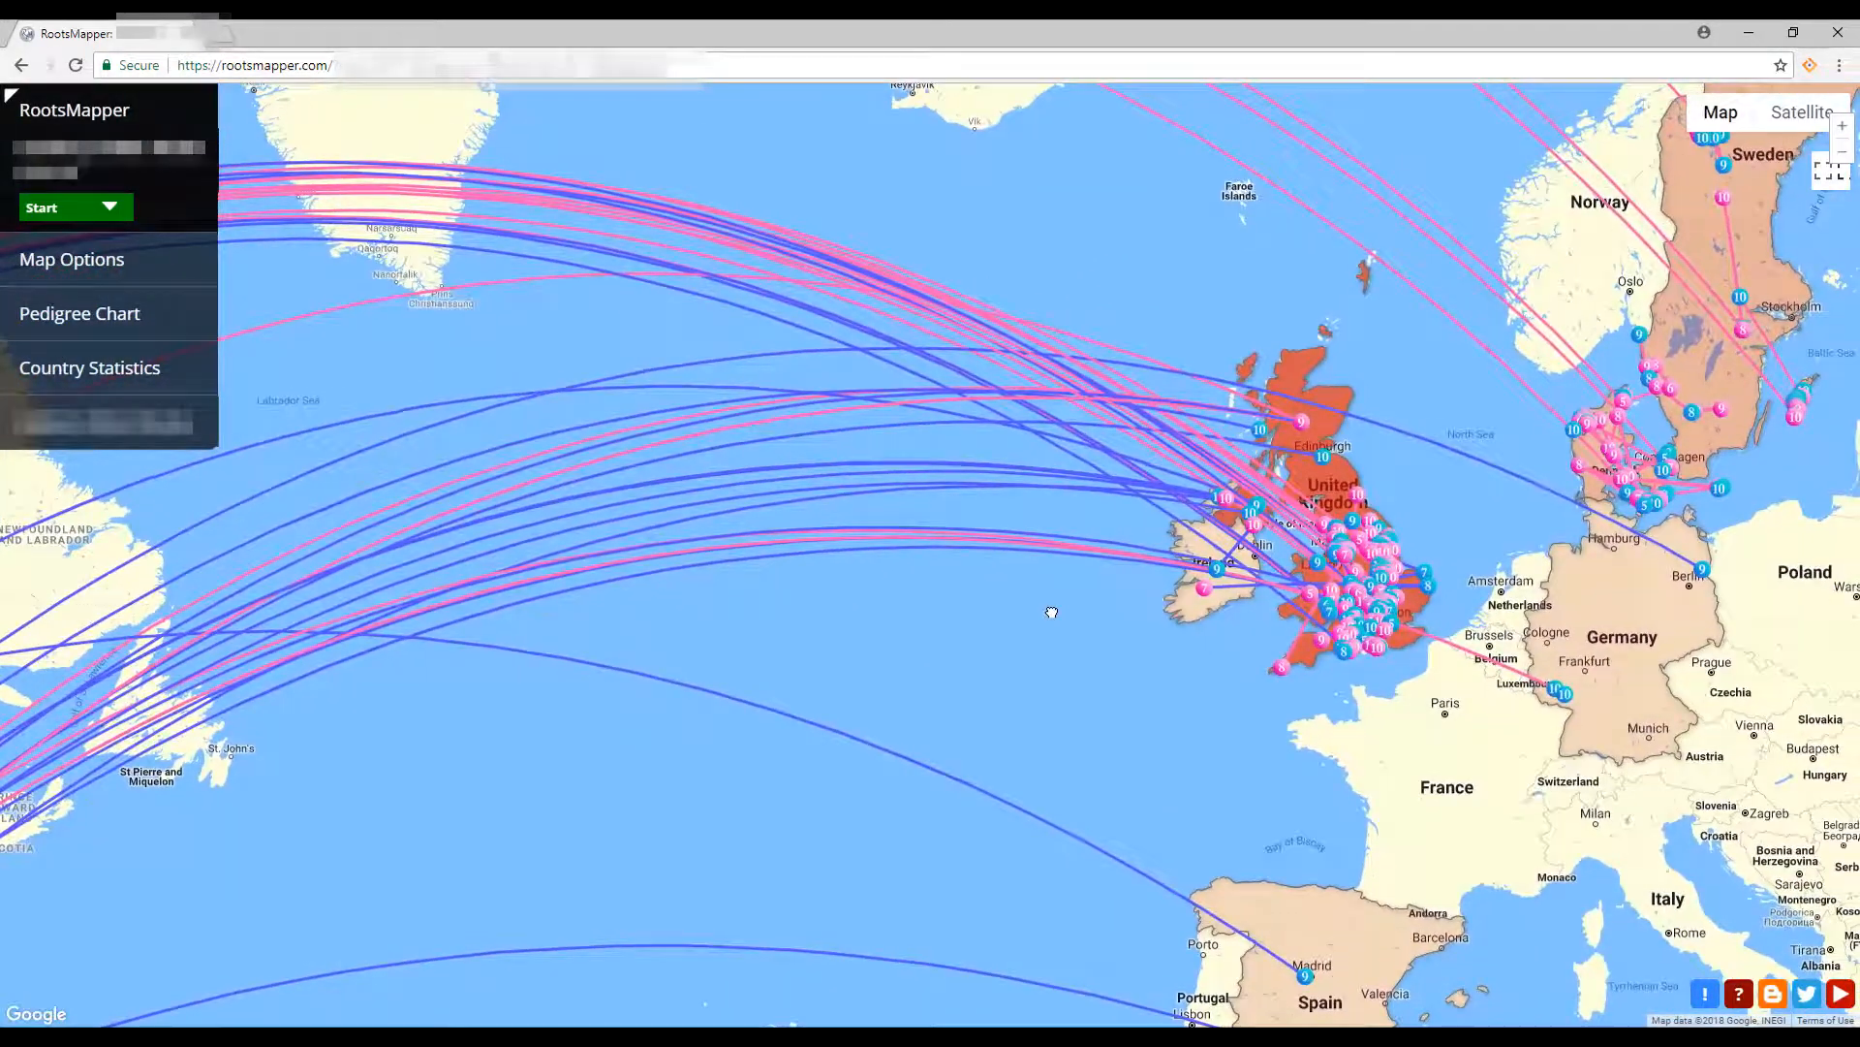
left_click_drag(1351, 358, 1225, 429)
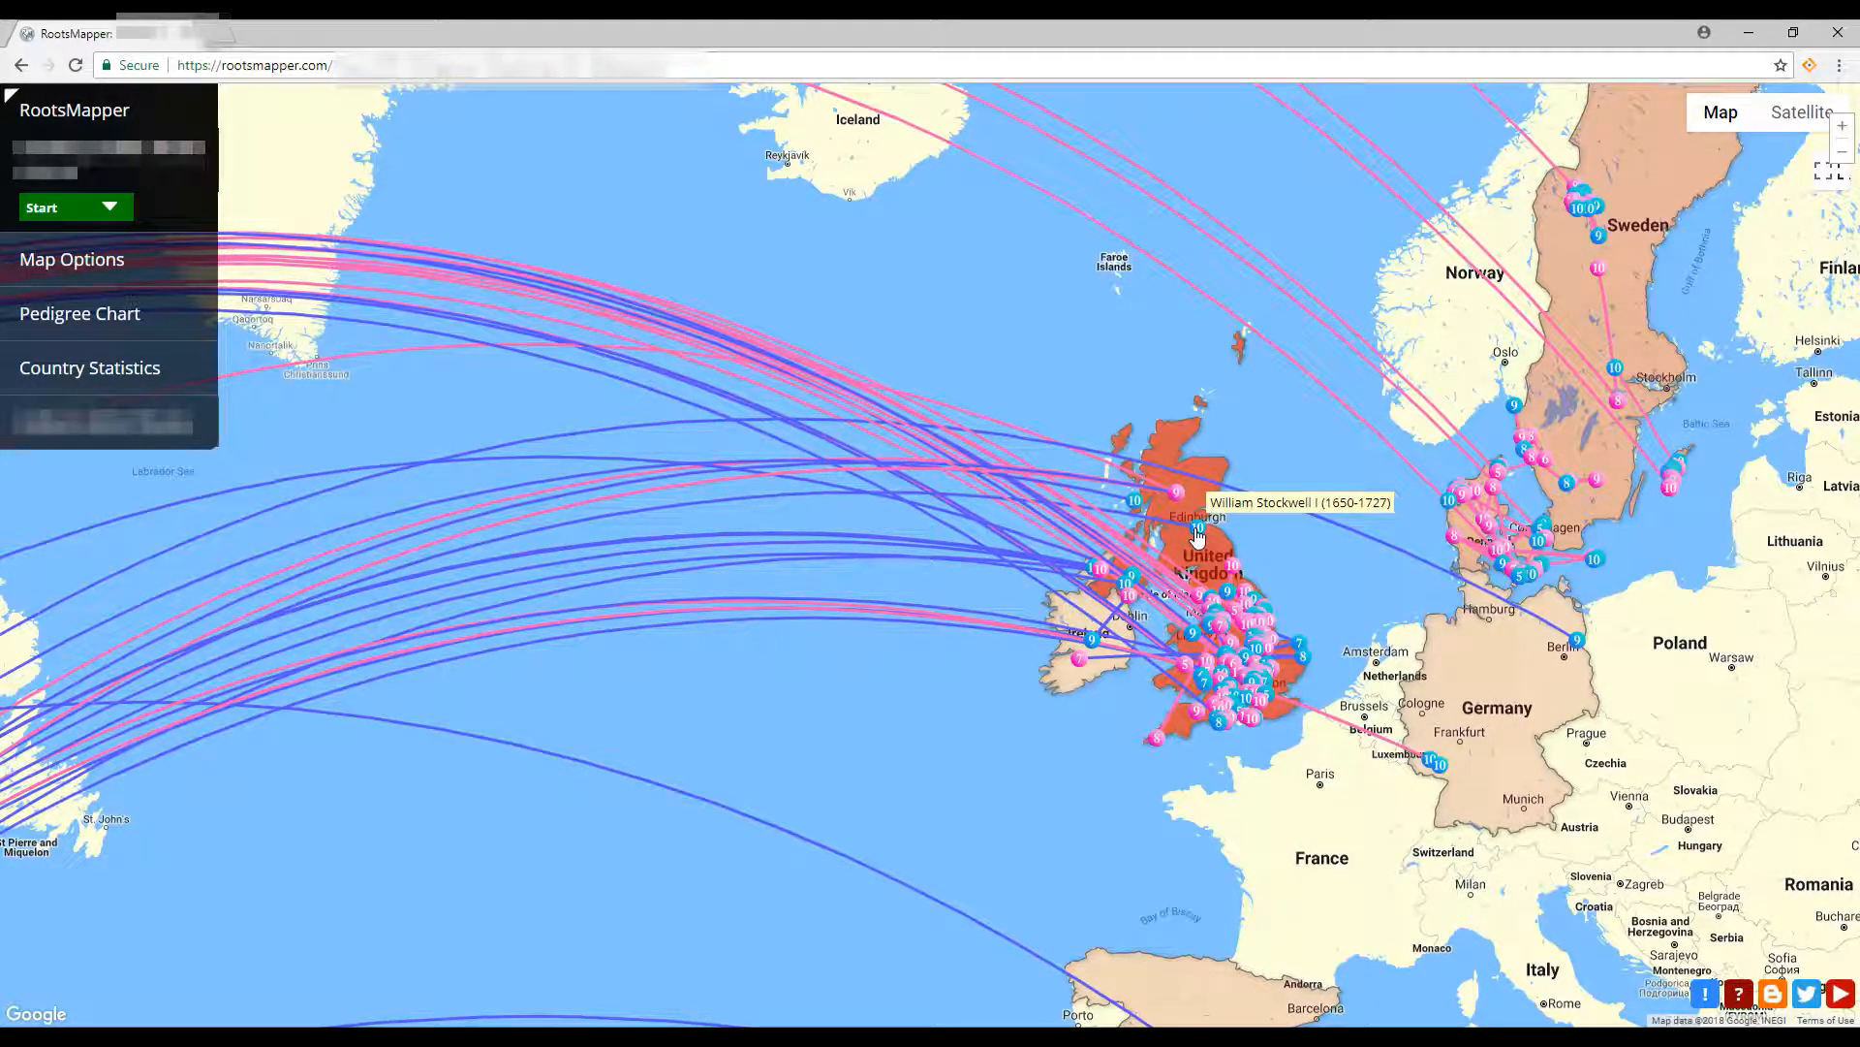
left_click(1198, 531)
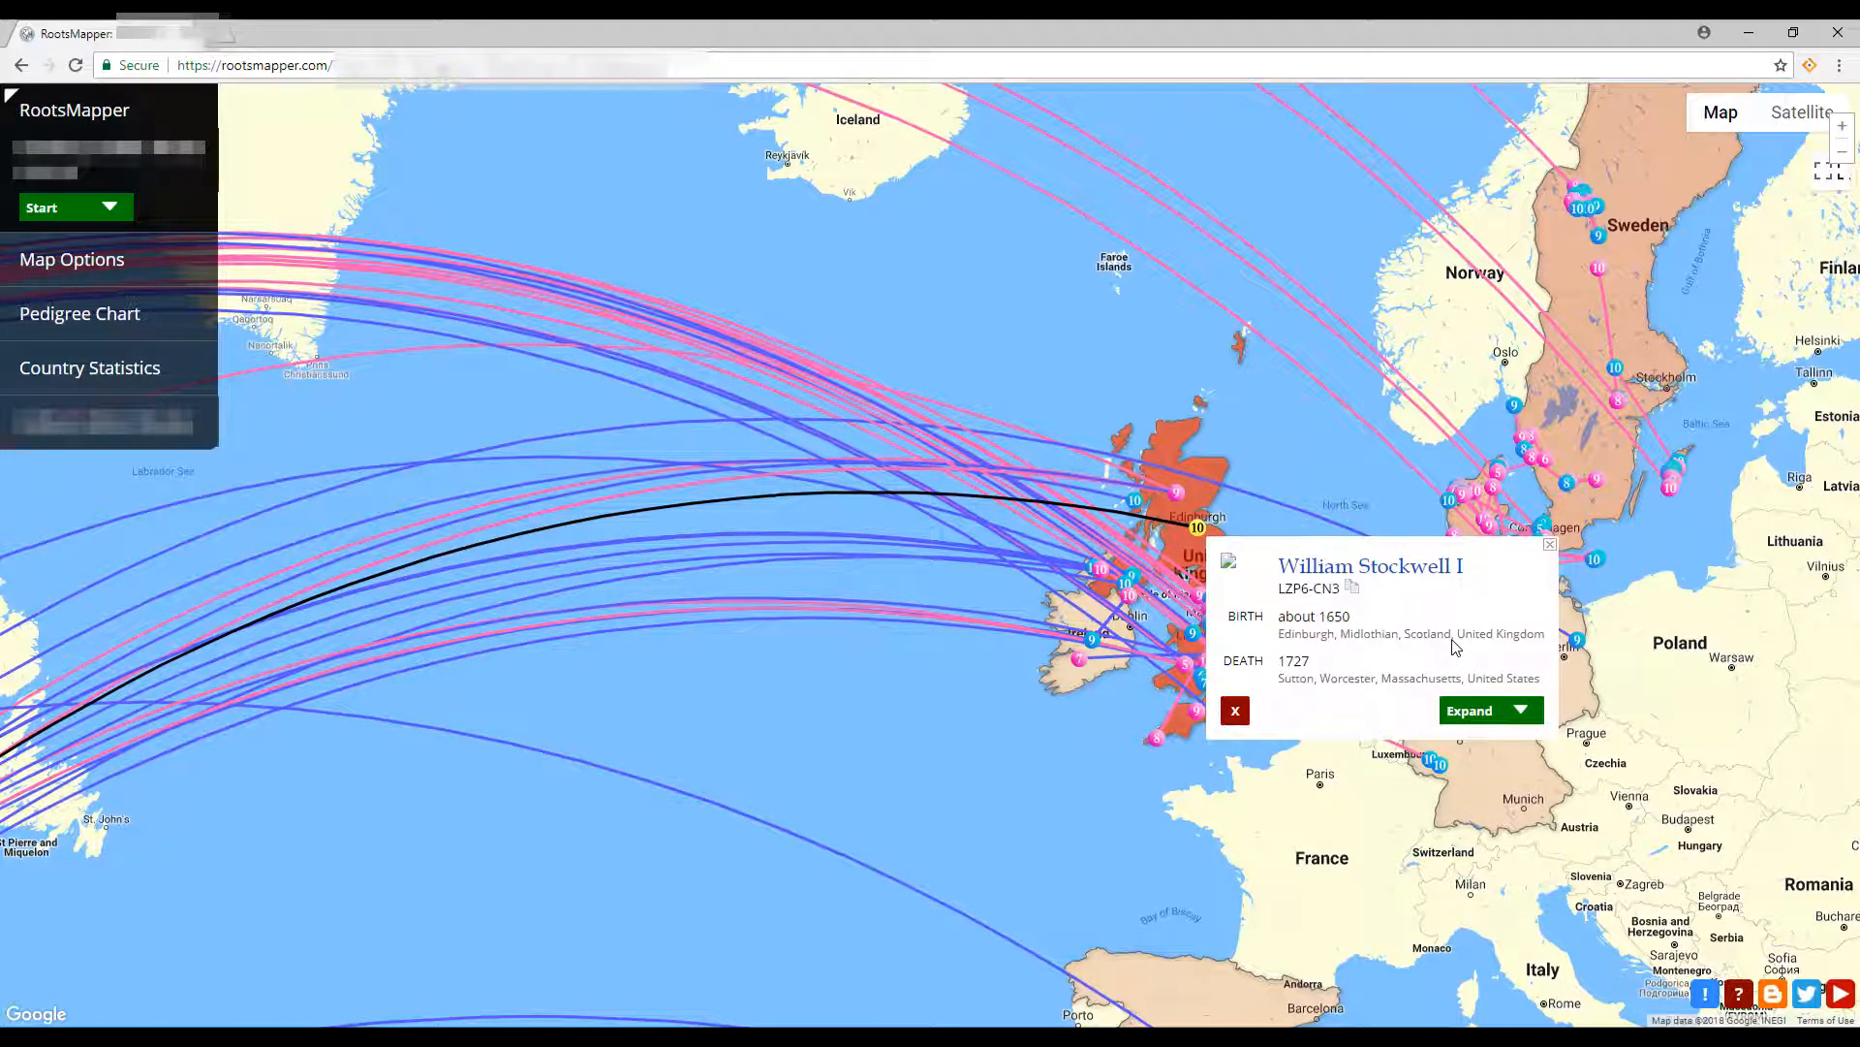
left_click(1550, 545)
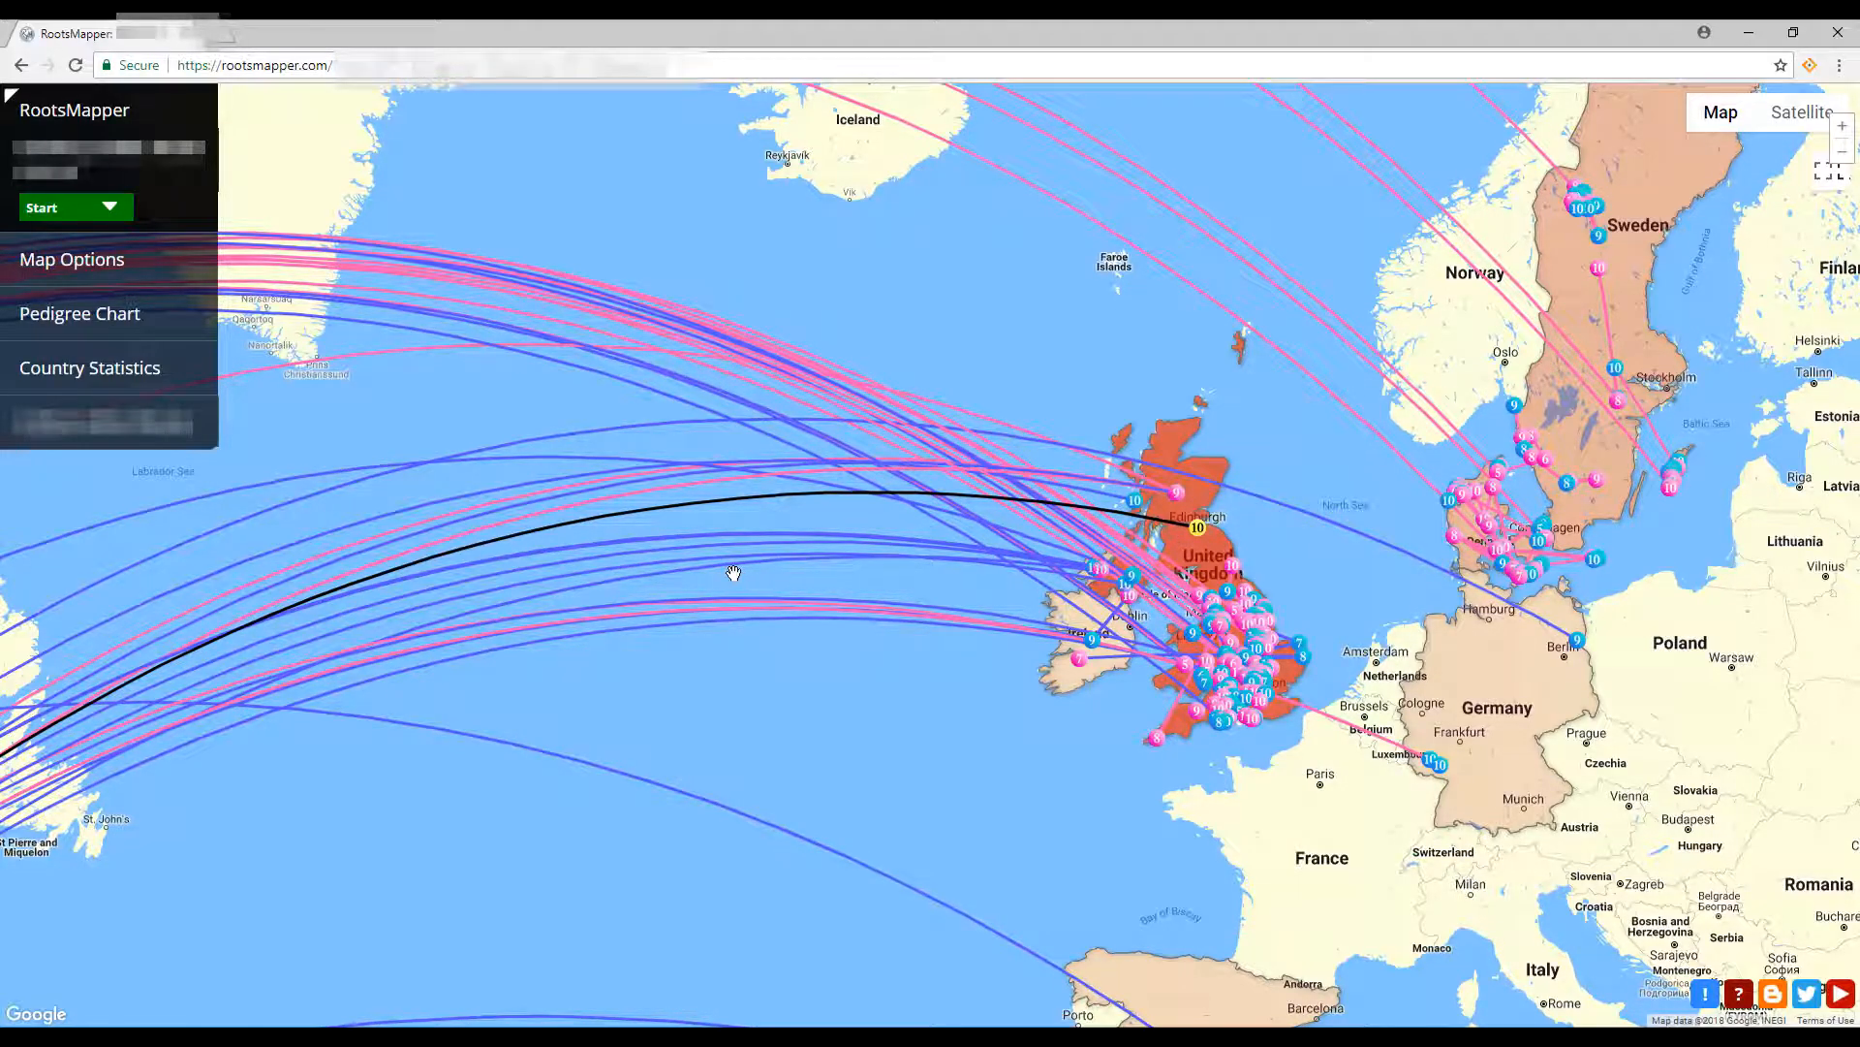
Trace the highlighted line from the Edinburgh pin across the Atlantic and the United States, and return to the world view.
left_click_drag(692, 725, 1148, 646)
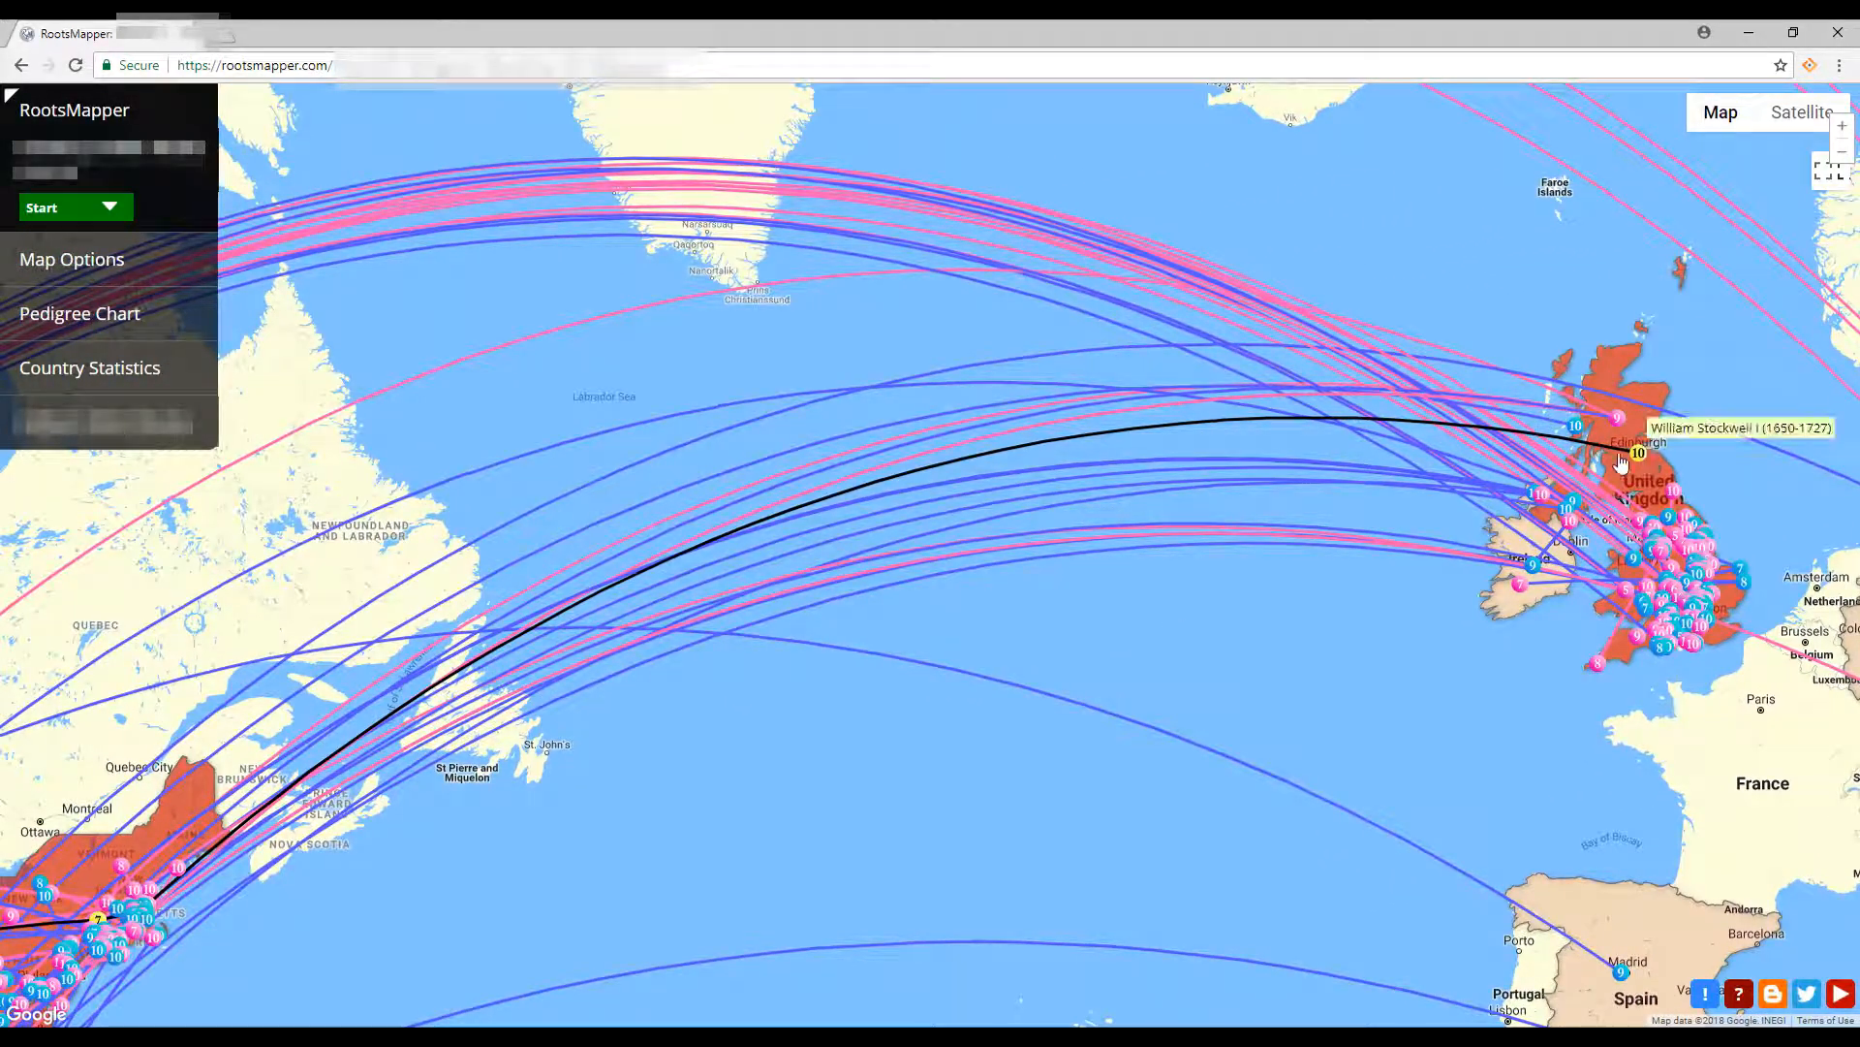
left_click_drag(544, 868, 1597, 505)
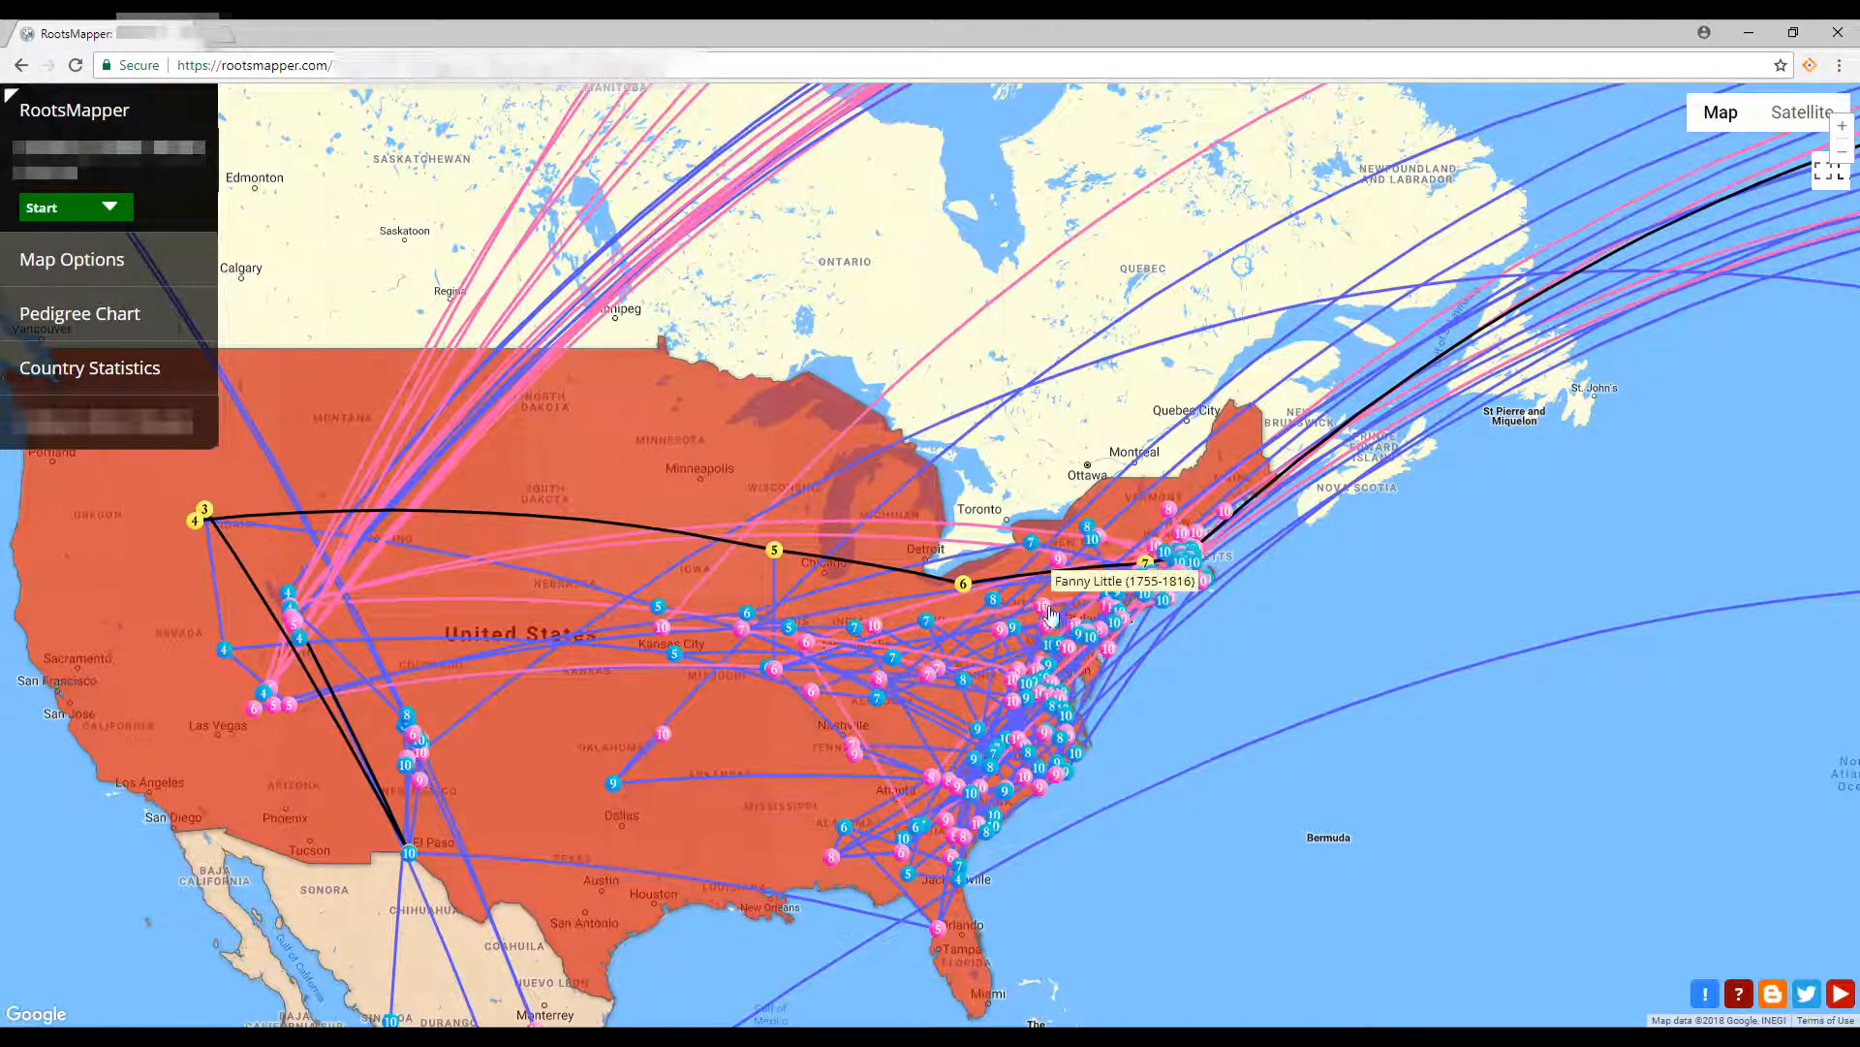
left_click_drag(793, 567, 1125, 529)
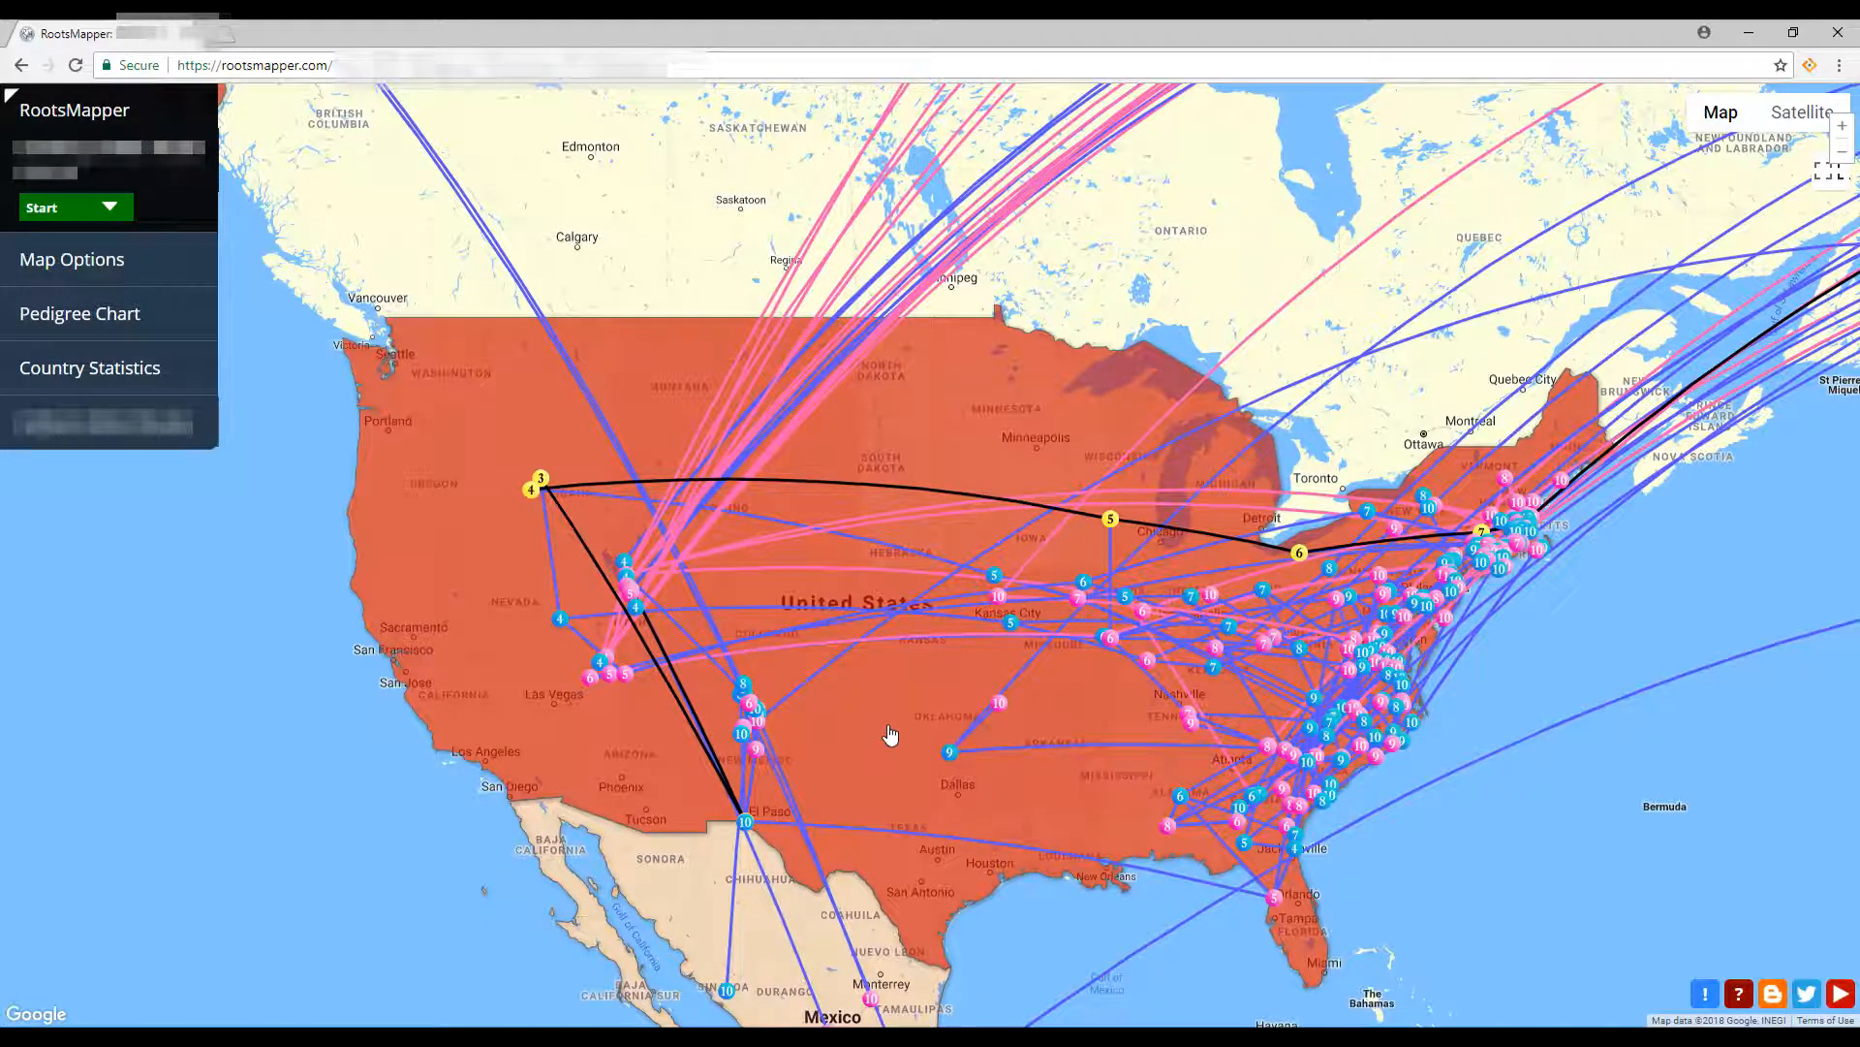
scroll(890, 735, "down", 2)
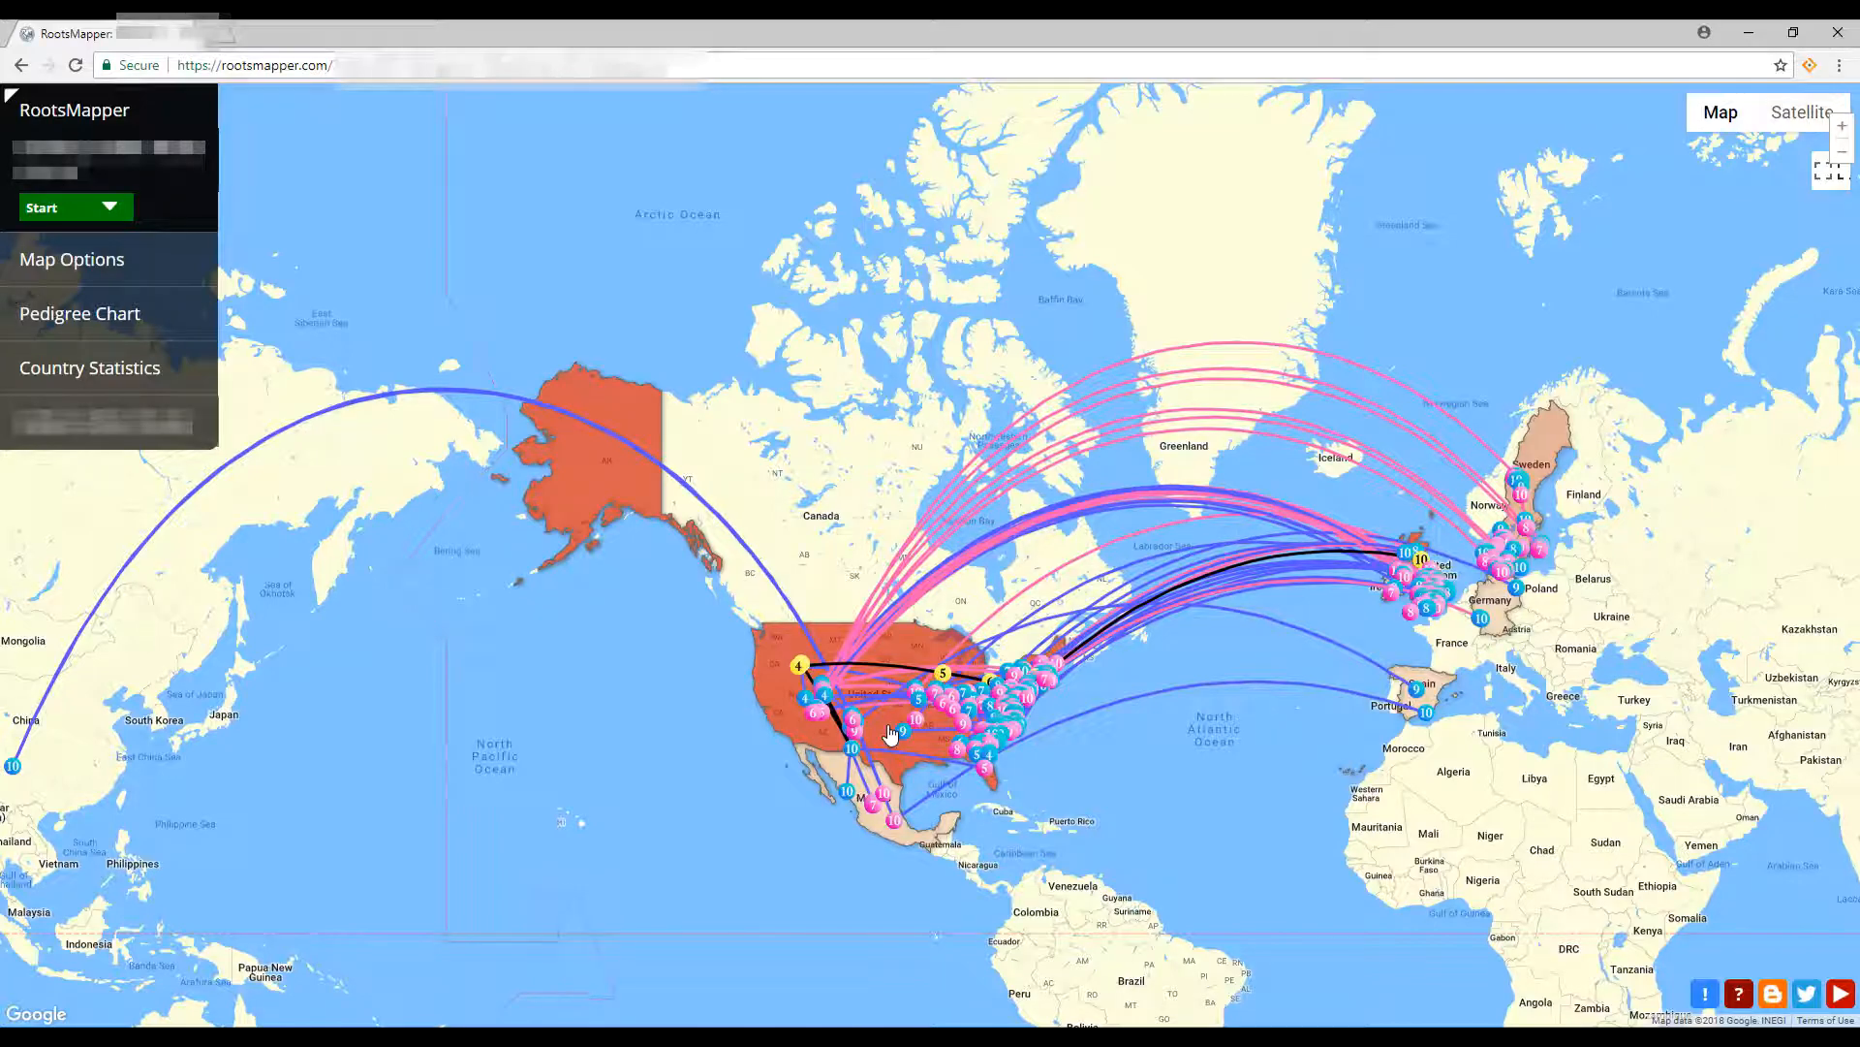
left_click_drag(890, 735, 901, 668)
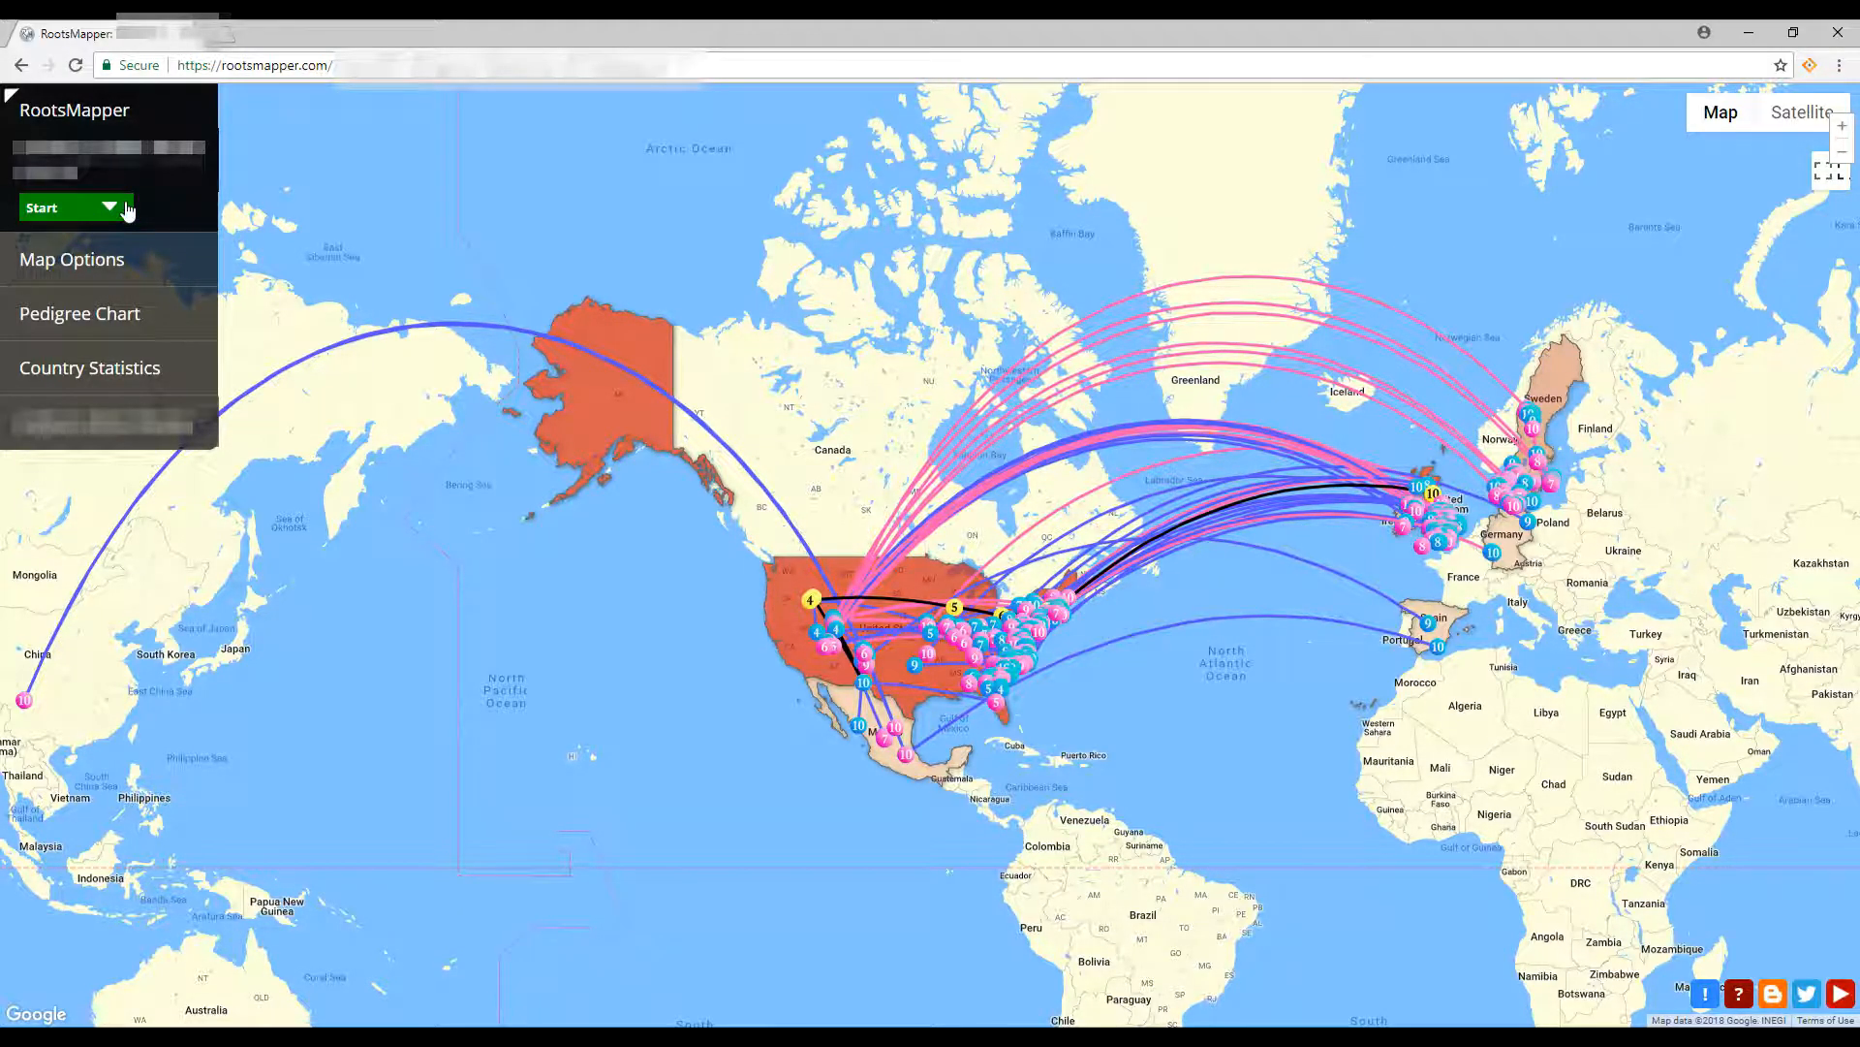
Browse the full list of generation counts offered for the starting person and dismiss it.
left_click(79, 212)
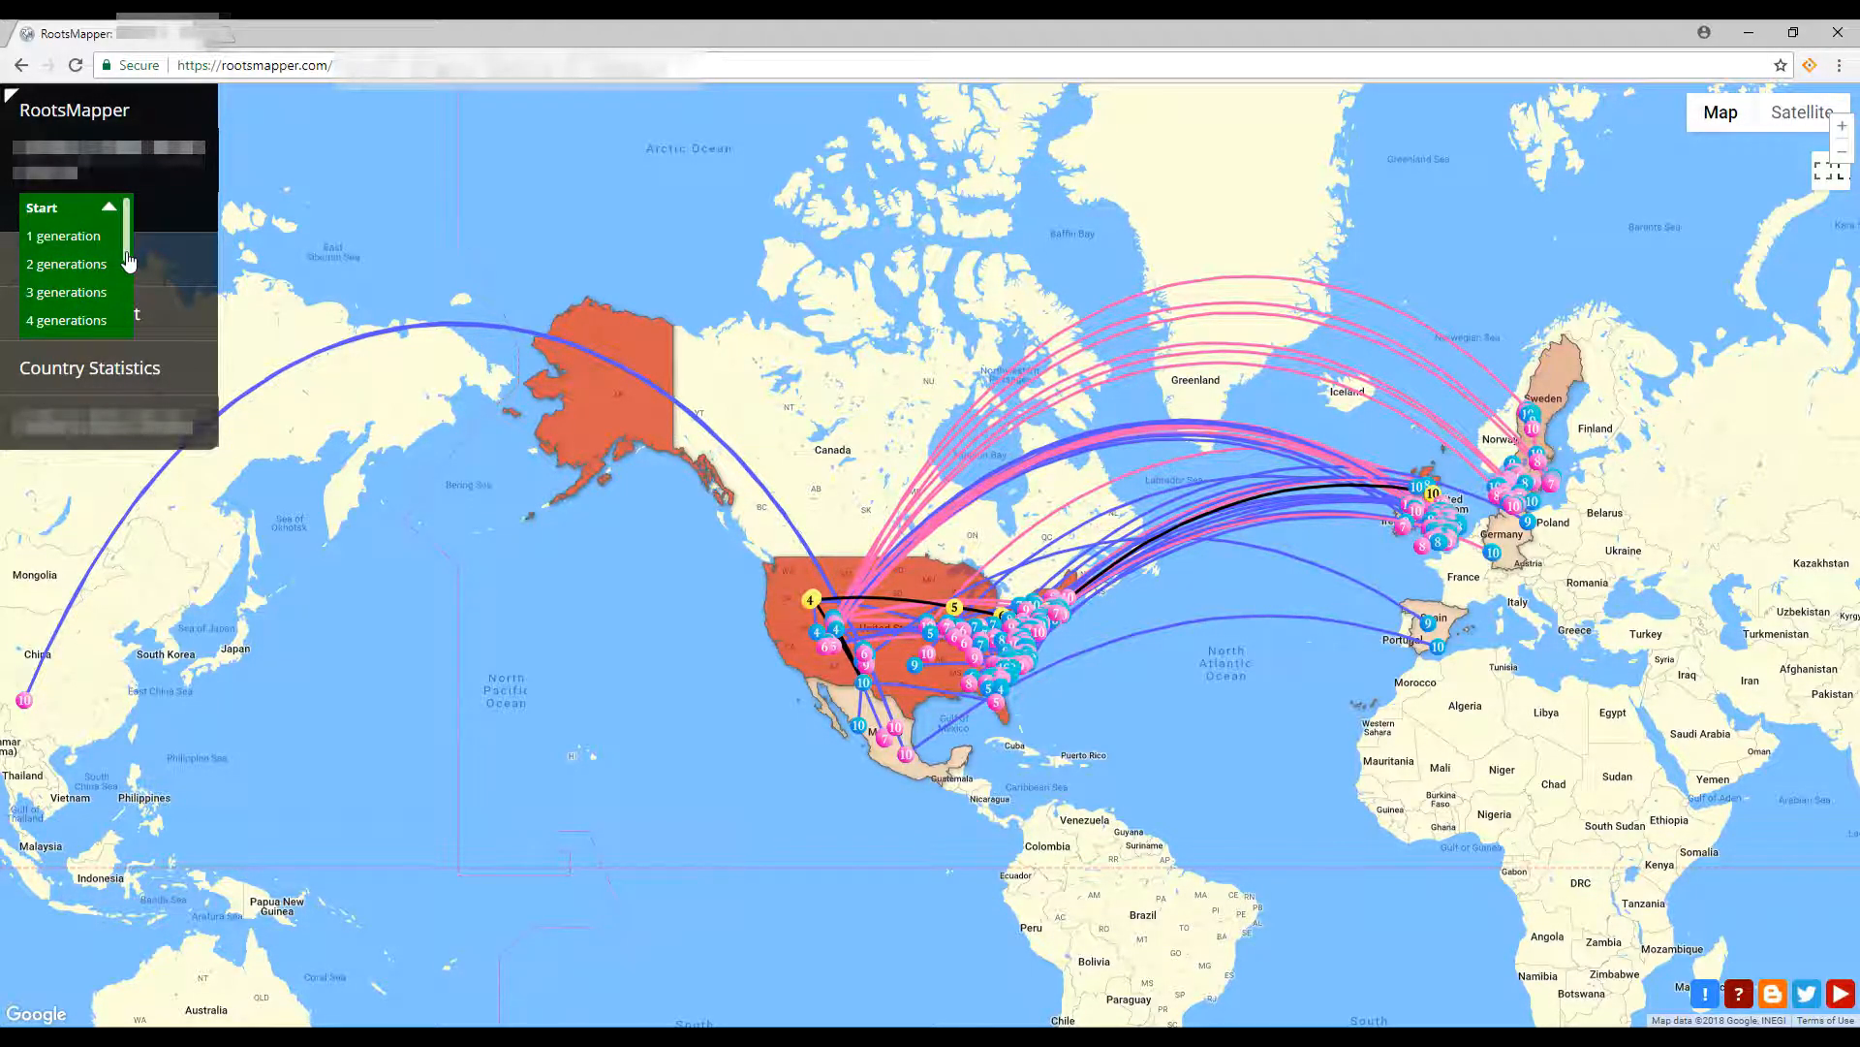
left_click_drag(126, 237, 129, 312)
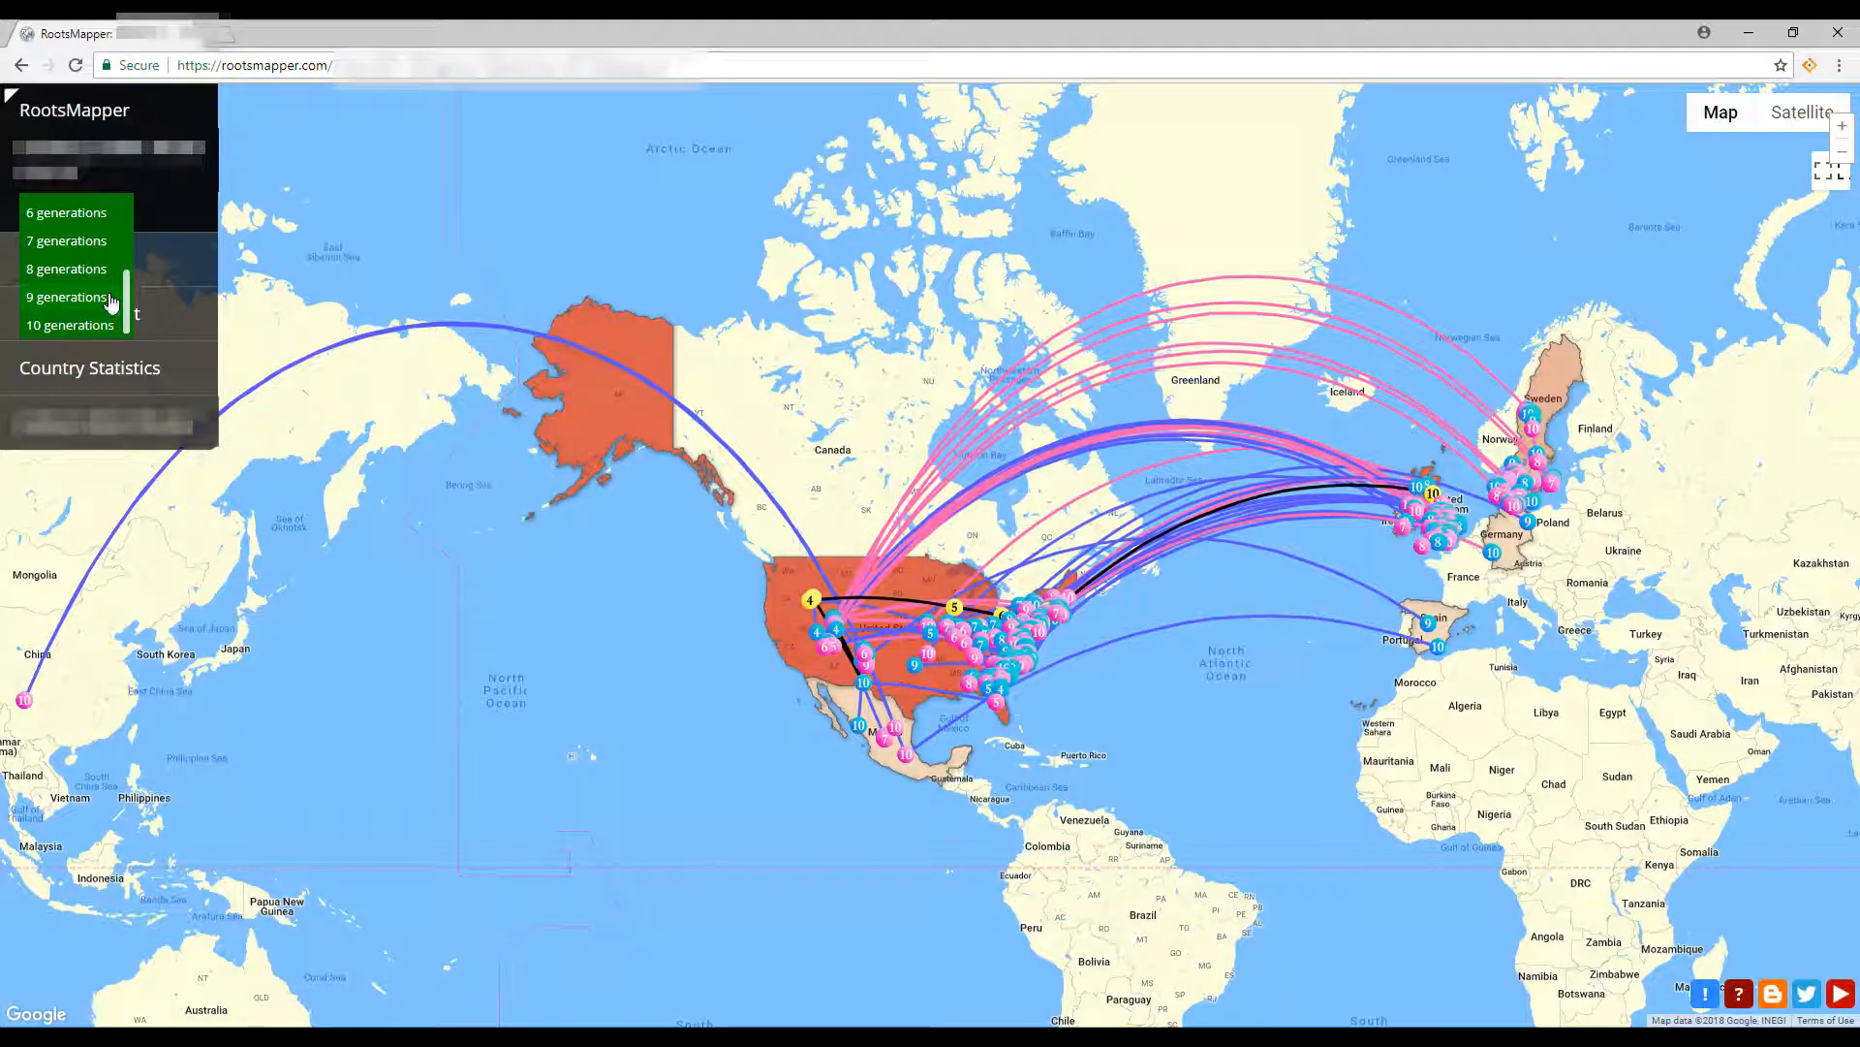
left_click(378, 229)
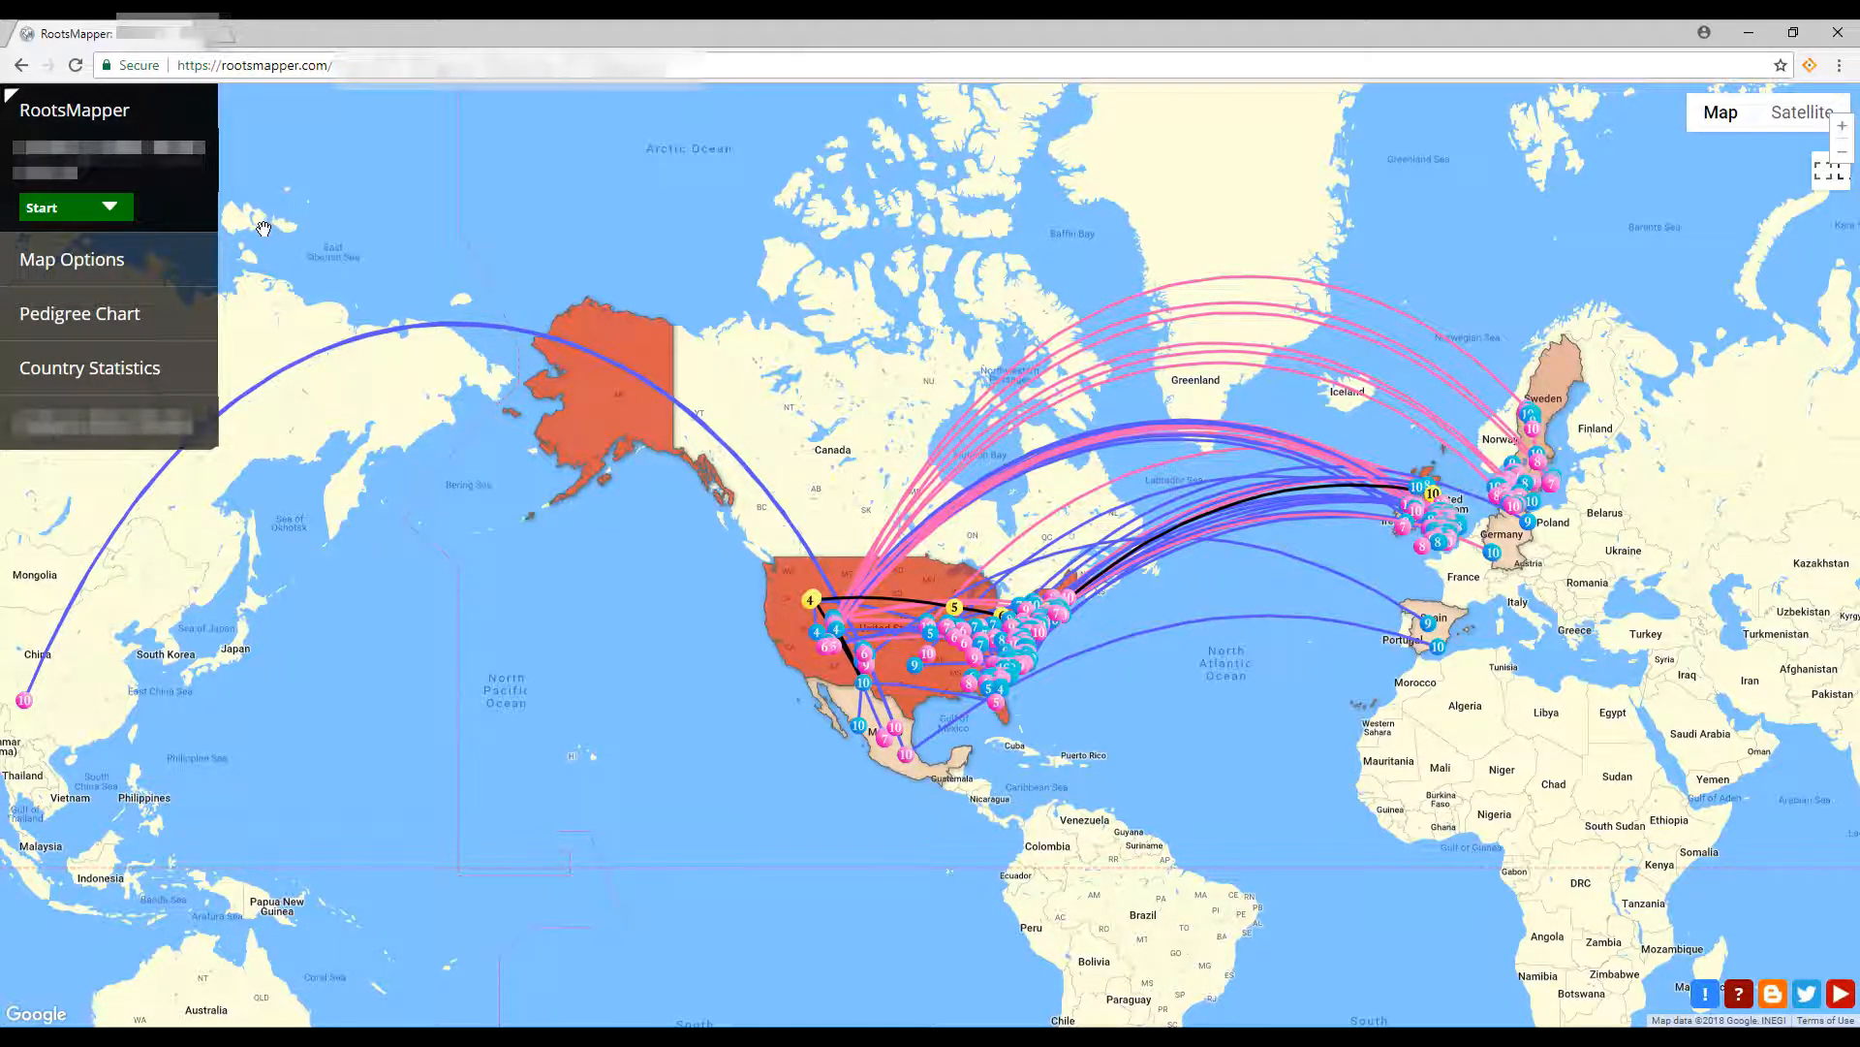
Limit the map to single-generation display of the 8th generation only.
left_click(69, 278)
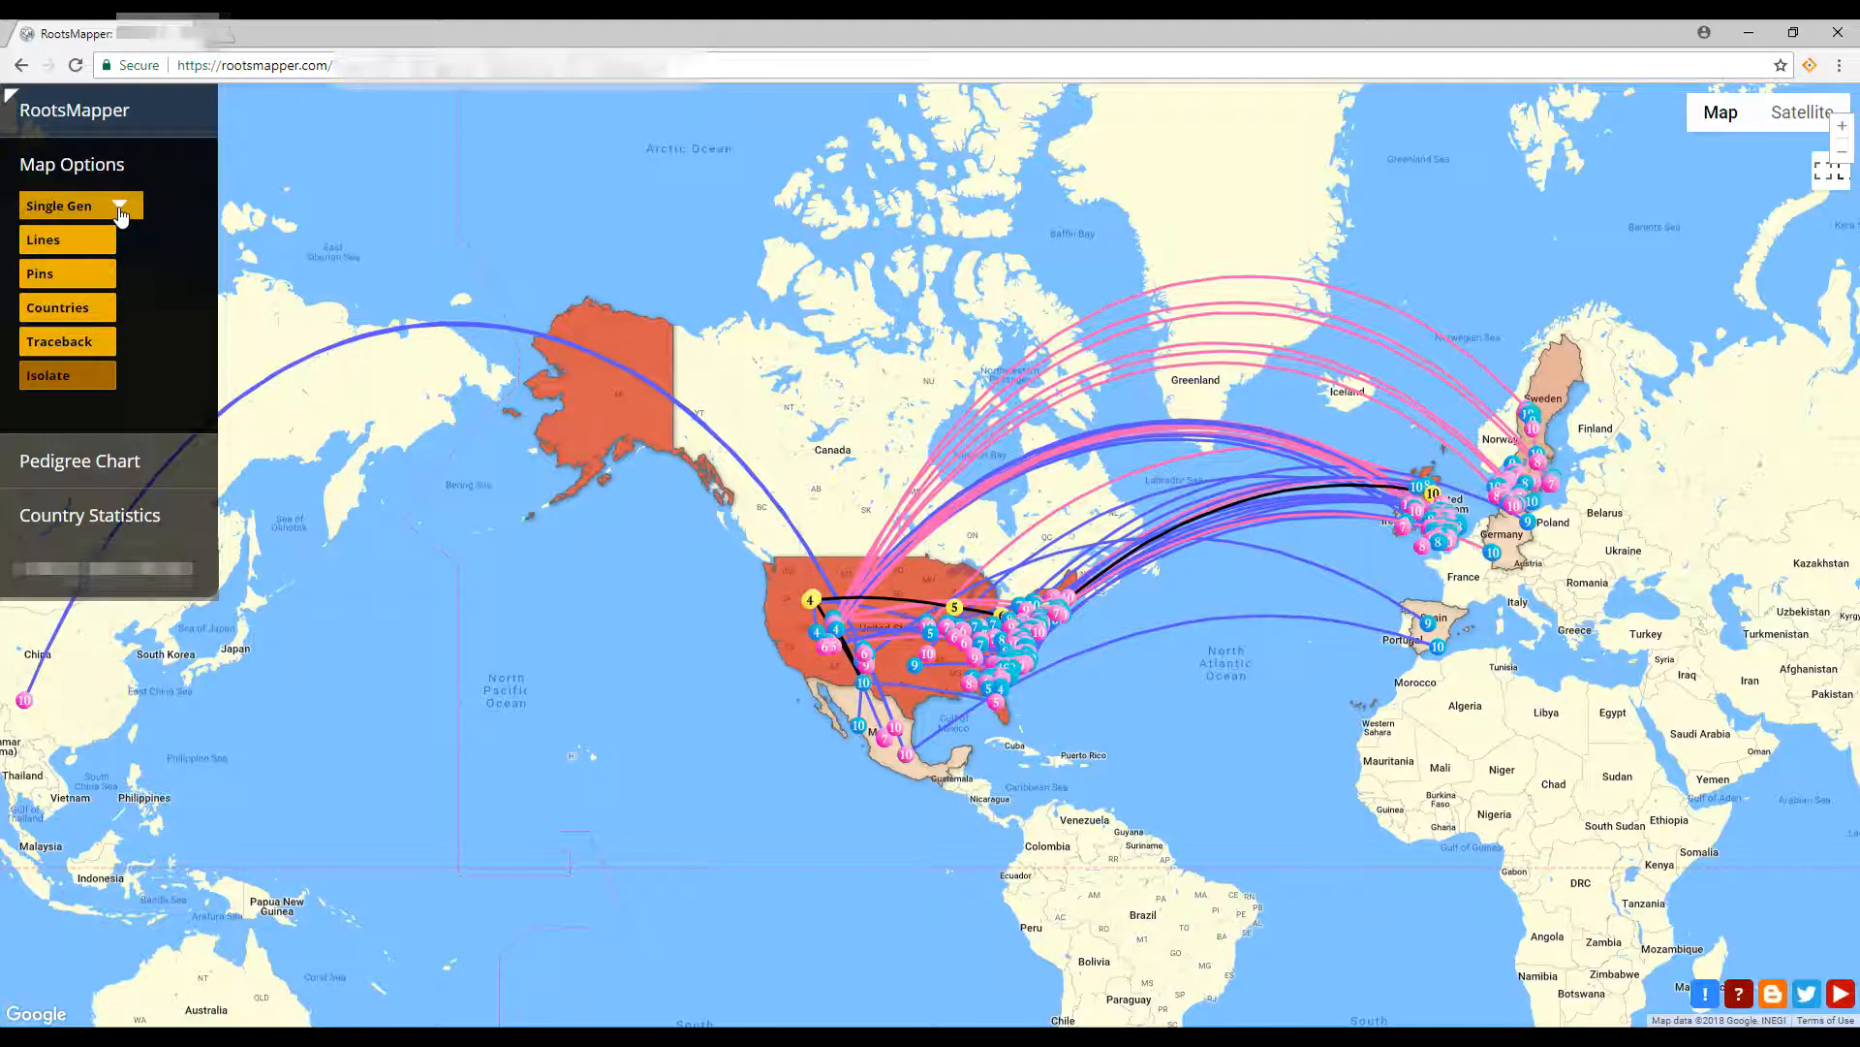
left_click(120, 208)
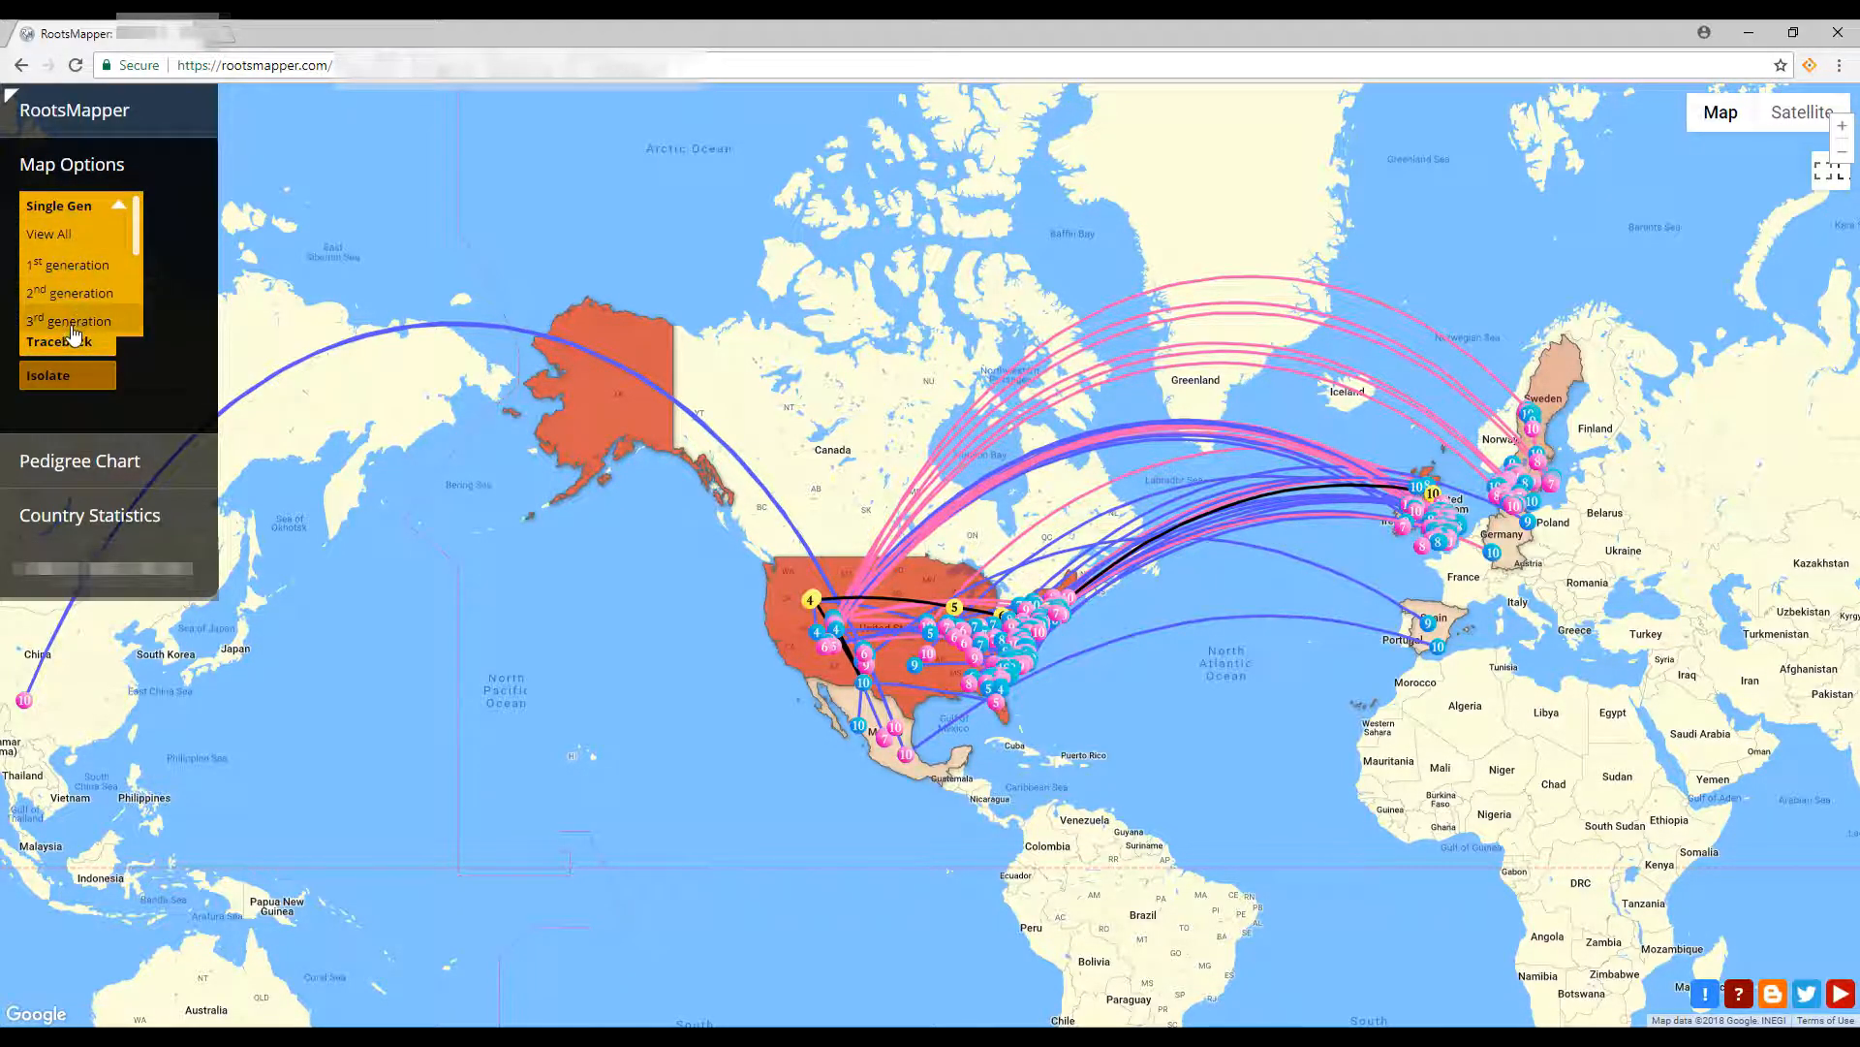
scroll(75, 332, "down", 1)
scroll(82, 291, "down", 2)
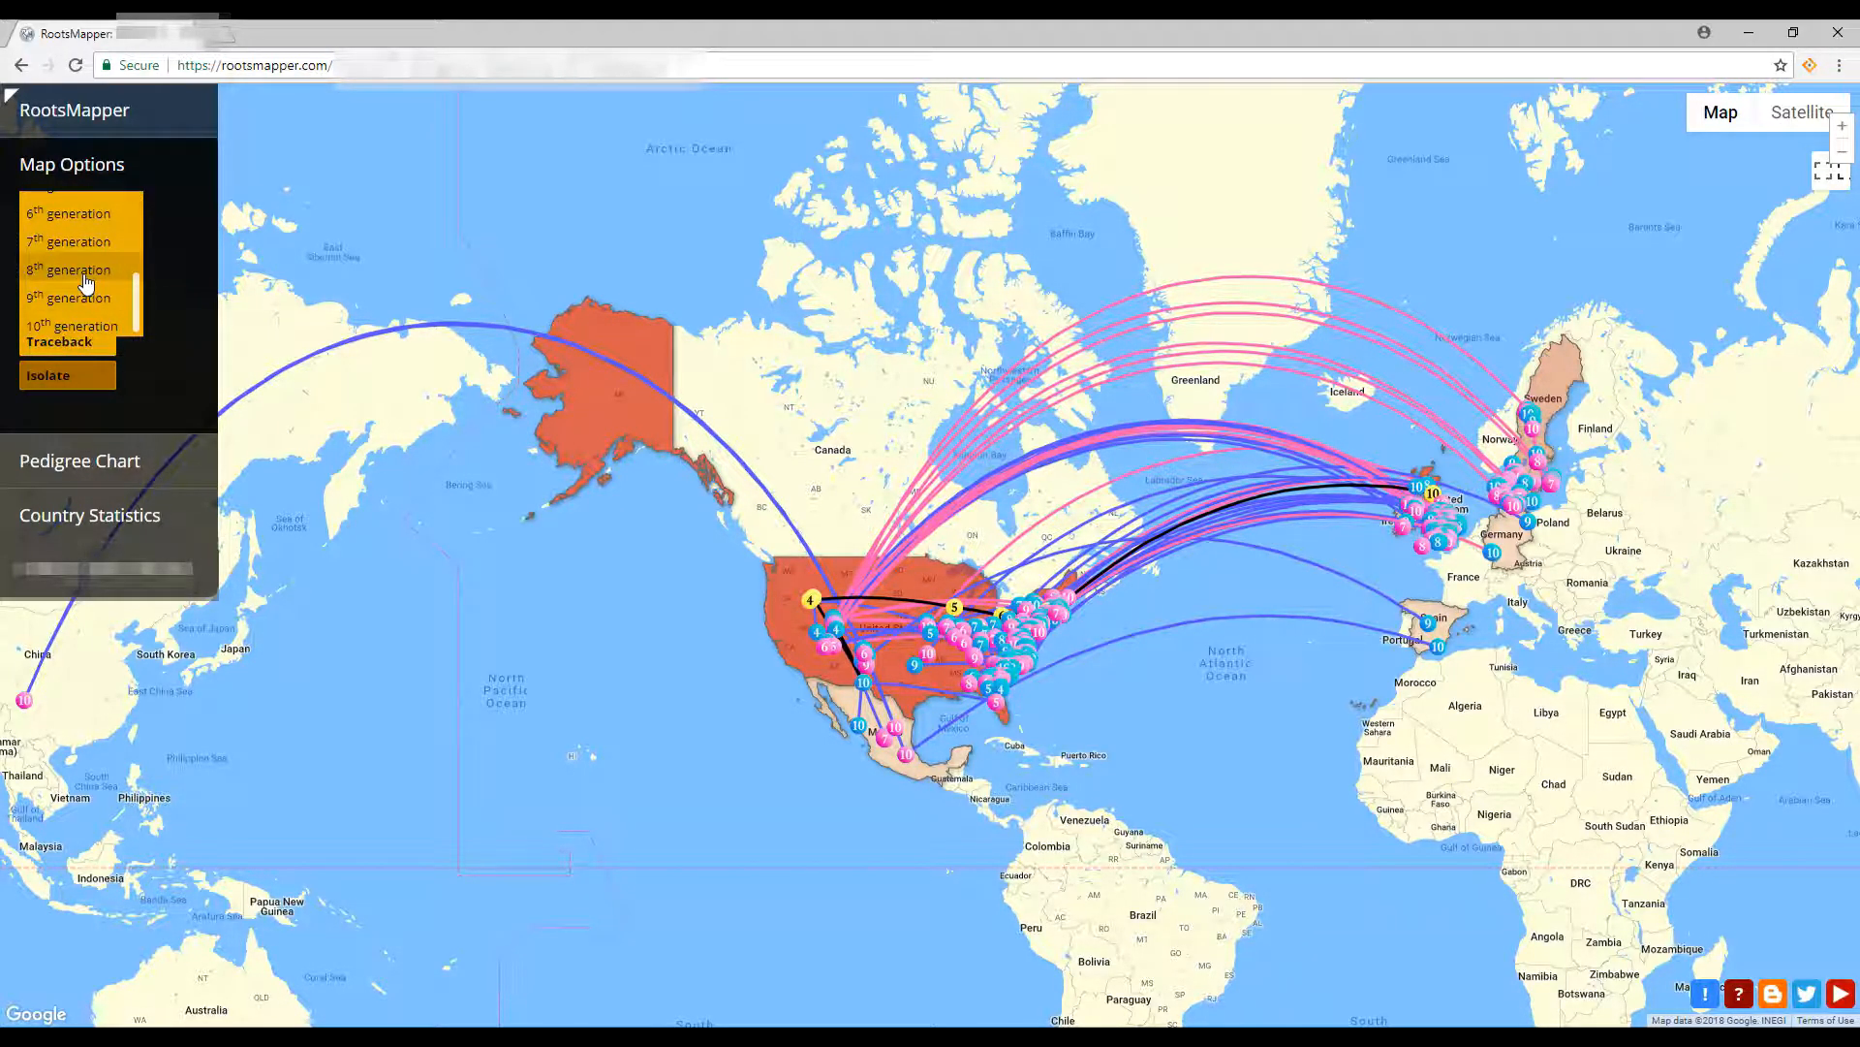
left_click(86, 281)
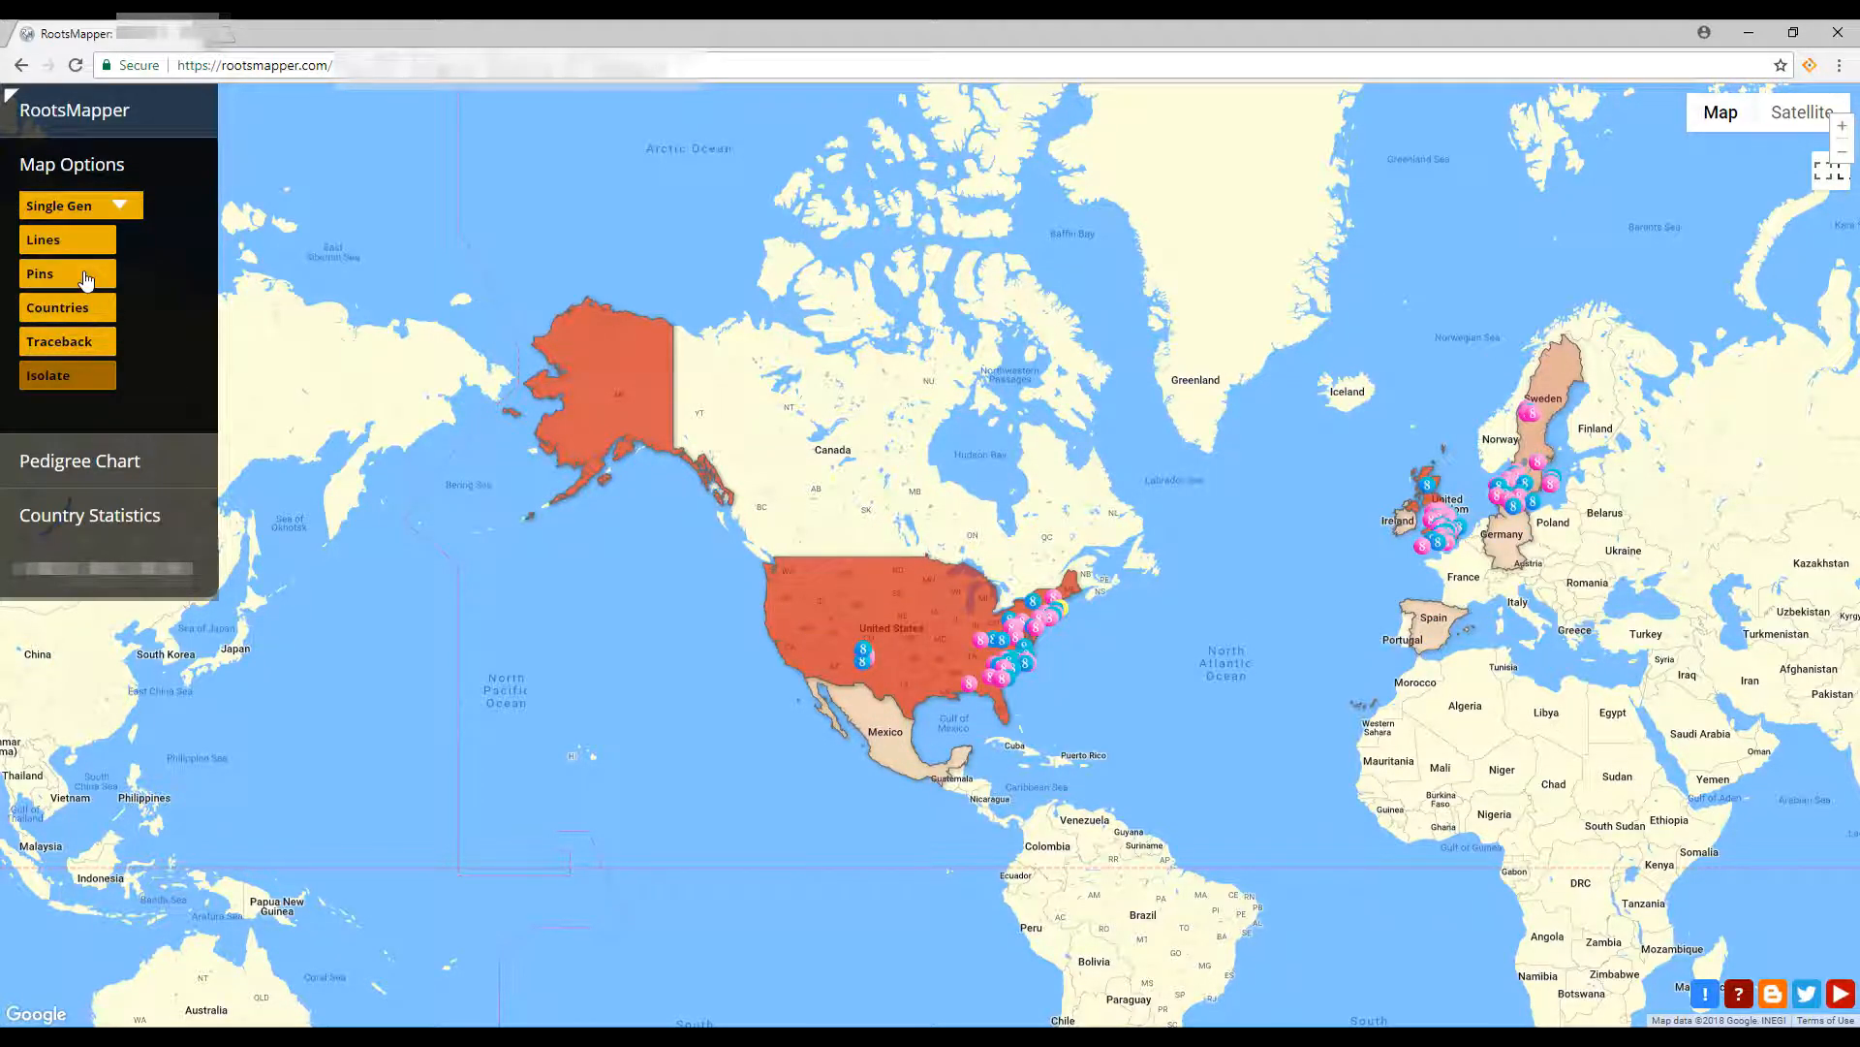
Switch the single-generation display to the 7th generation.
left_click(121, 205)
scroll(126, 257, "down", 5)
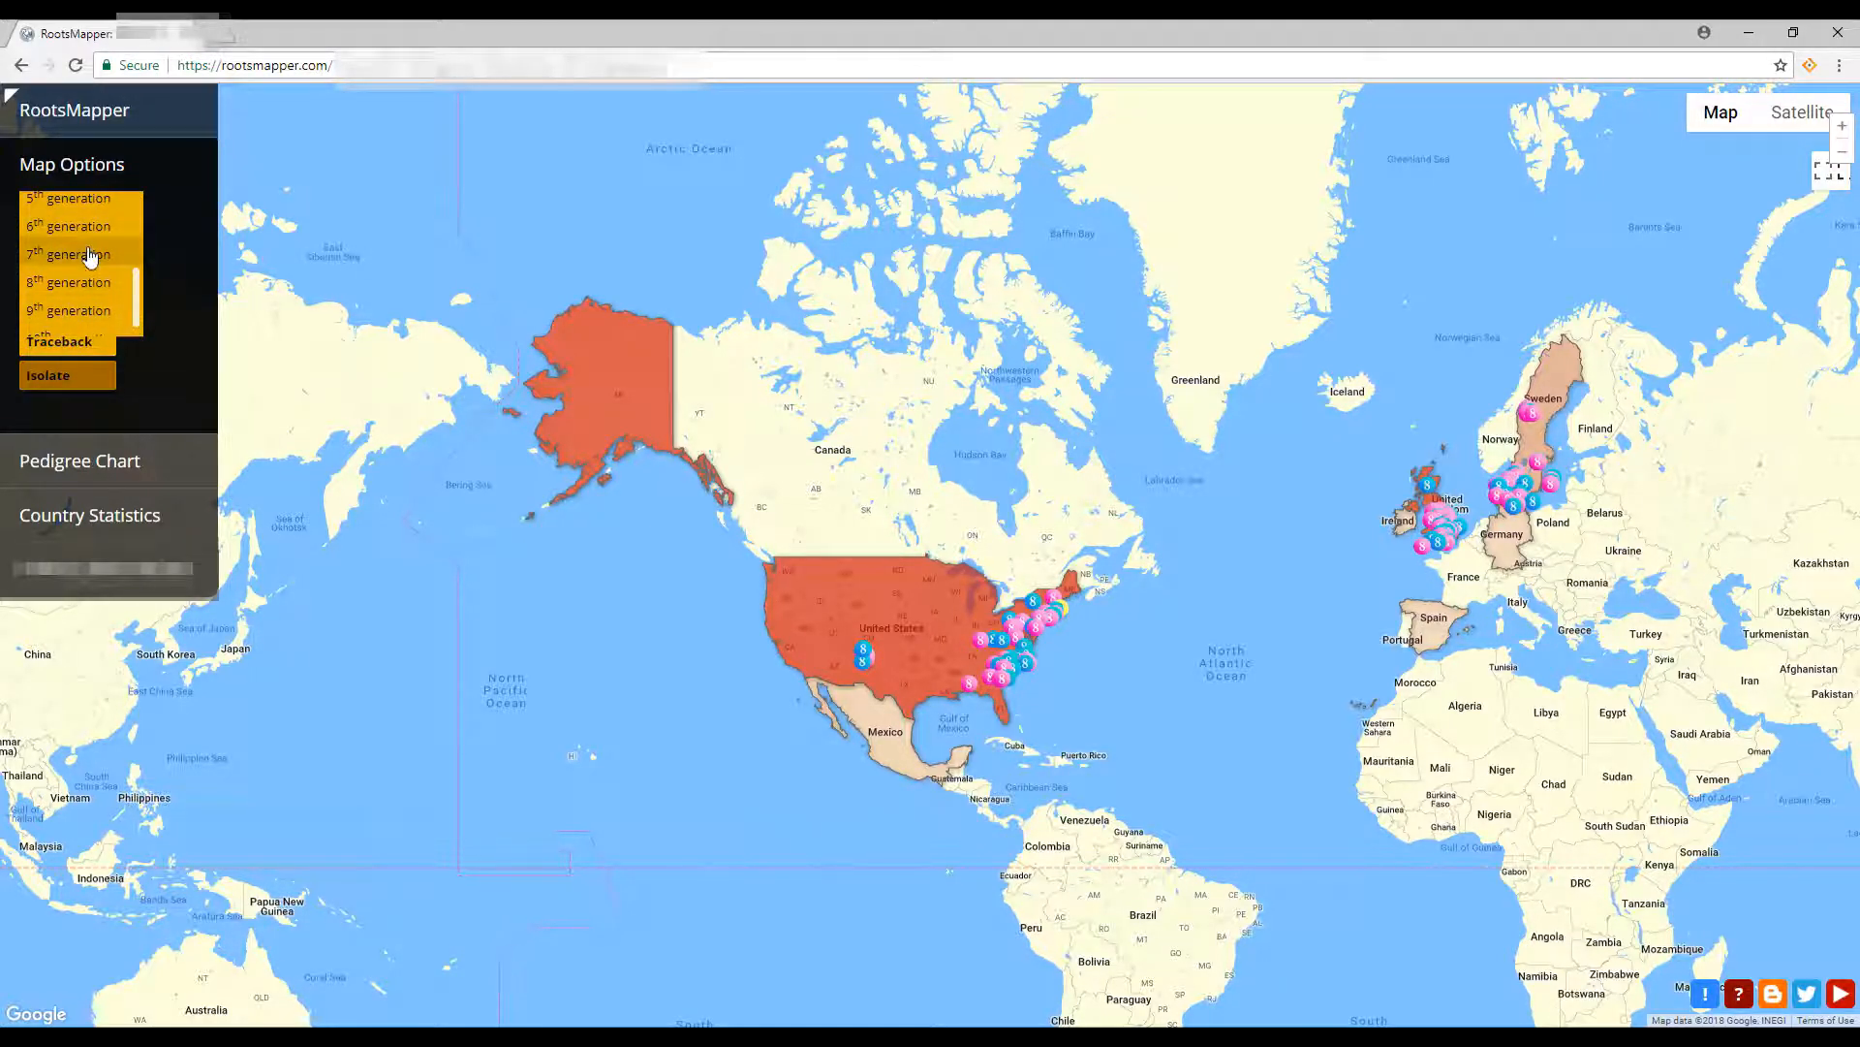
left_click(90, 256)
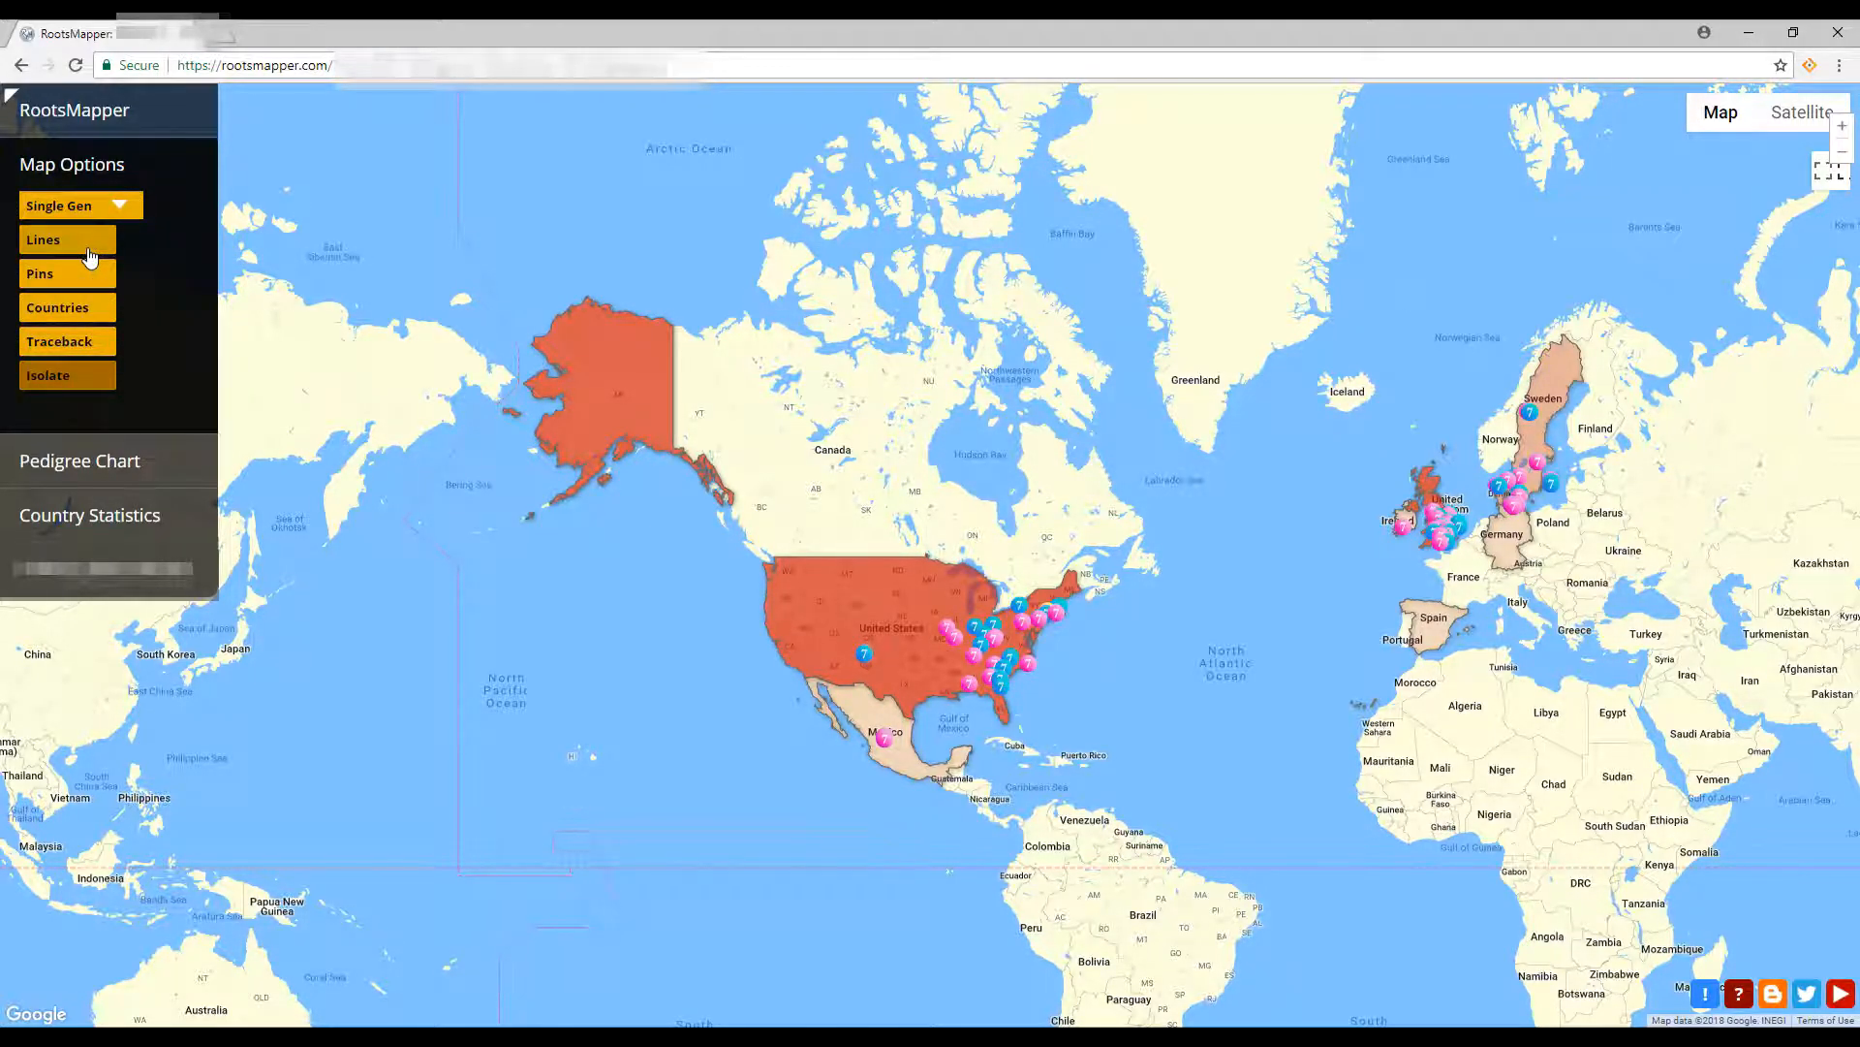
Show only the 10th generation on the map, and restore the display of all generations.
left_click(128, 205)
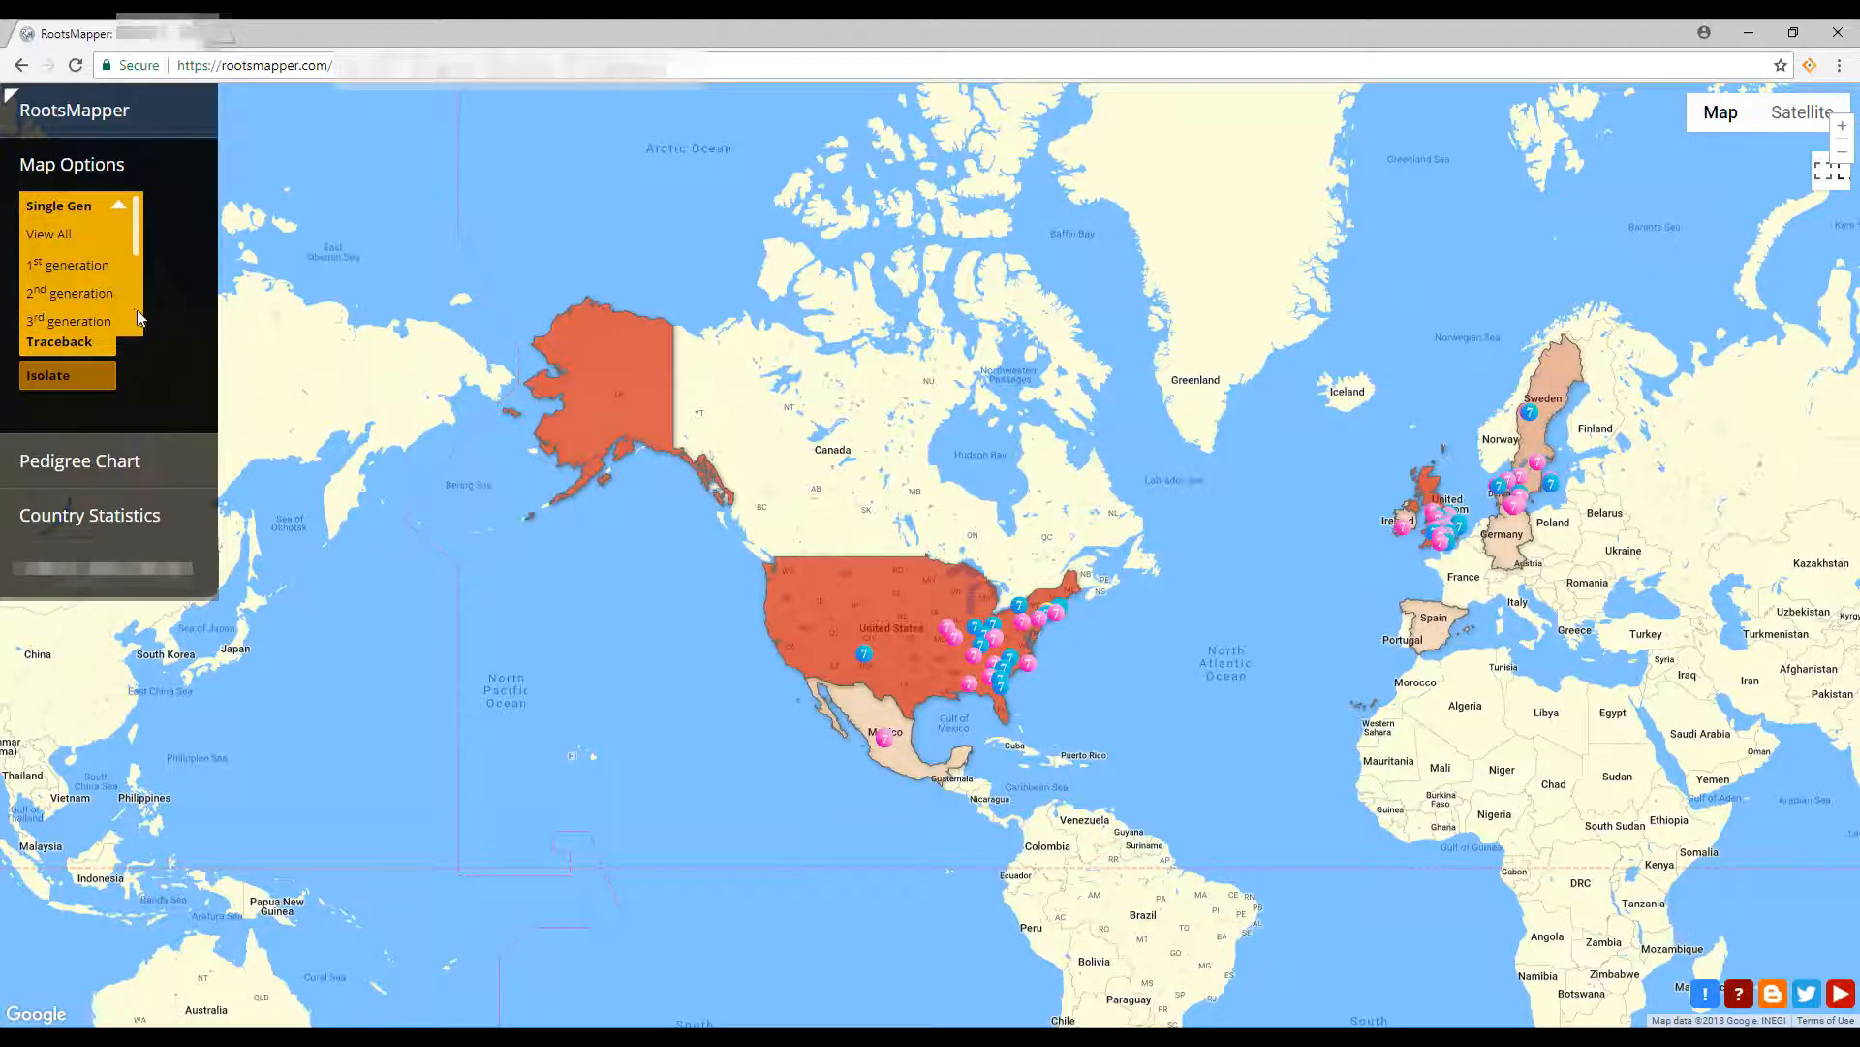
left_click_drag(136, 242, 131, 335)
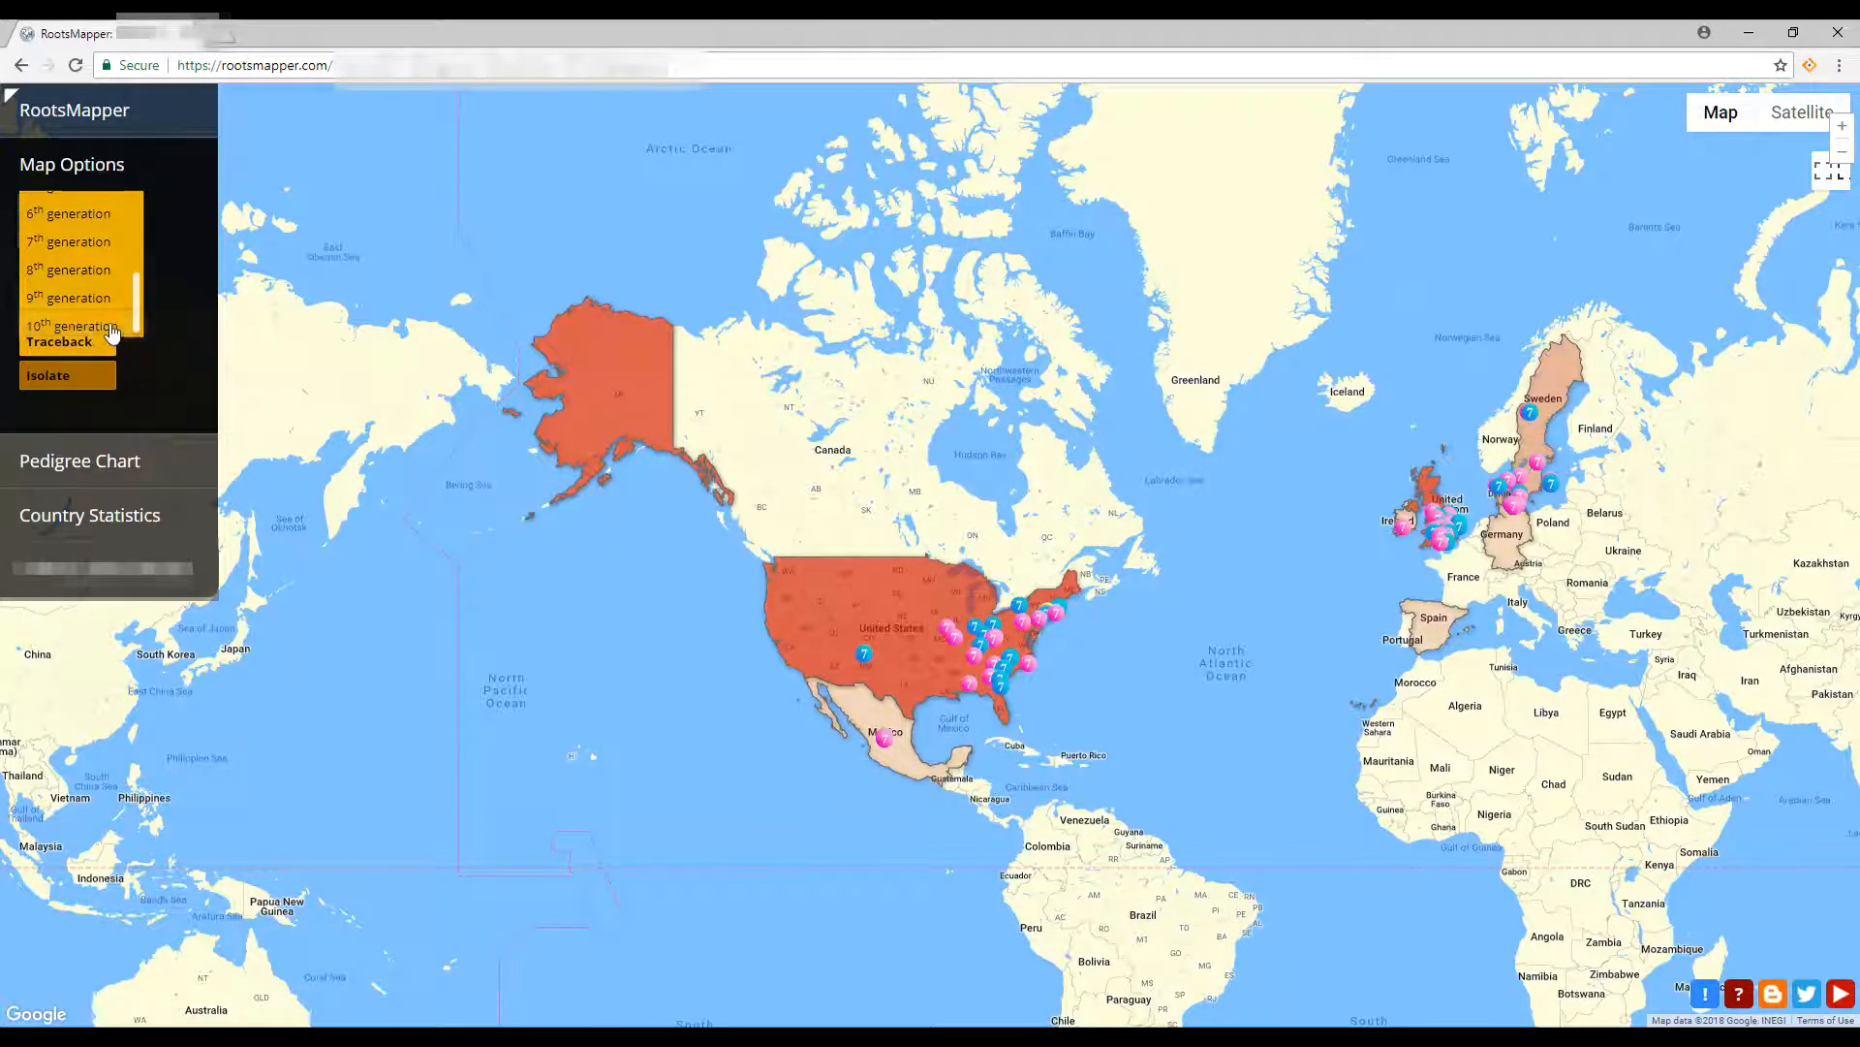
left_click(109, 323)
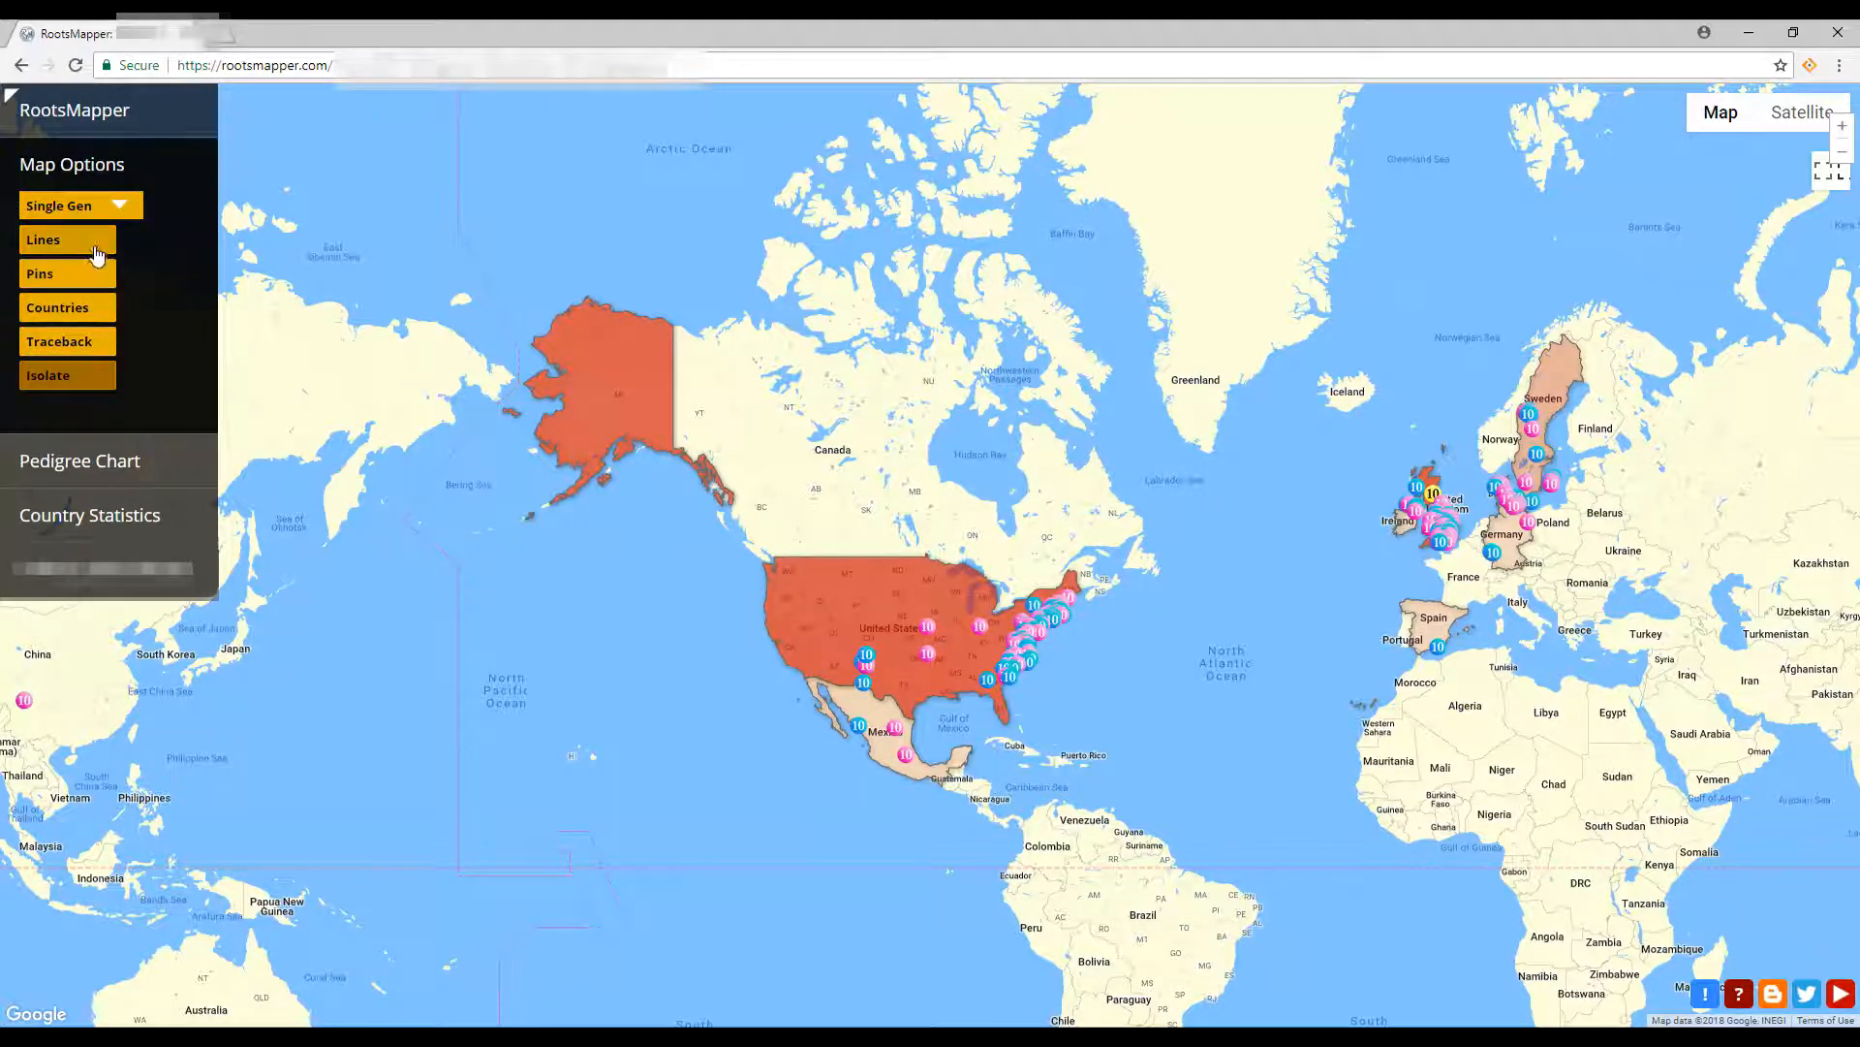
left_click(120, 207)
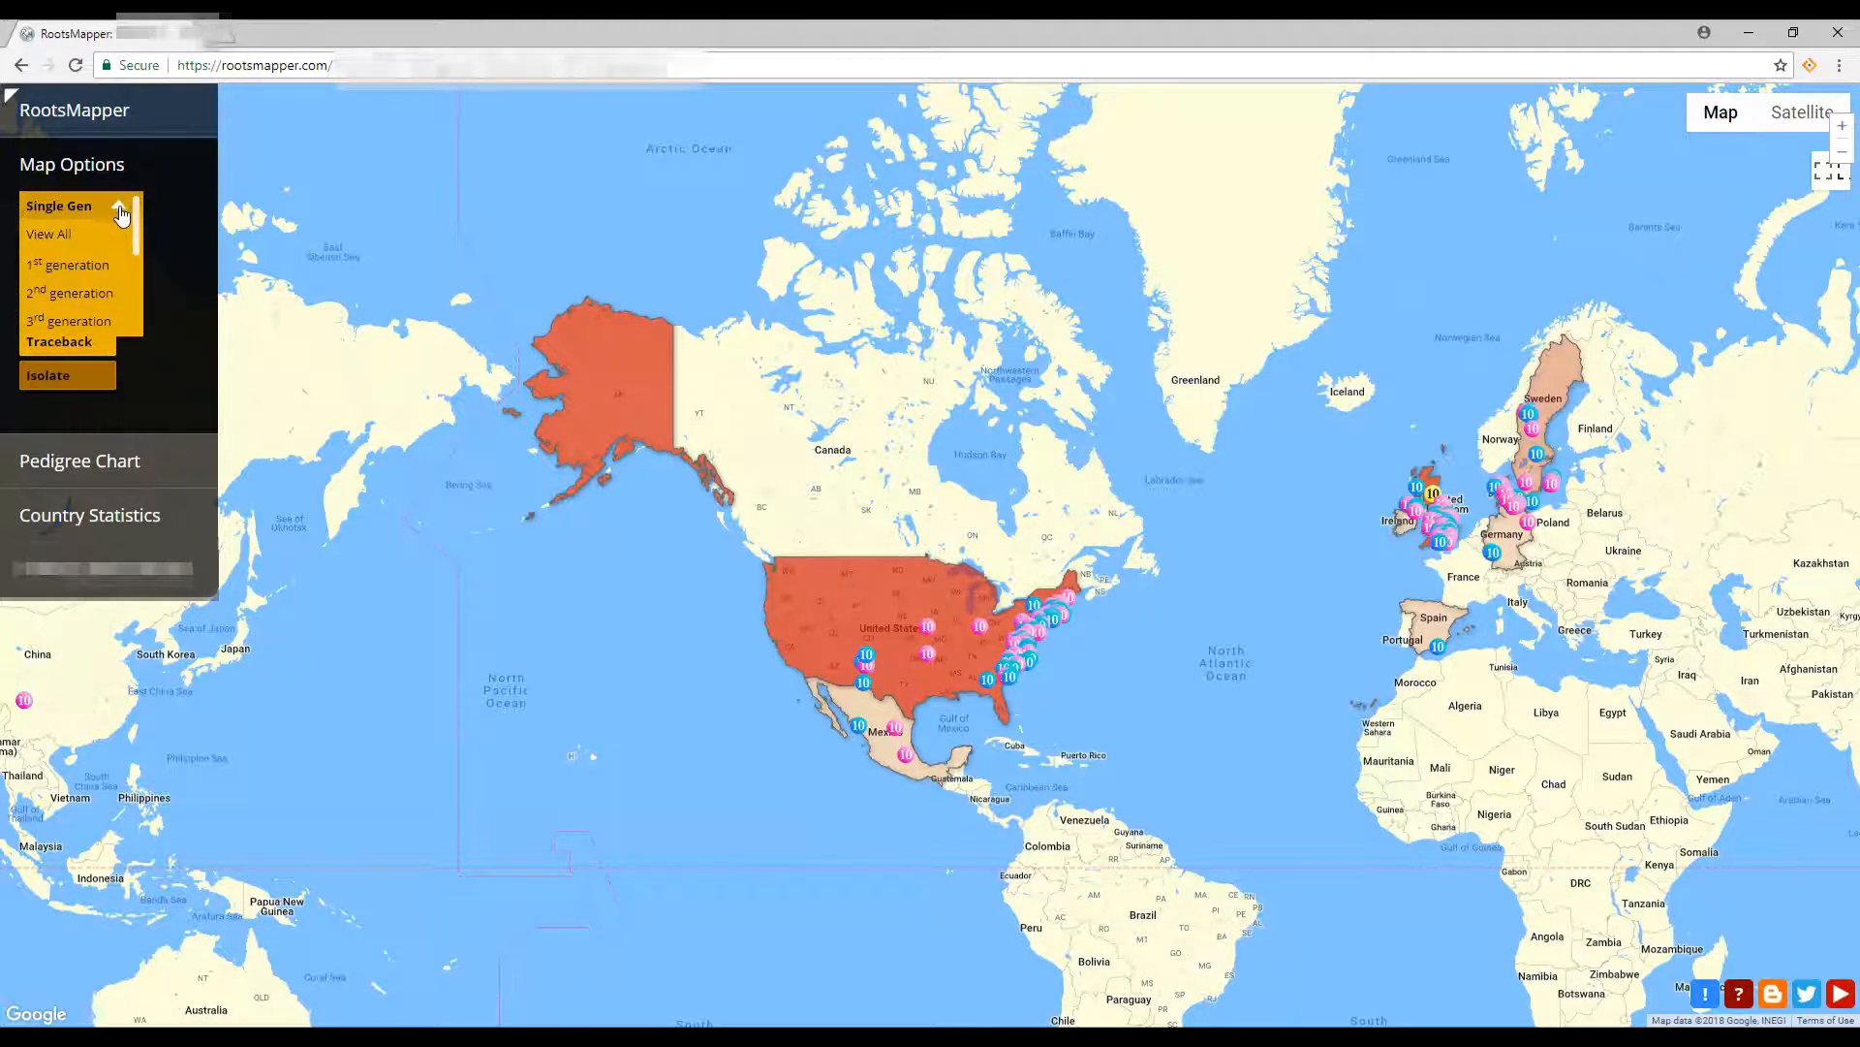
left_click(47, 236)
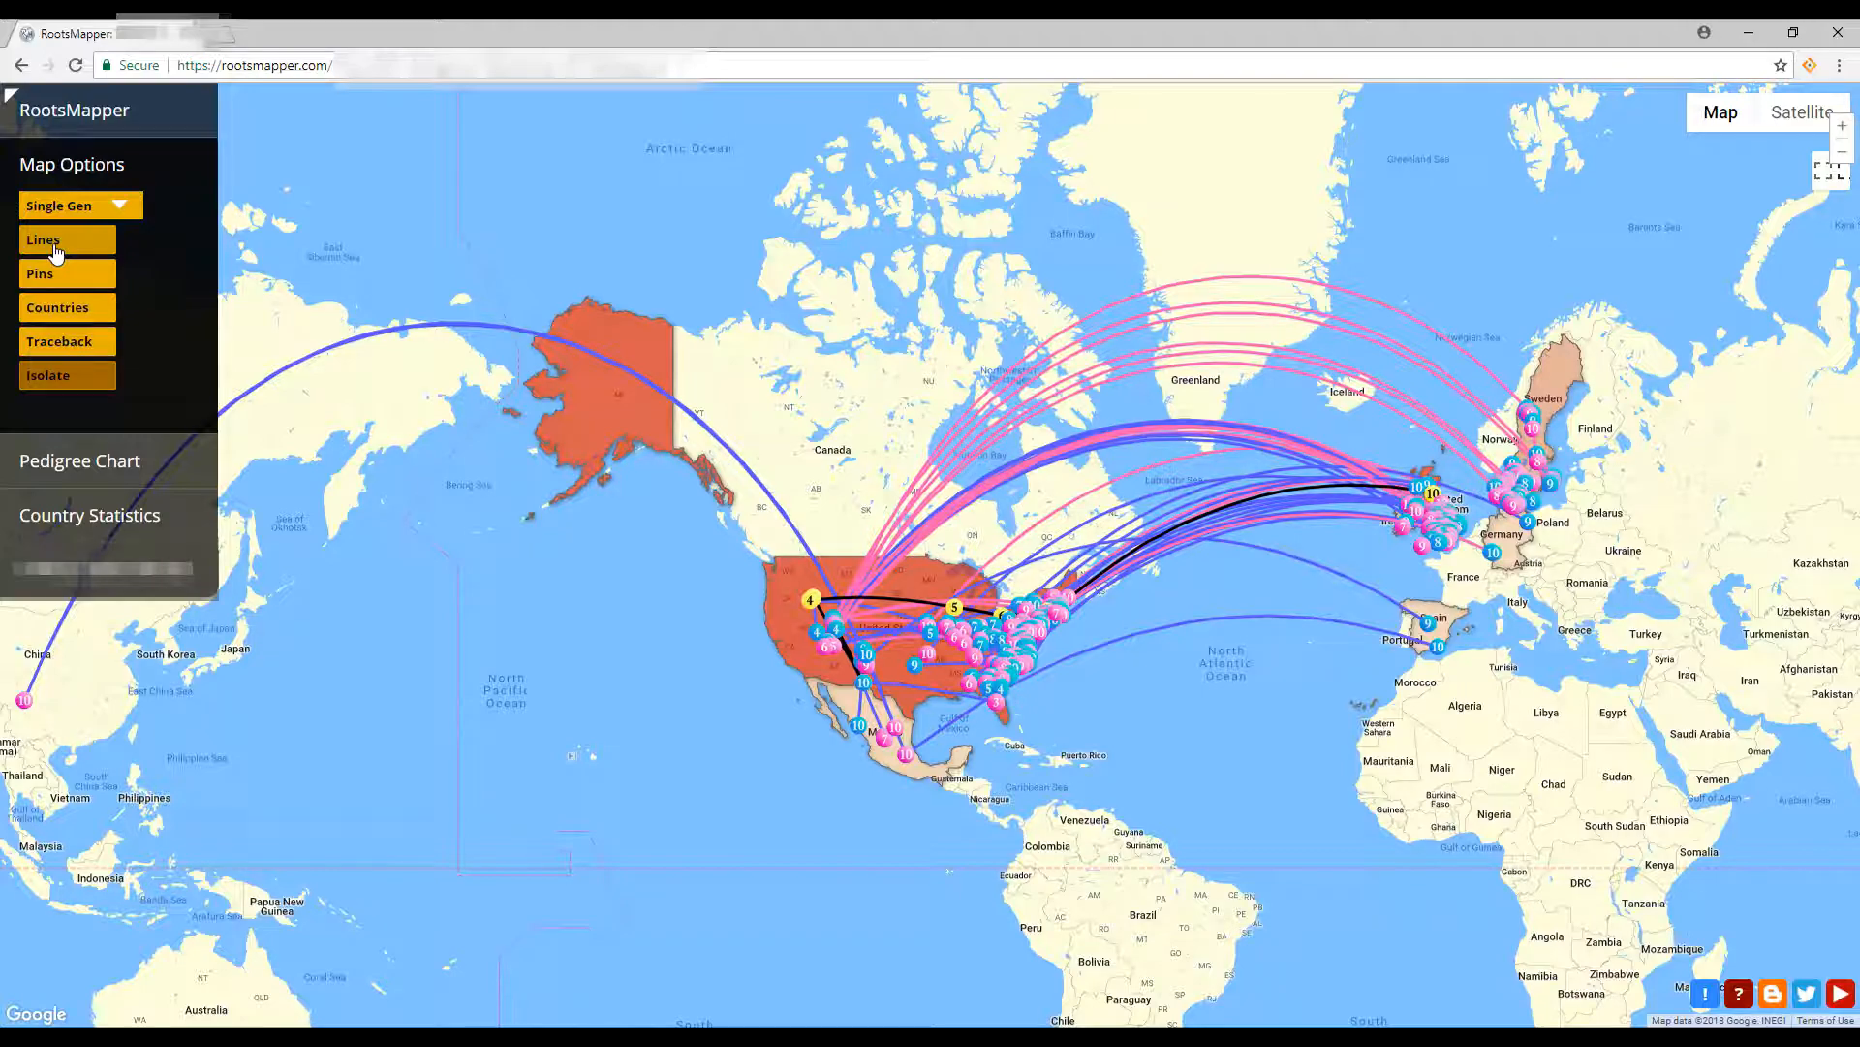
Hide and restore the connecting lines, and do the same with the ancestor pins.
left_click(58, 254)
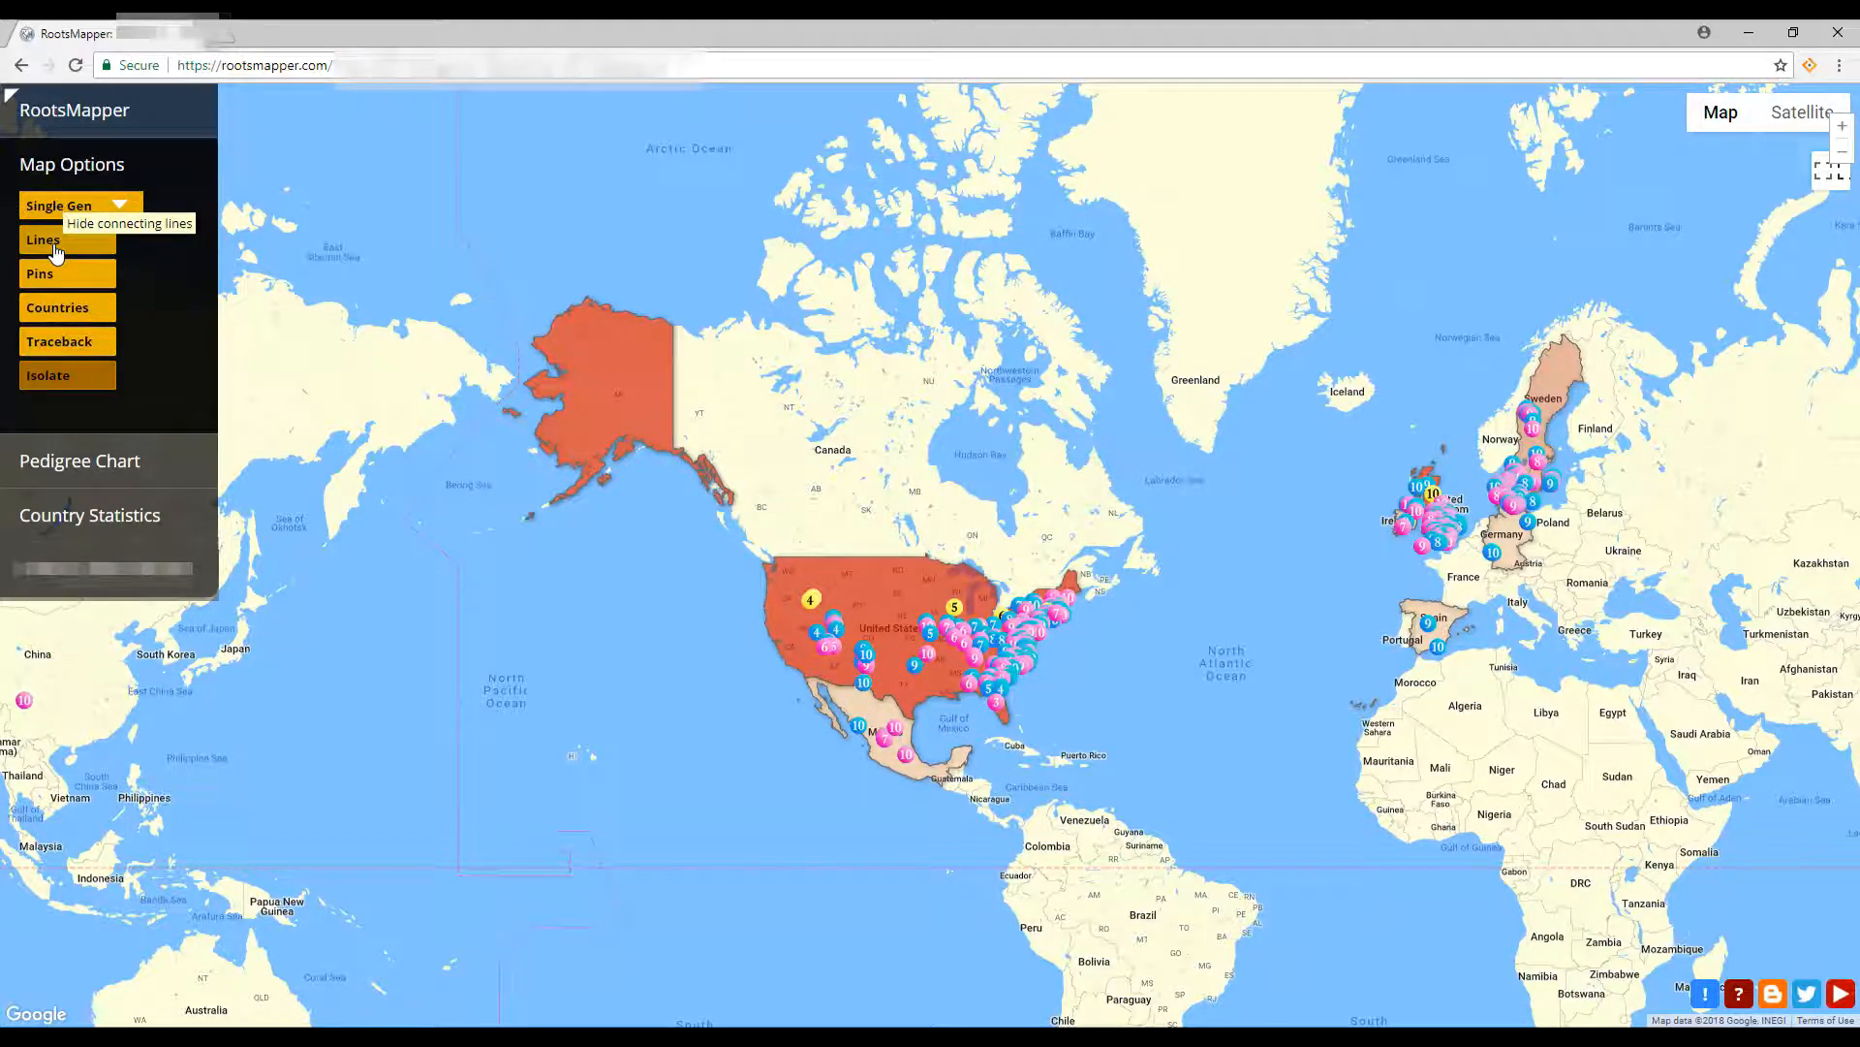
left_click(57, 254)
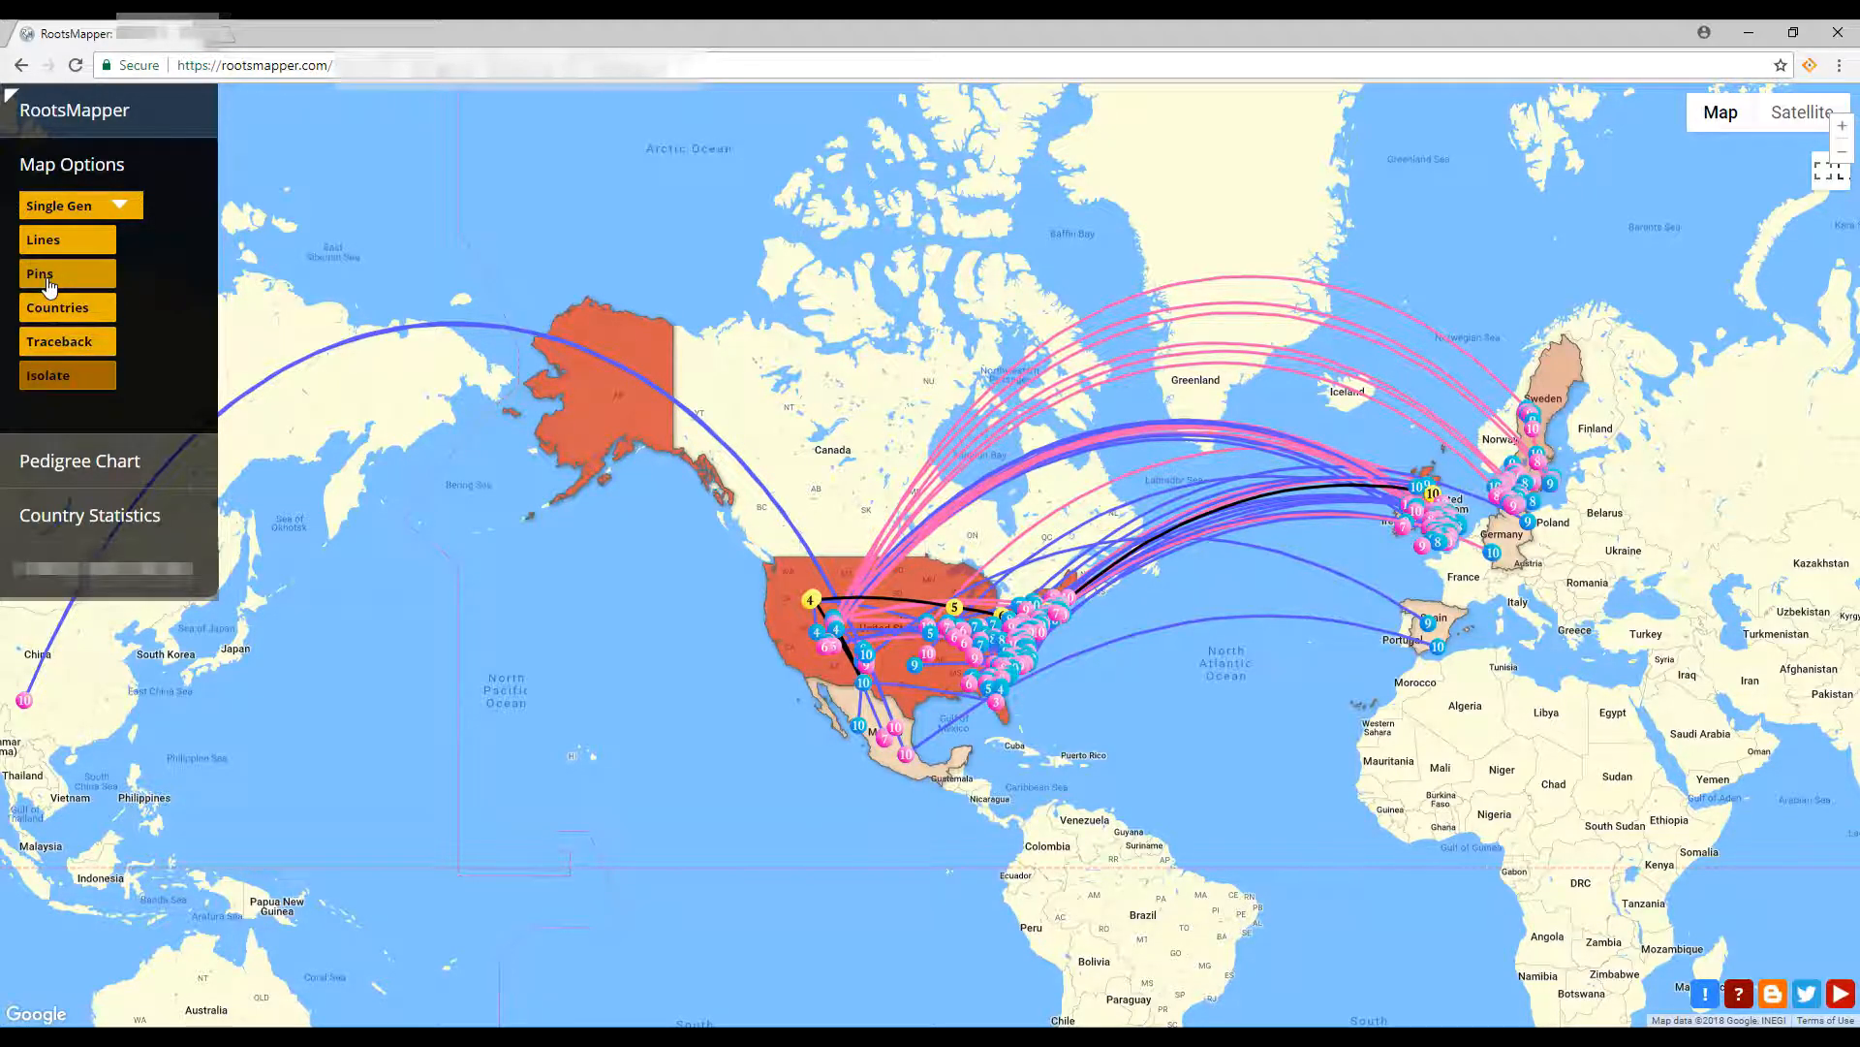
left_click(49, 287)
left_click(50, 283)
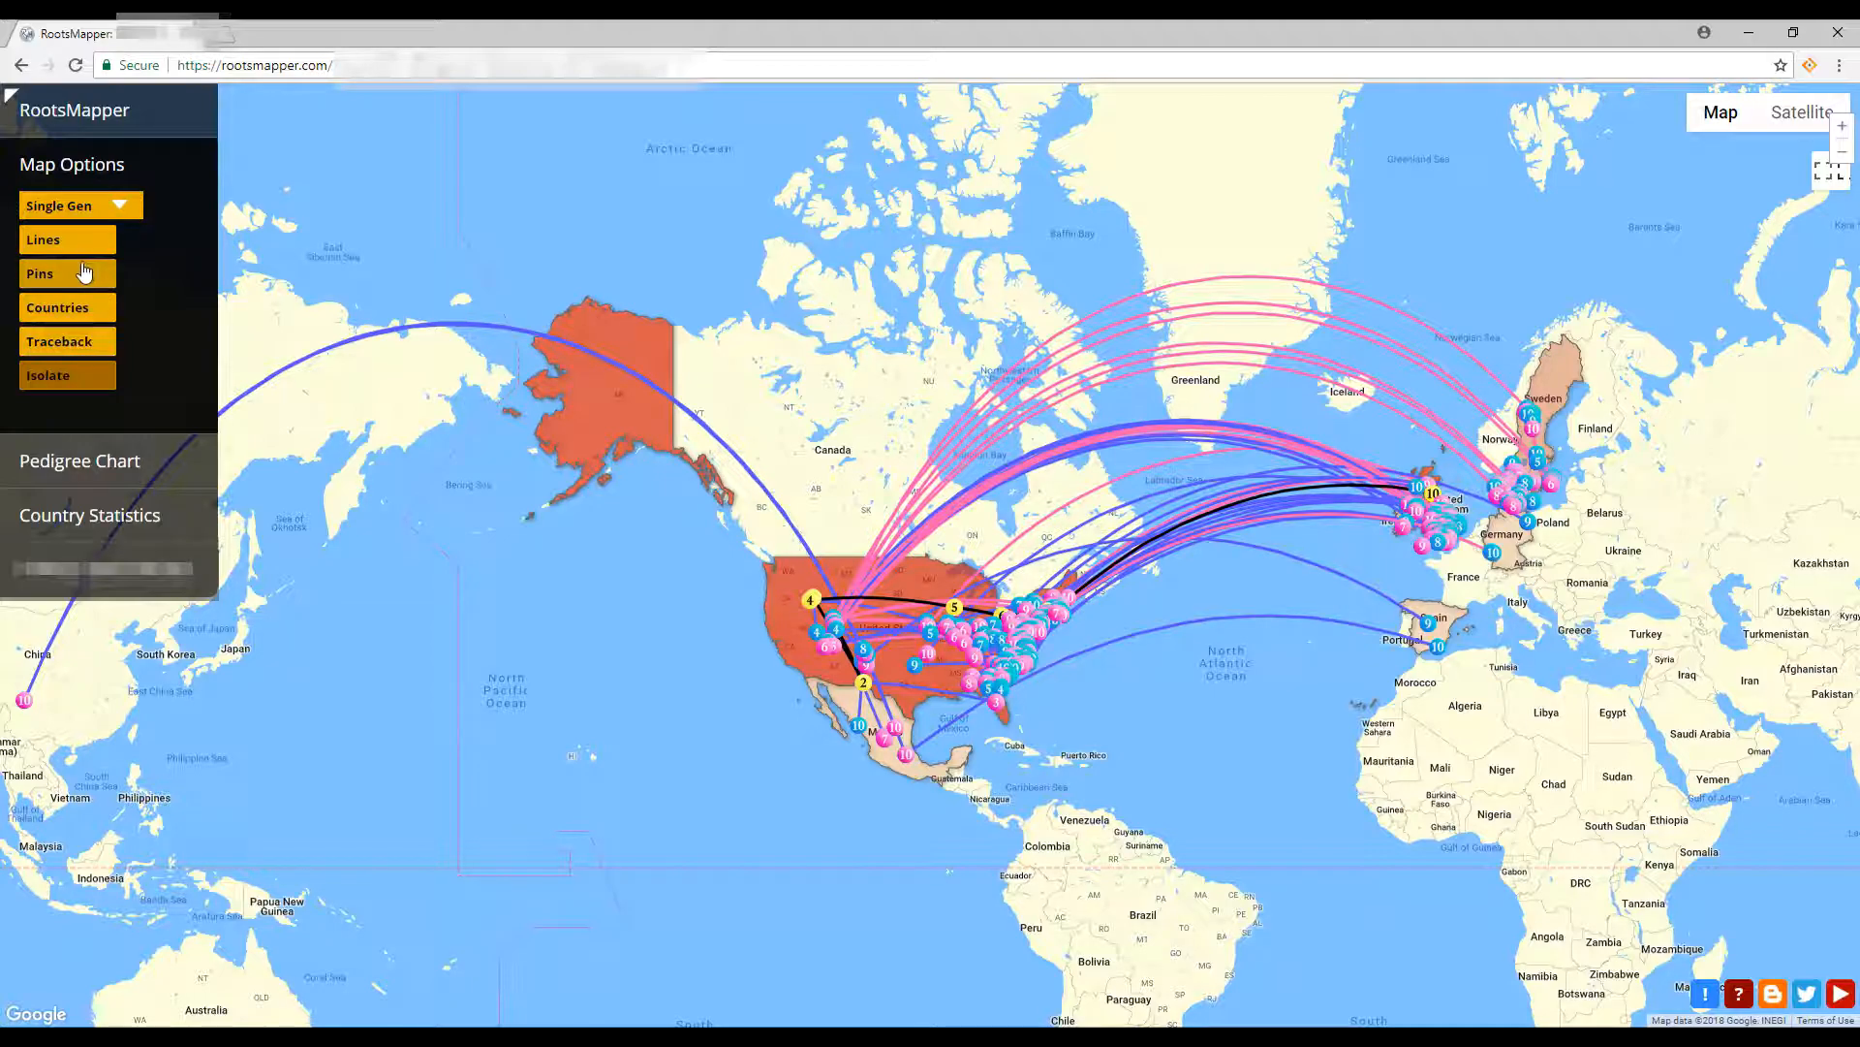
Hide and restore the country shading, and turn off Traceback to the root person.
left_click(78, 321)
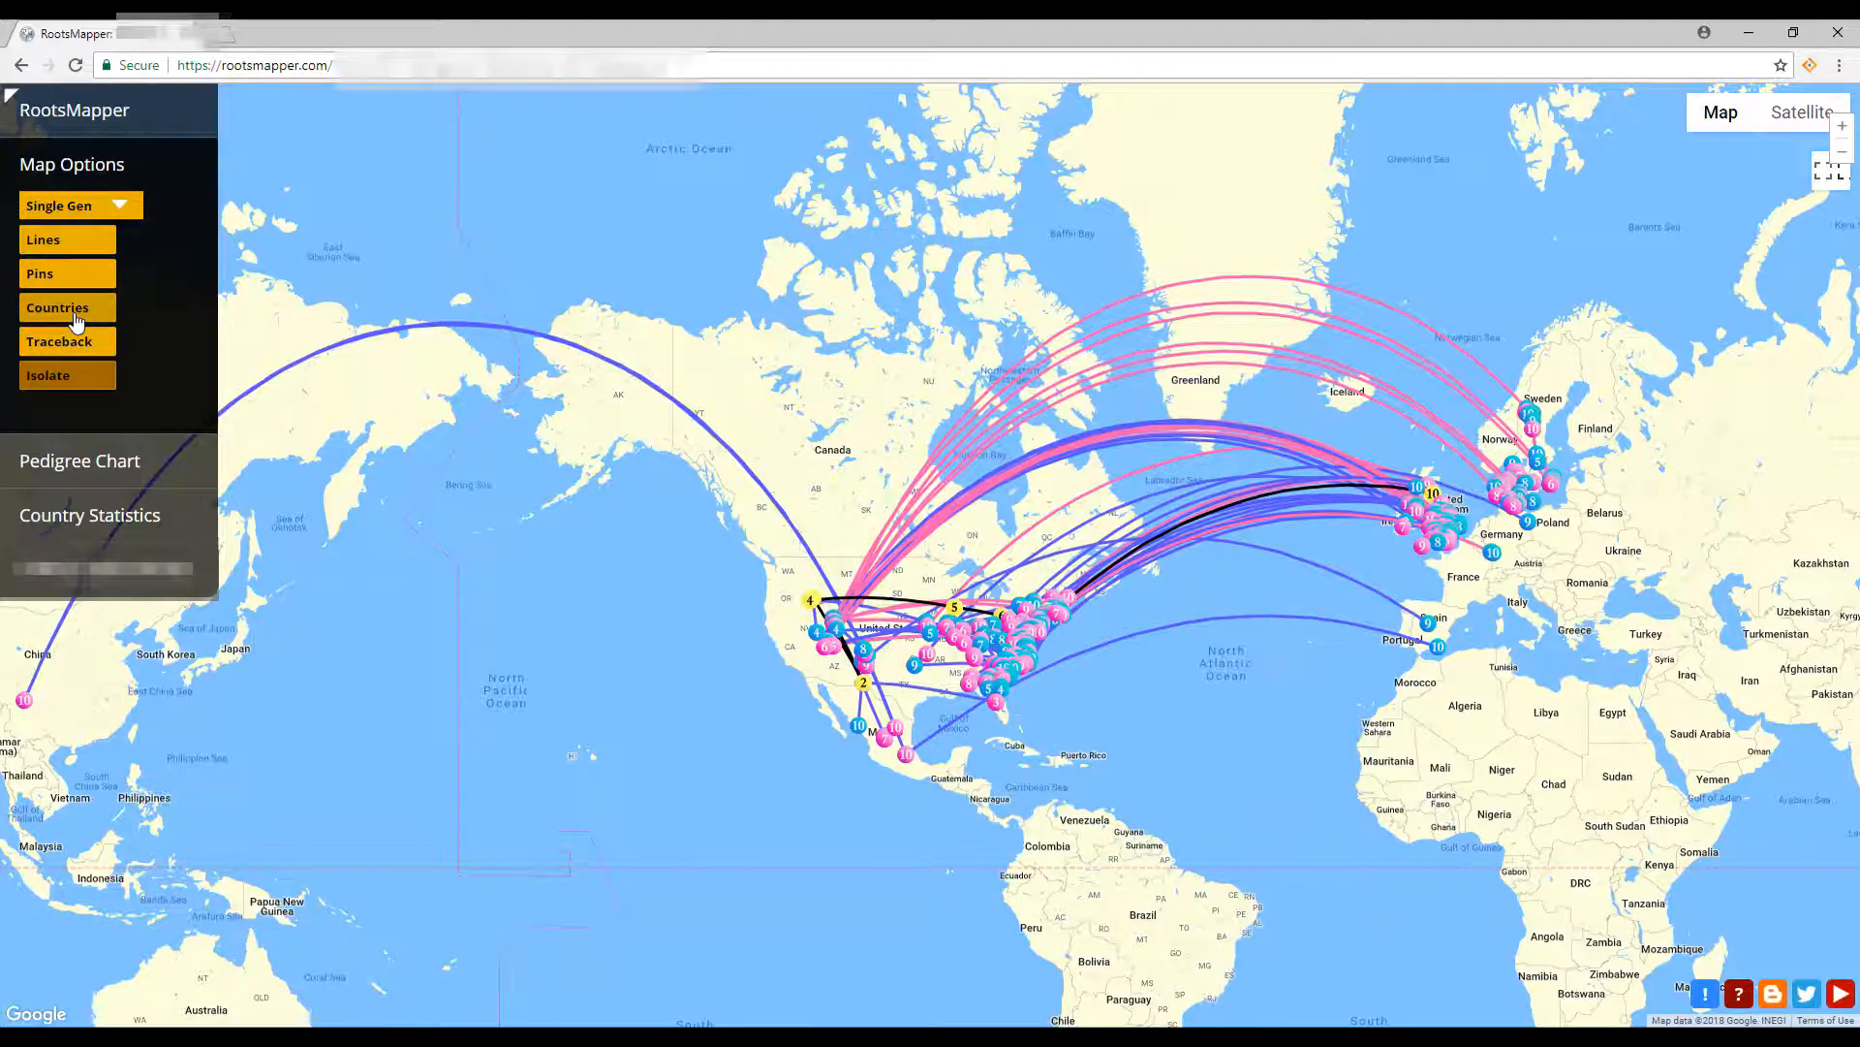
left_click(76, 320)
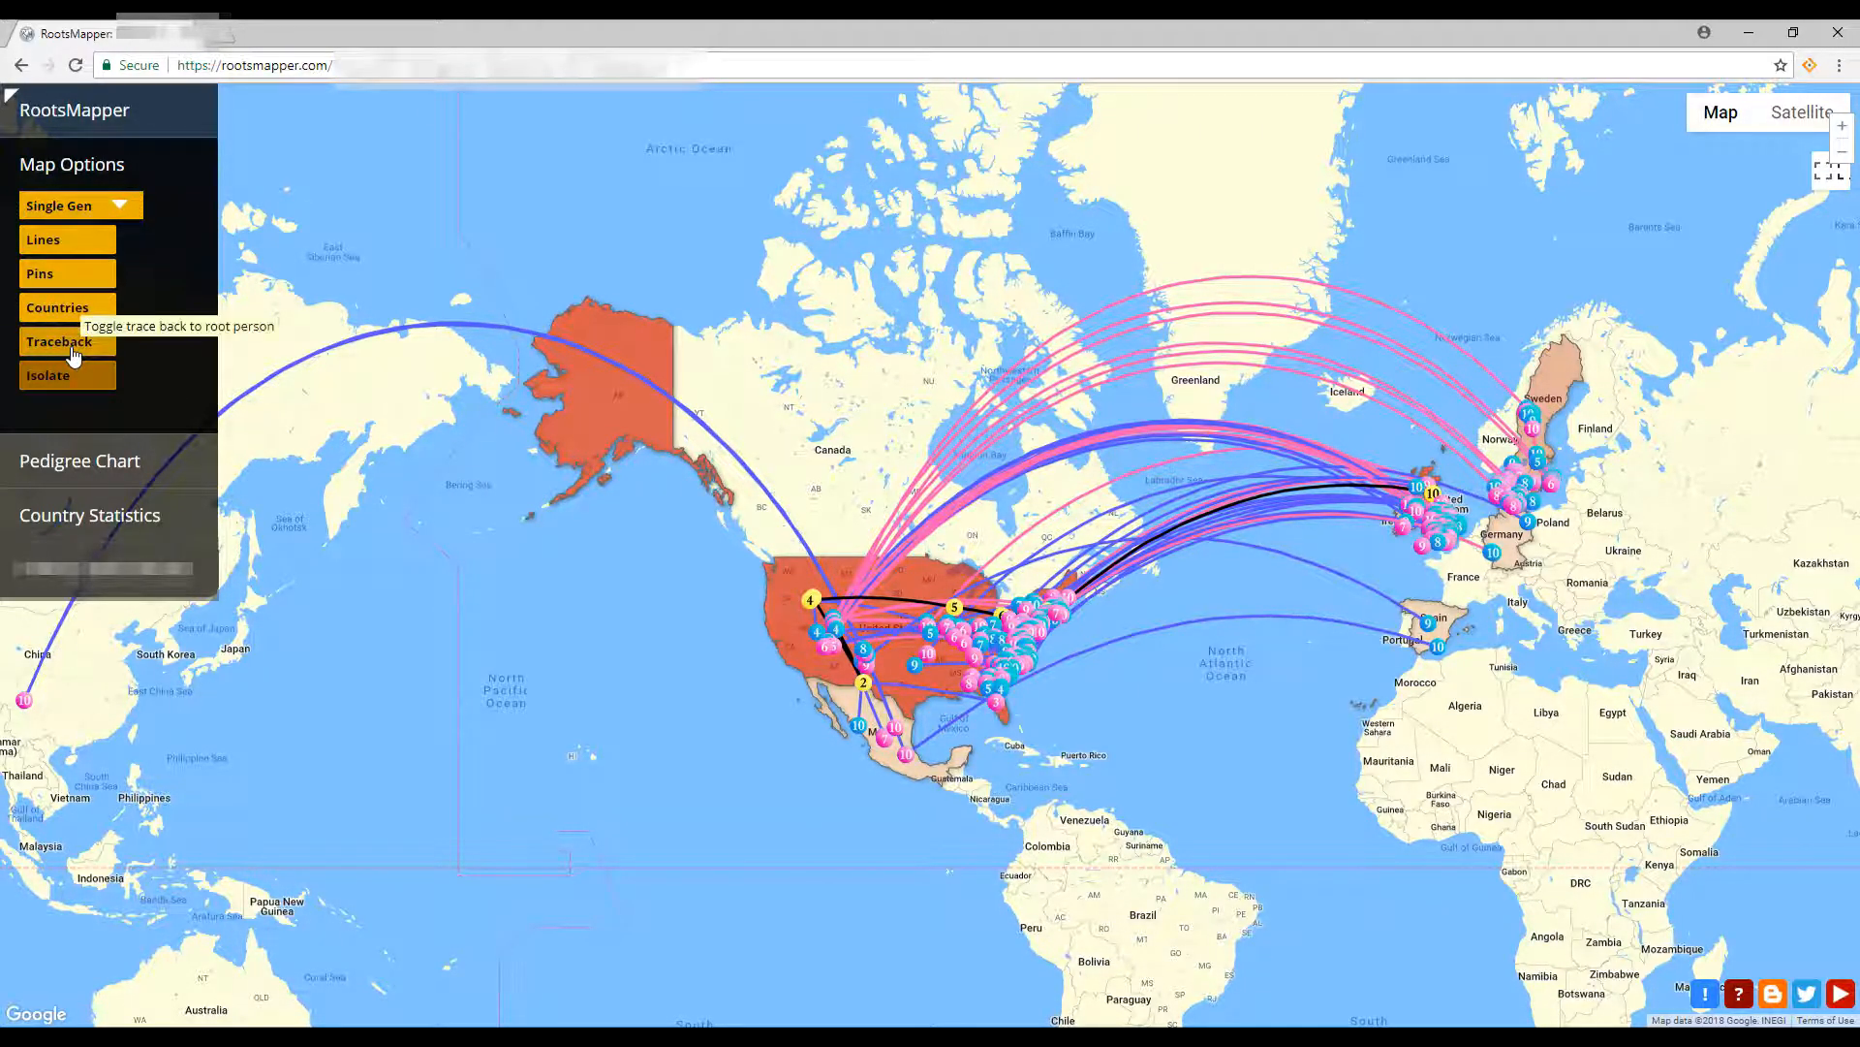
left_click(75, 358)
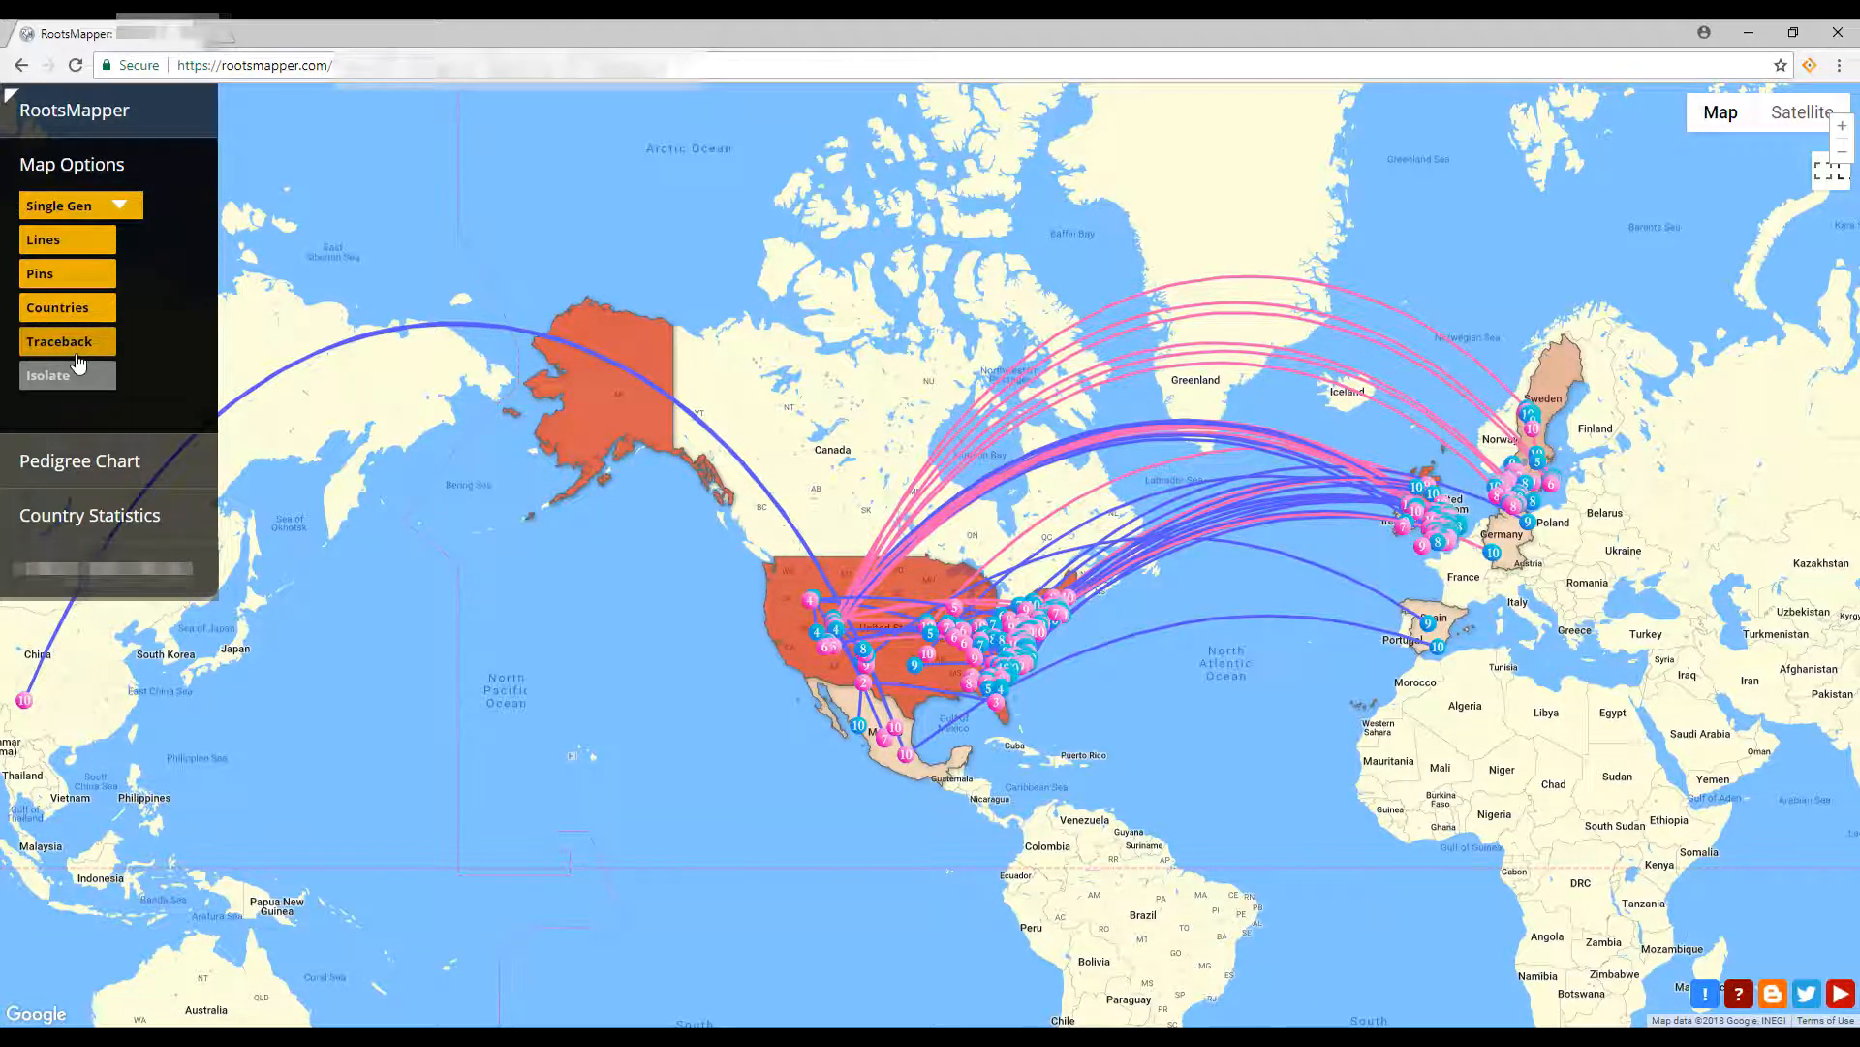
left_click(78, 353)
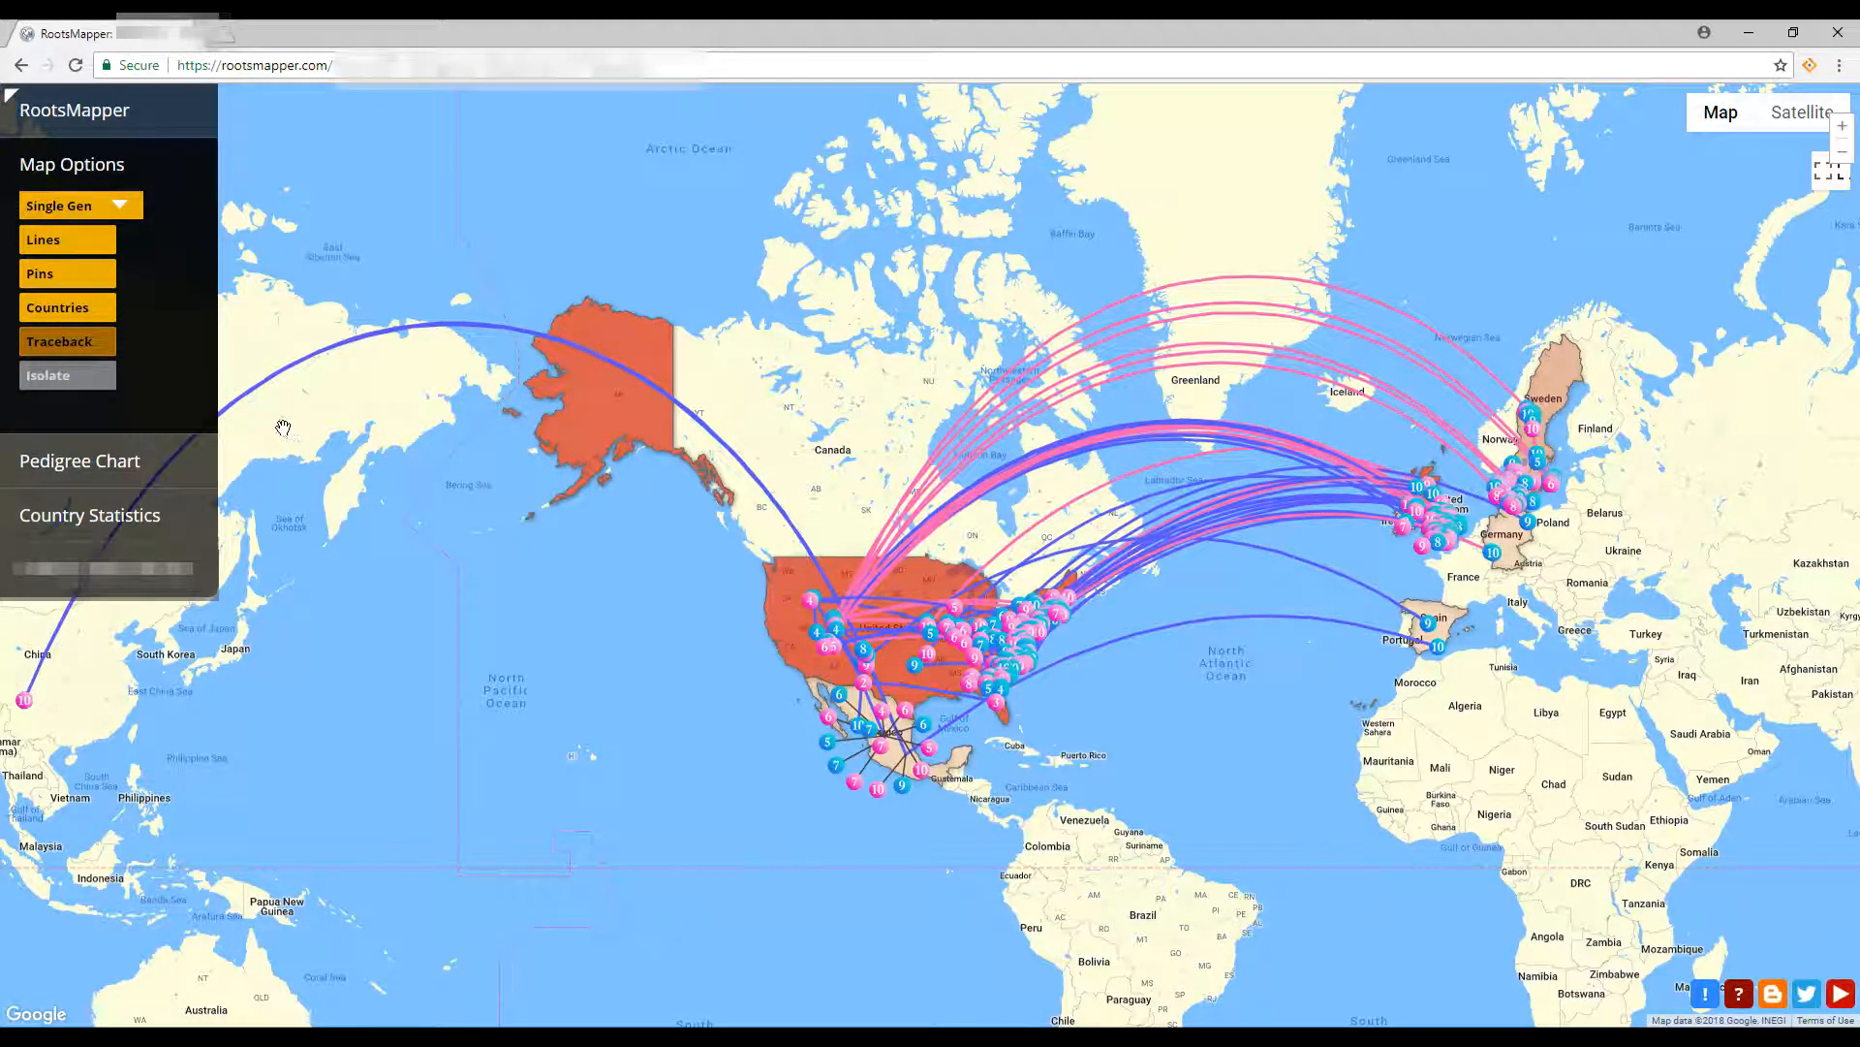
Open the pedigree chart and view the details of two female ancestors from the fanned-out pin cluster over Mexico.
left_click(175, 482)
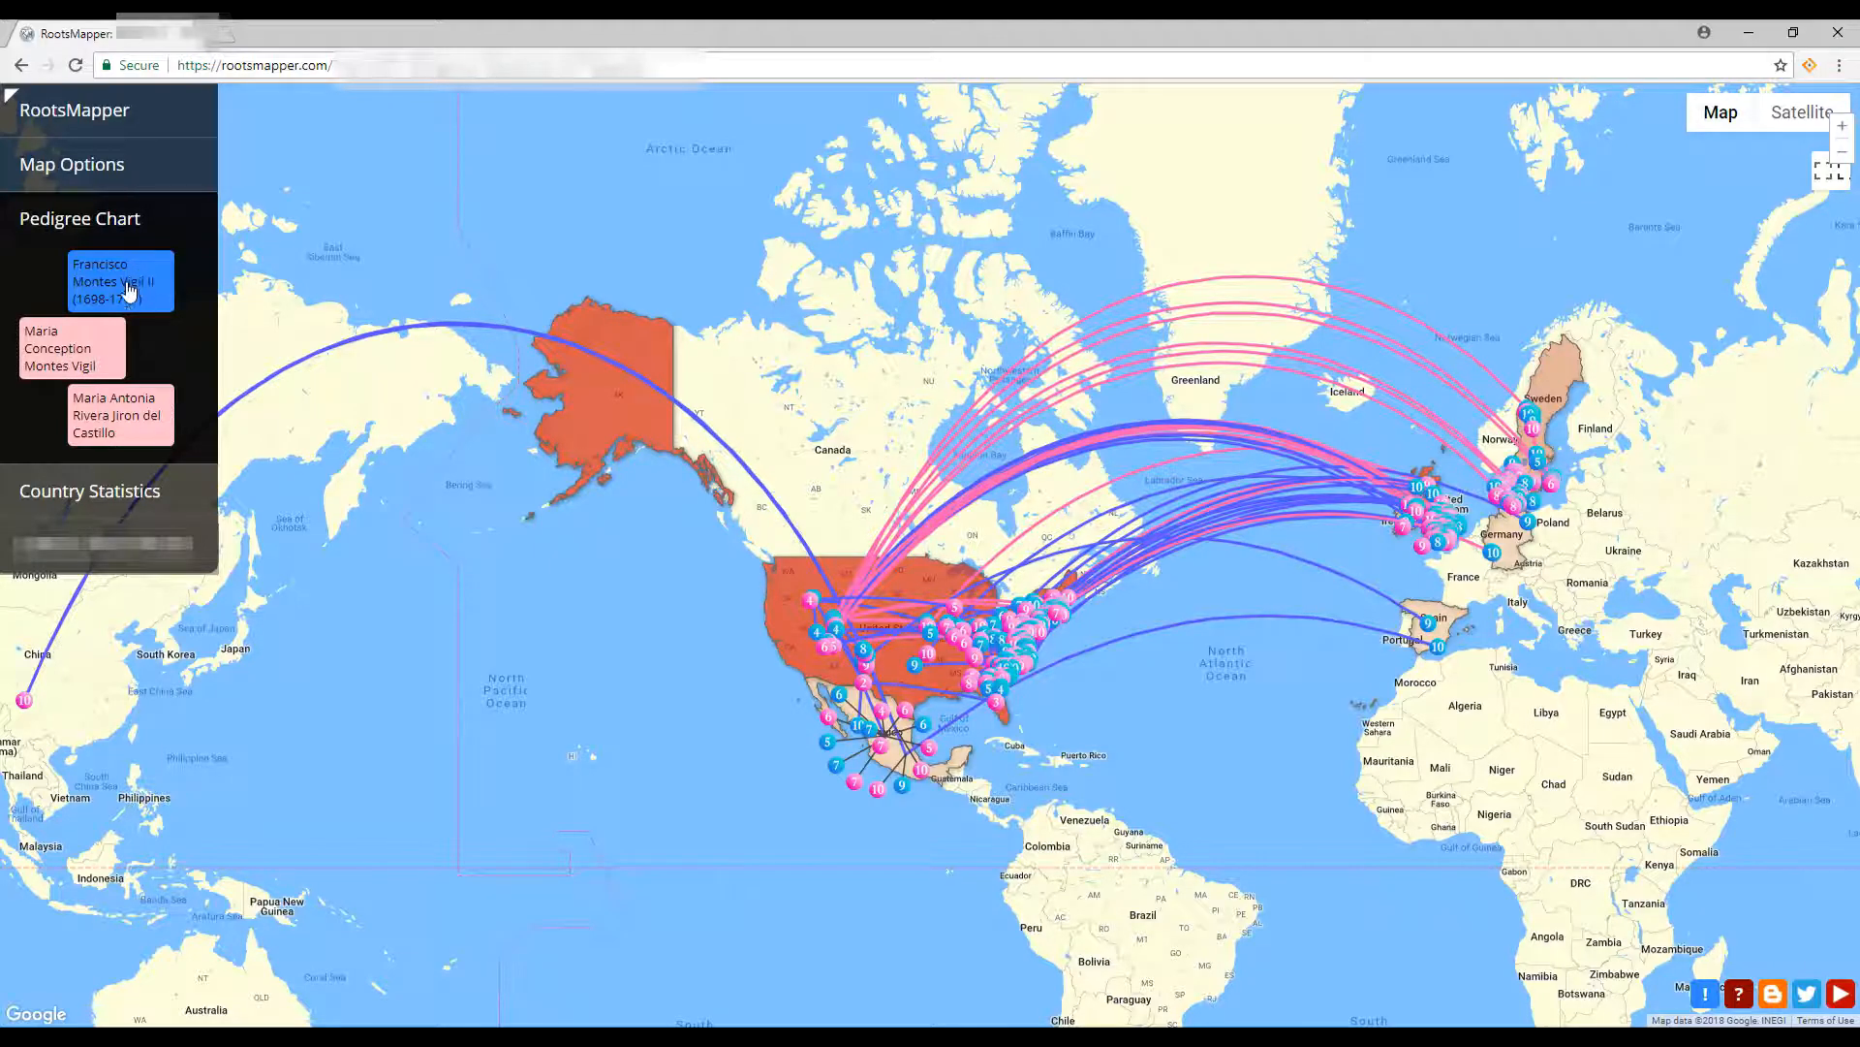
left_click(881, 751)
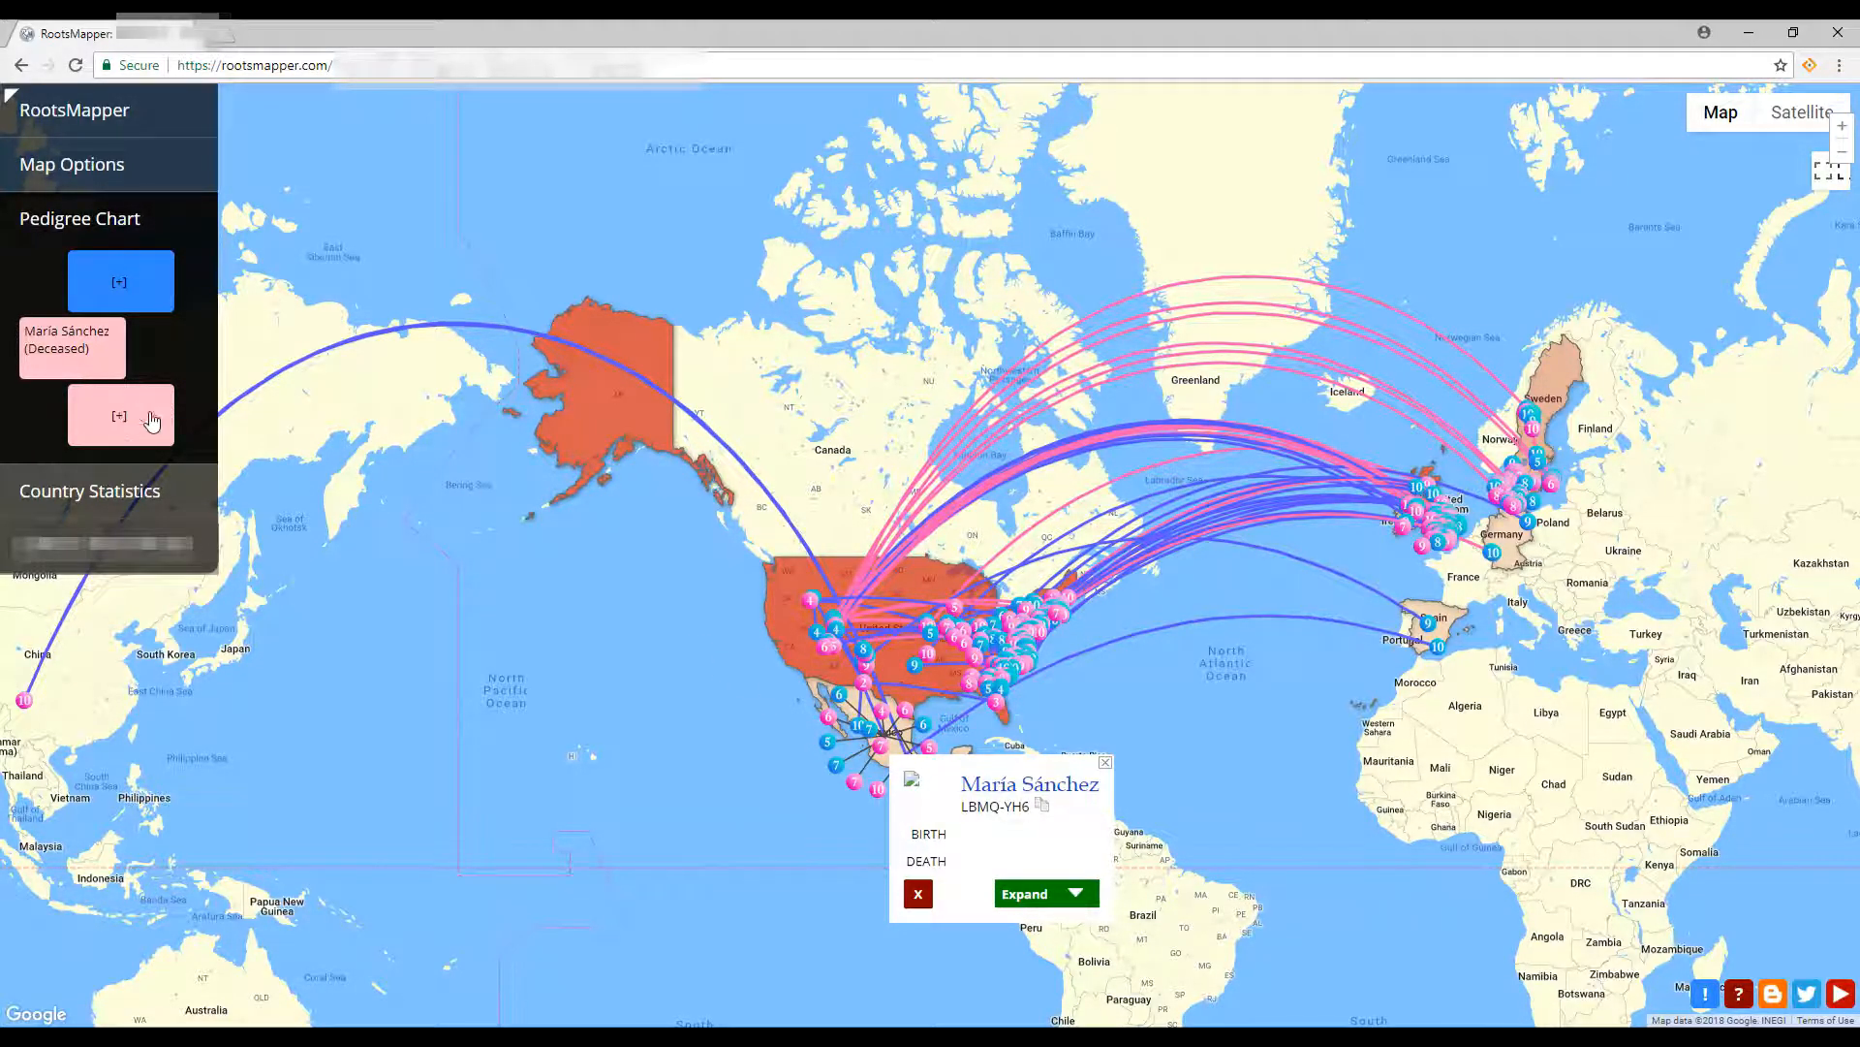
left_click(1107, 764)
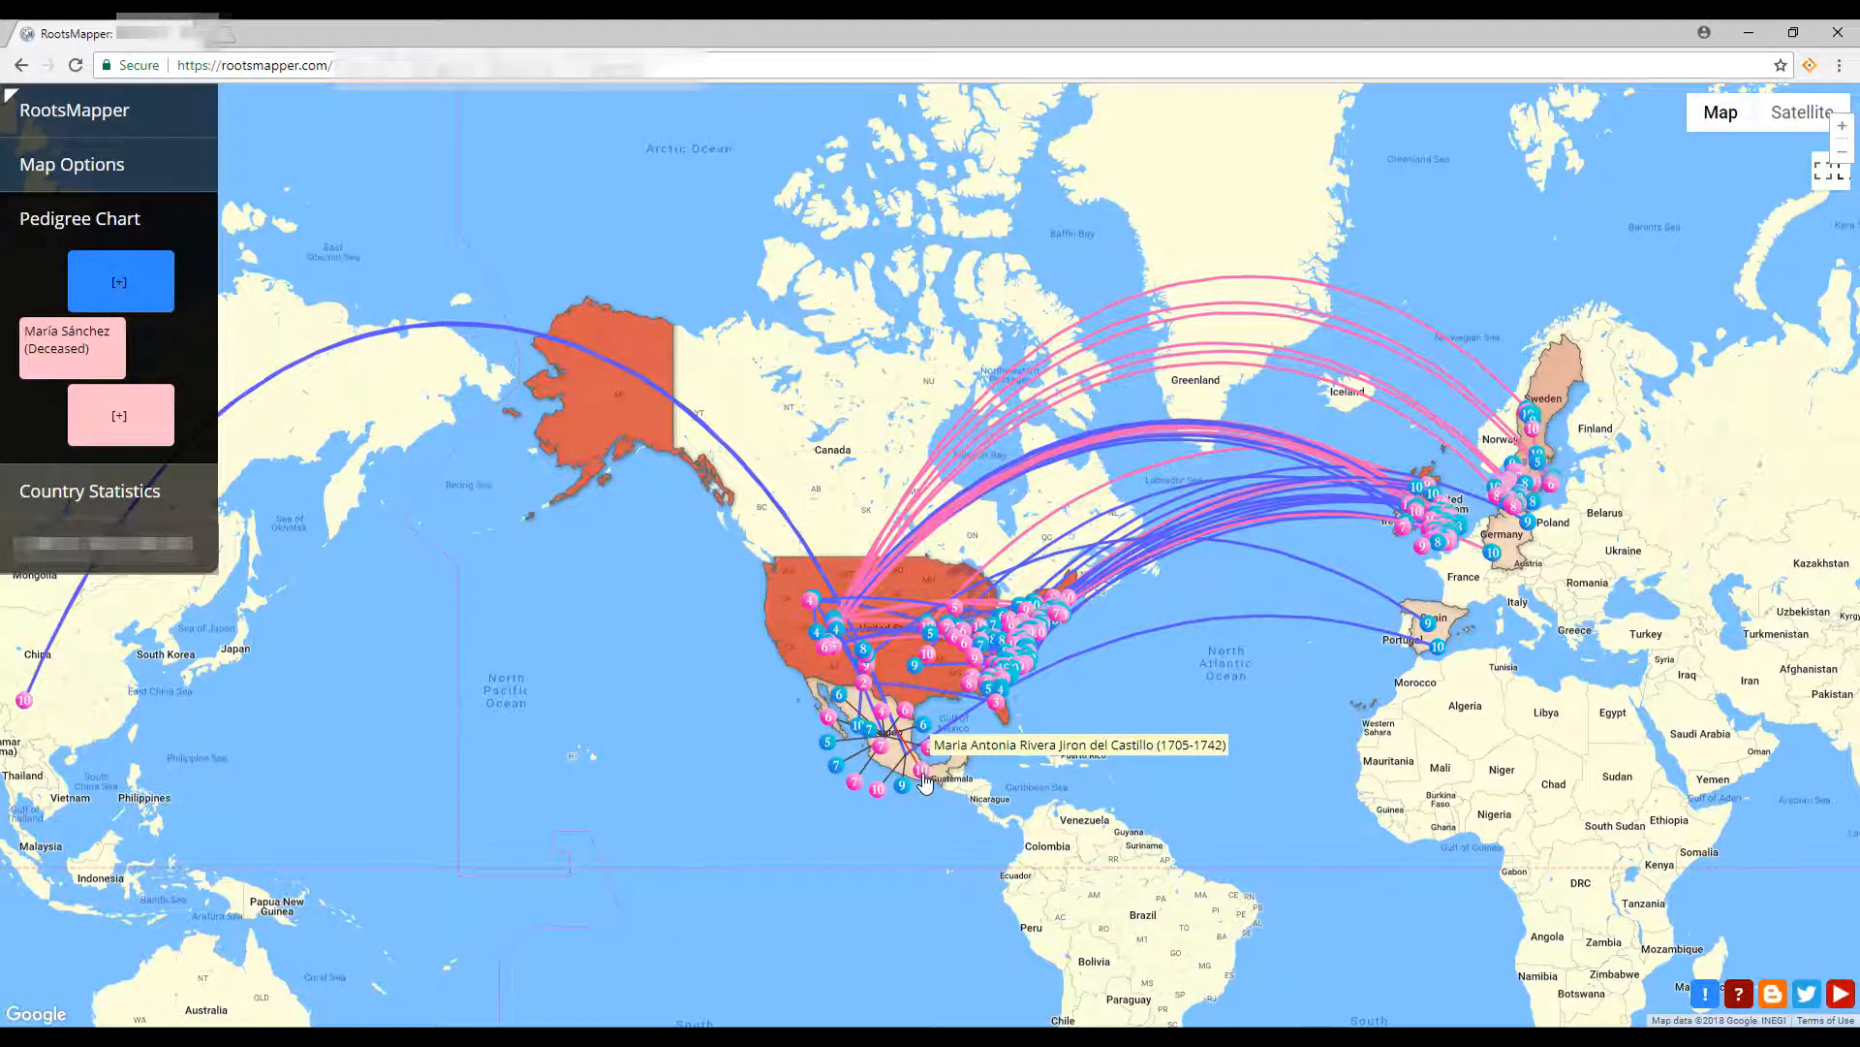
left_click(924, 778)
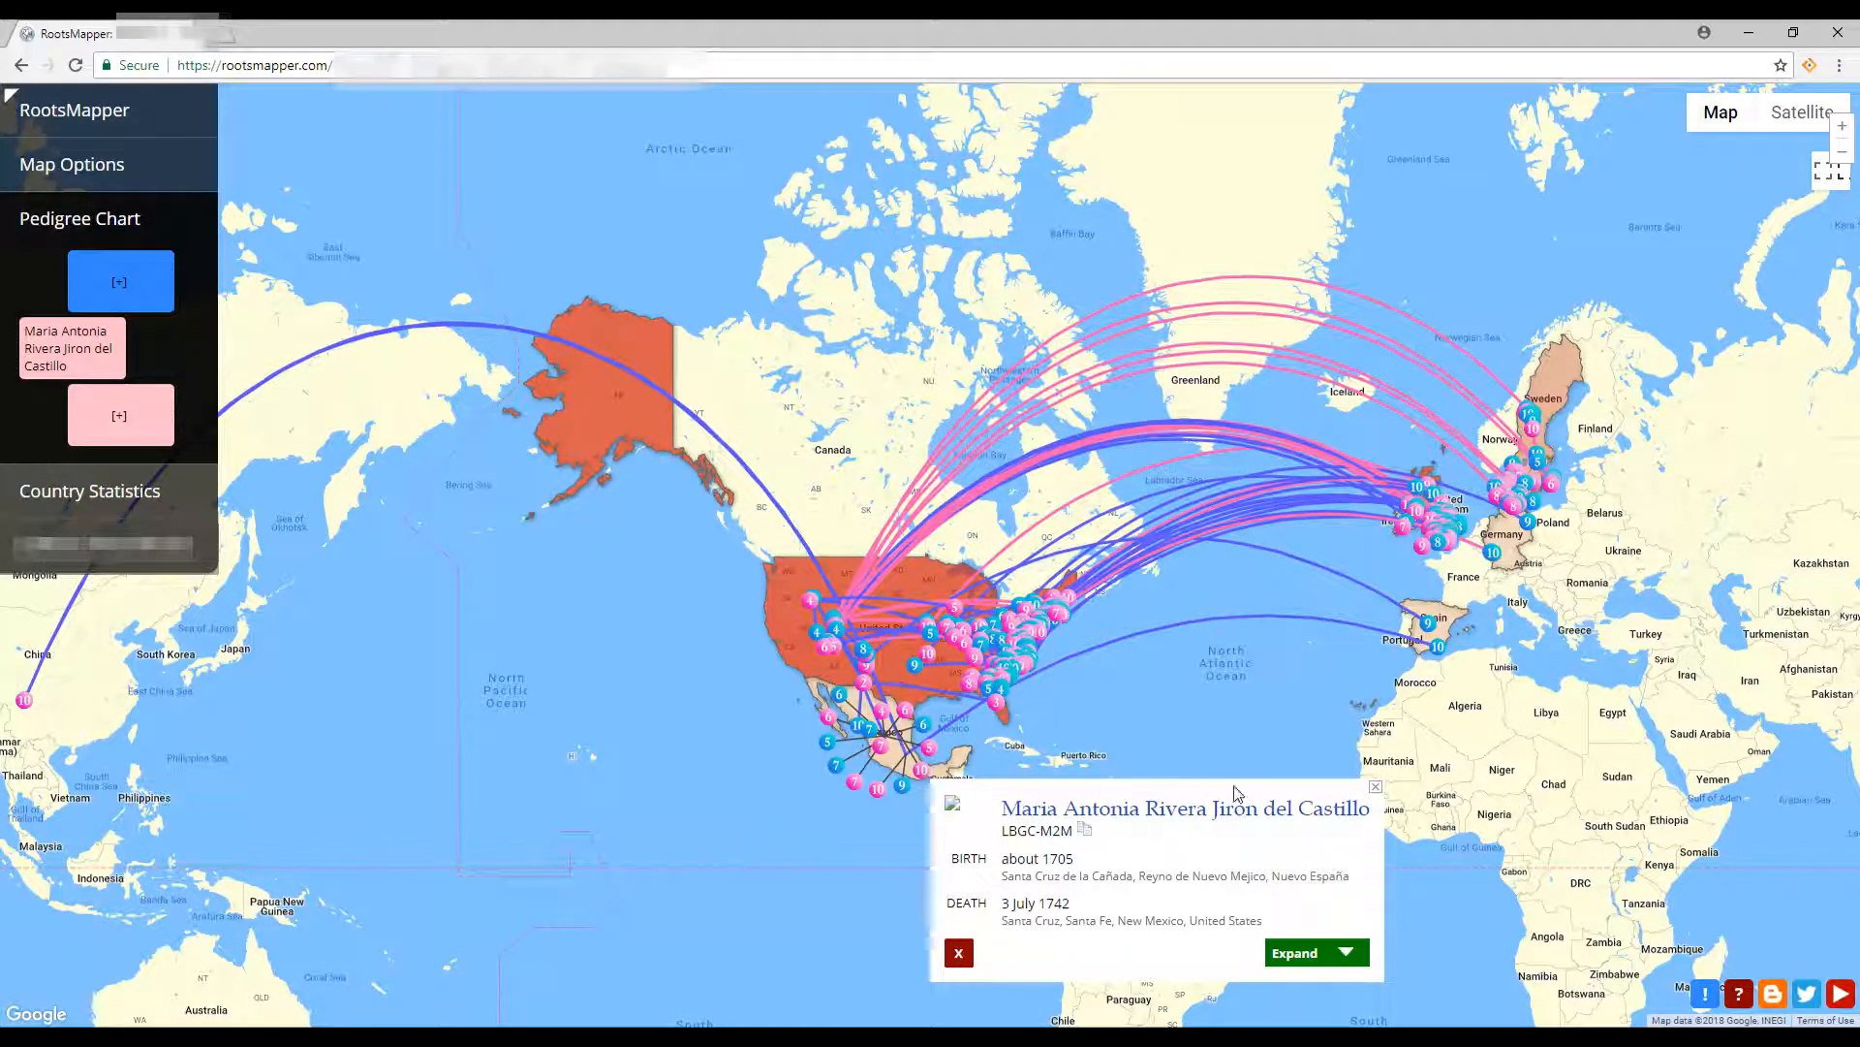
left_click(1376, 788)
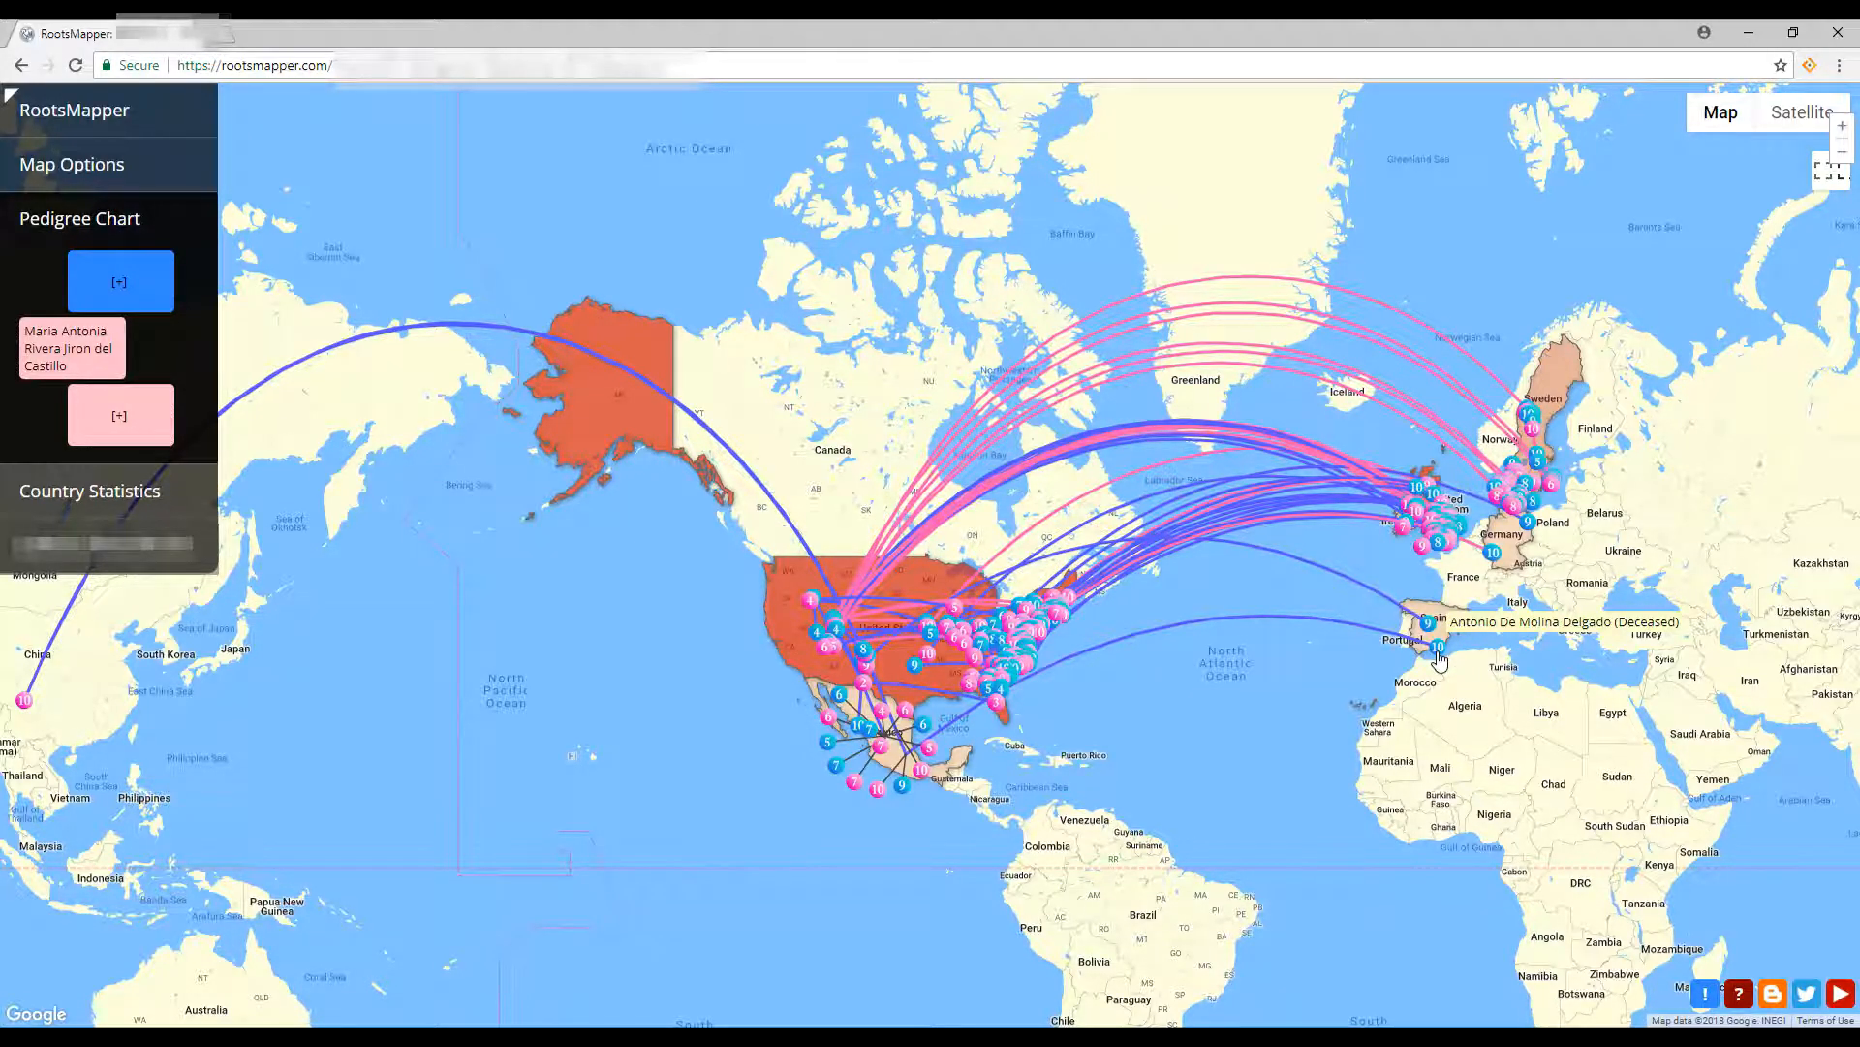
View the details of the generation-10 ancestor born in Almería, Spain, and dismiss them.
left_click(1438, 652)
left_click(1440, 655)
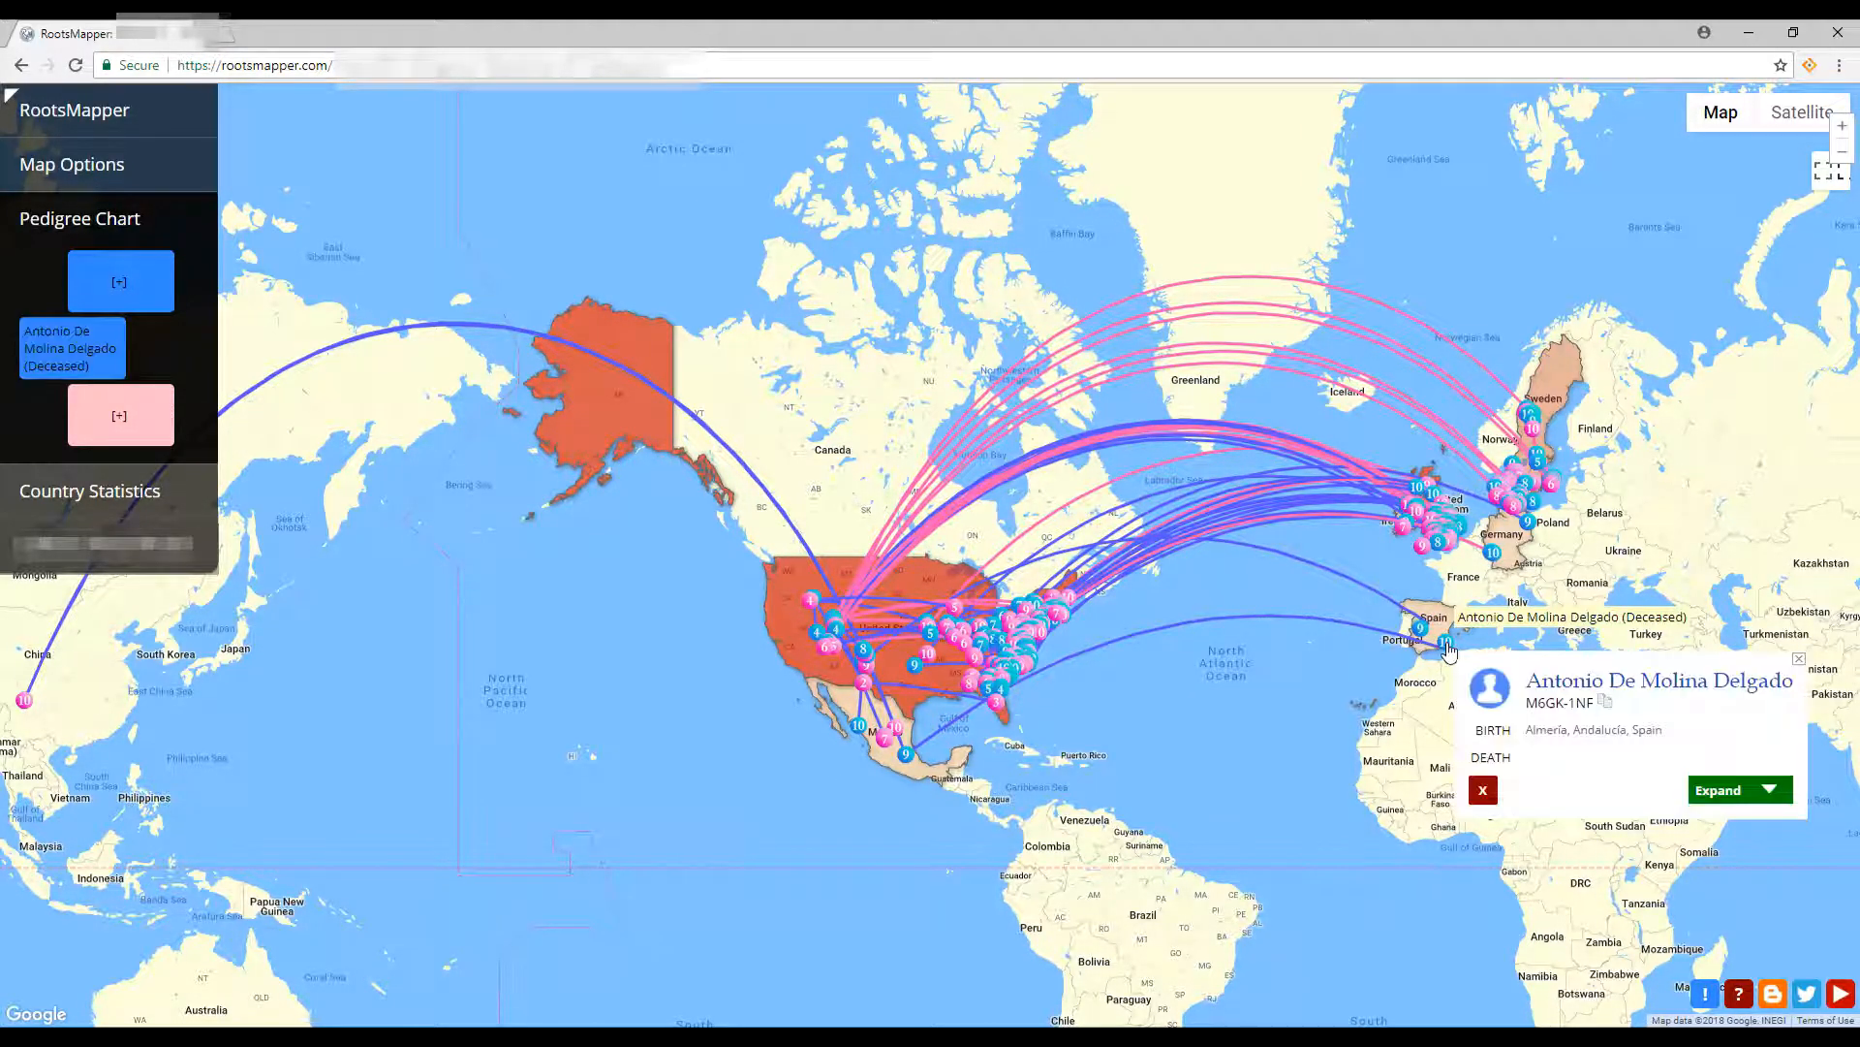
left_click(1798, 659)
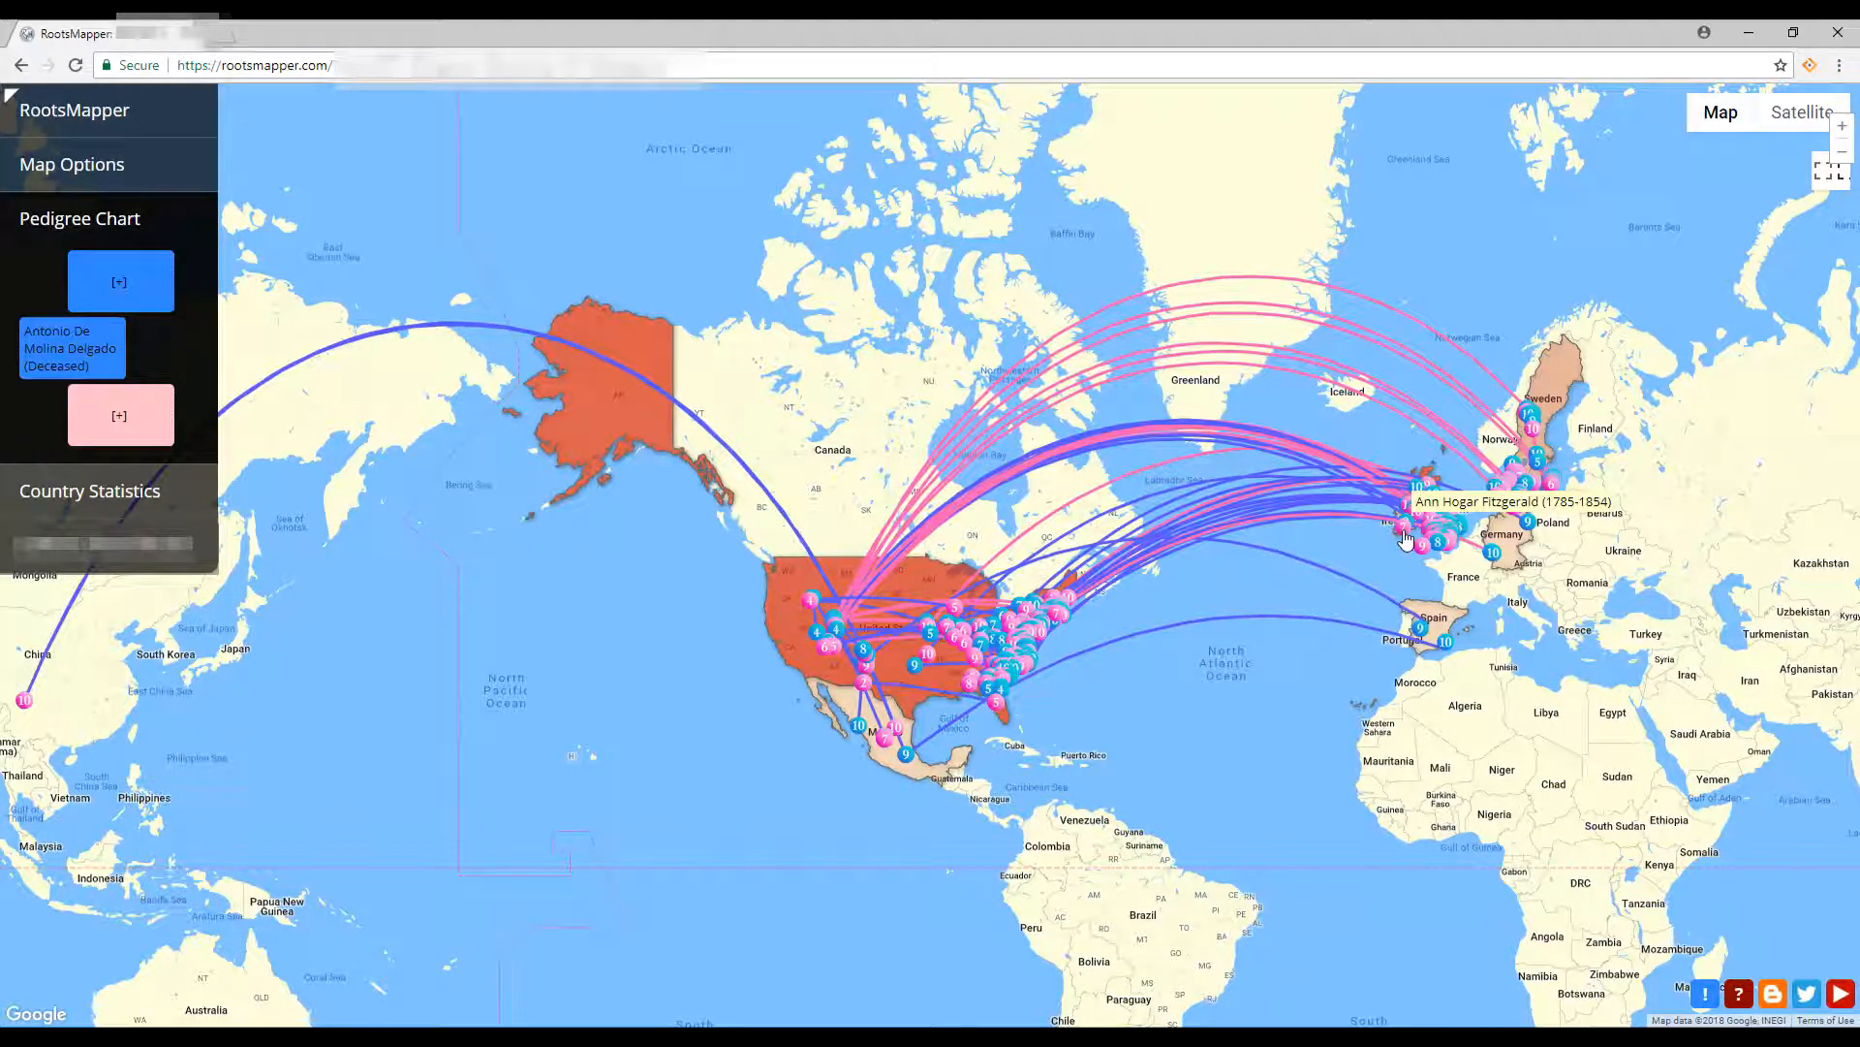
Fan out the pin cluster over Britain and Ireland, and view the details of the ancestor born in Bruff, County Limerick.
left_click(1406, 538)
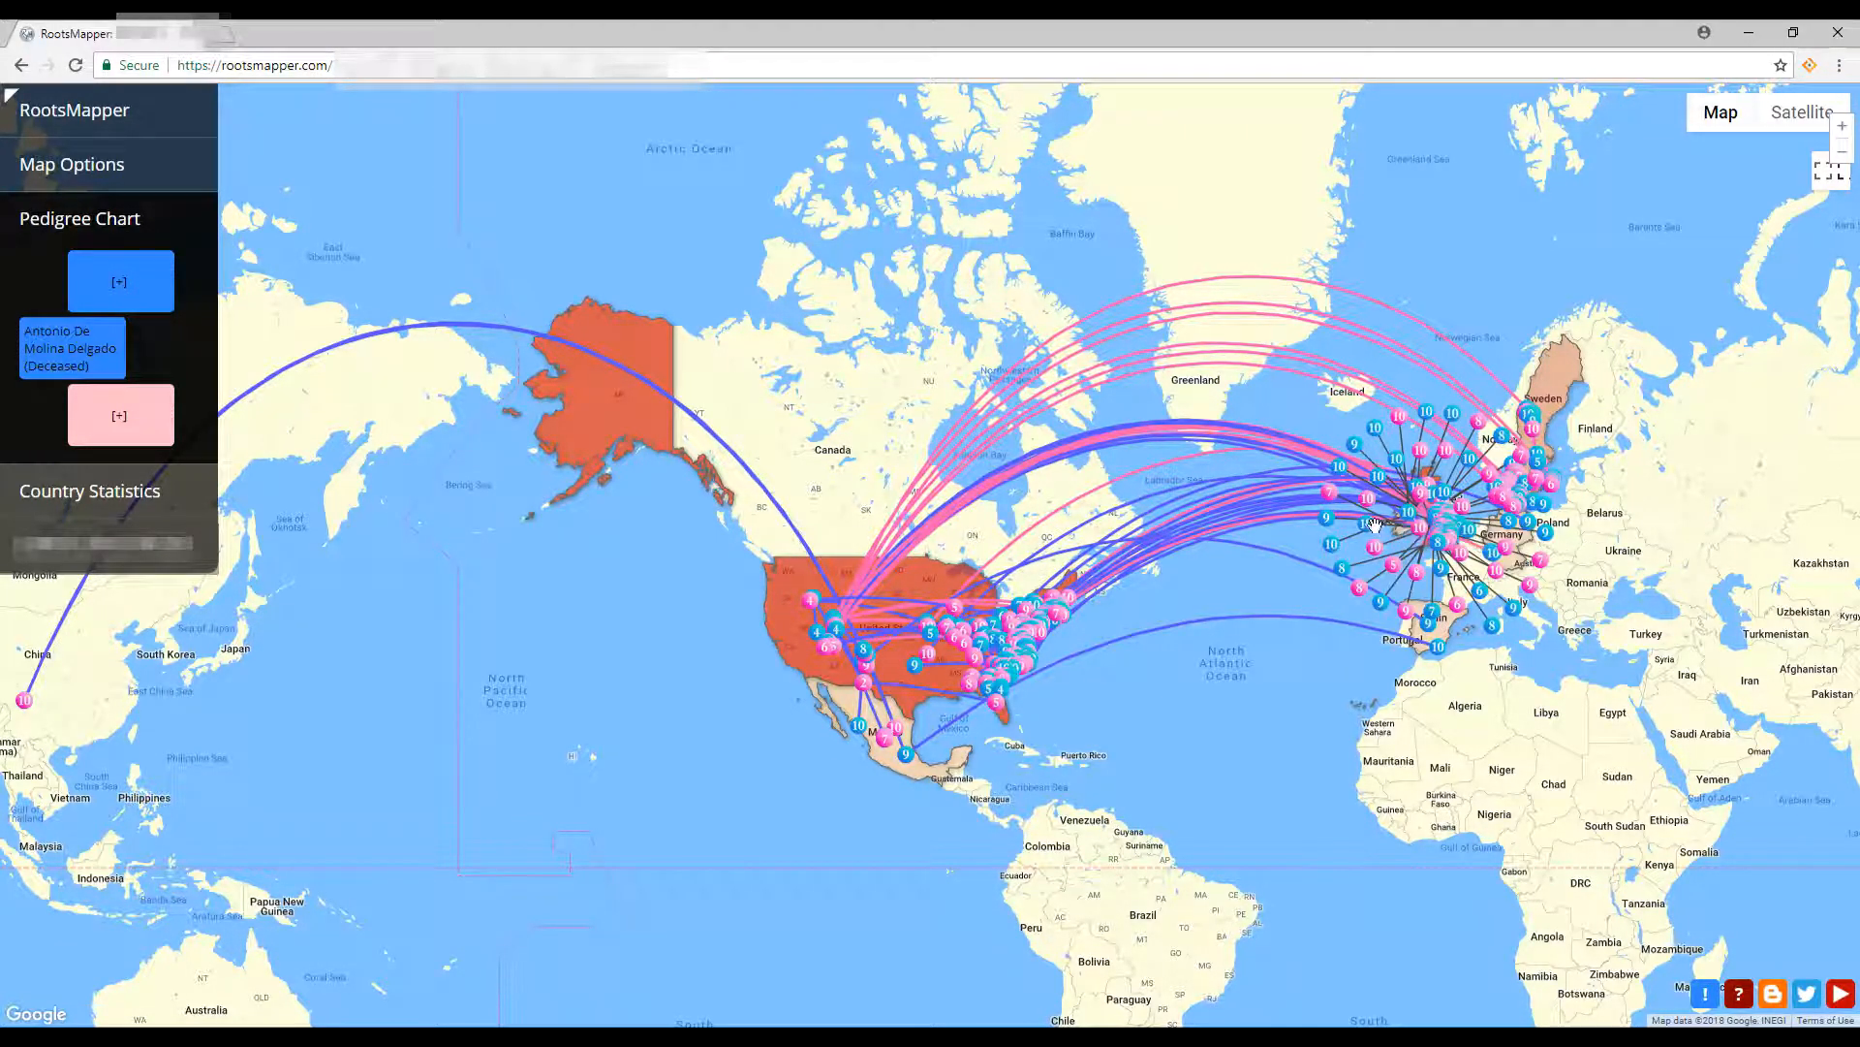
left_click(1330, 497)
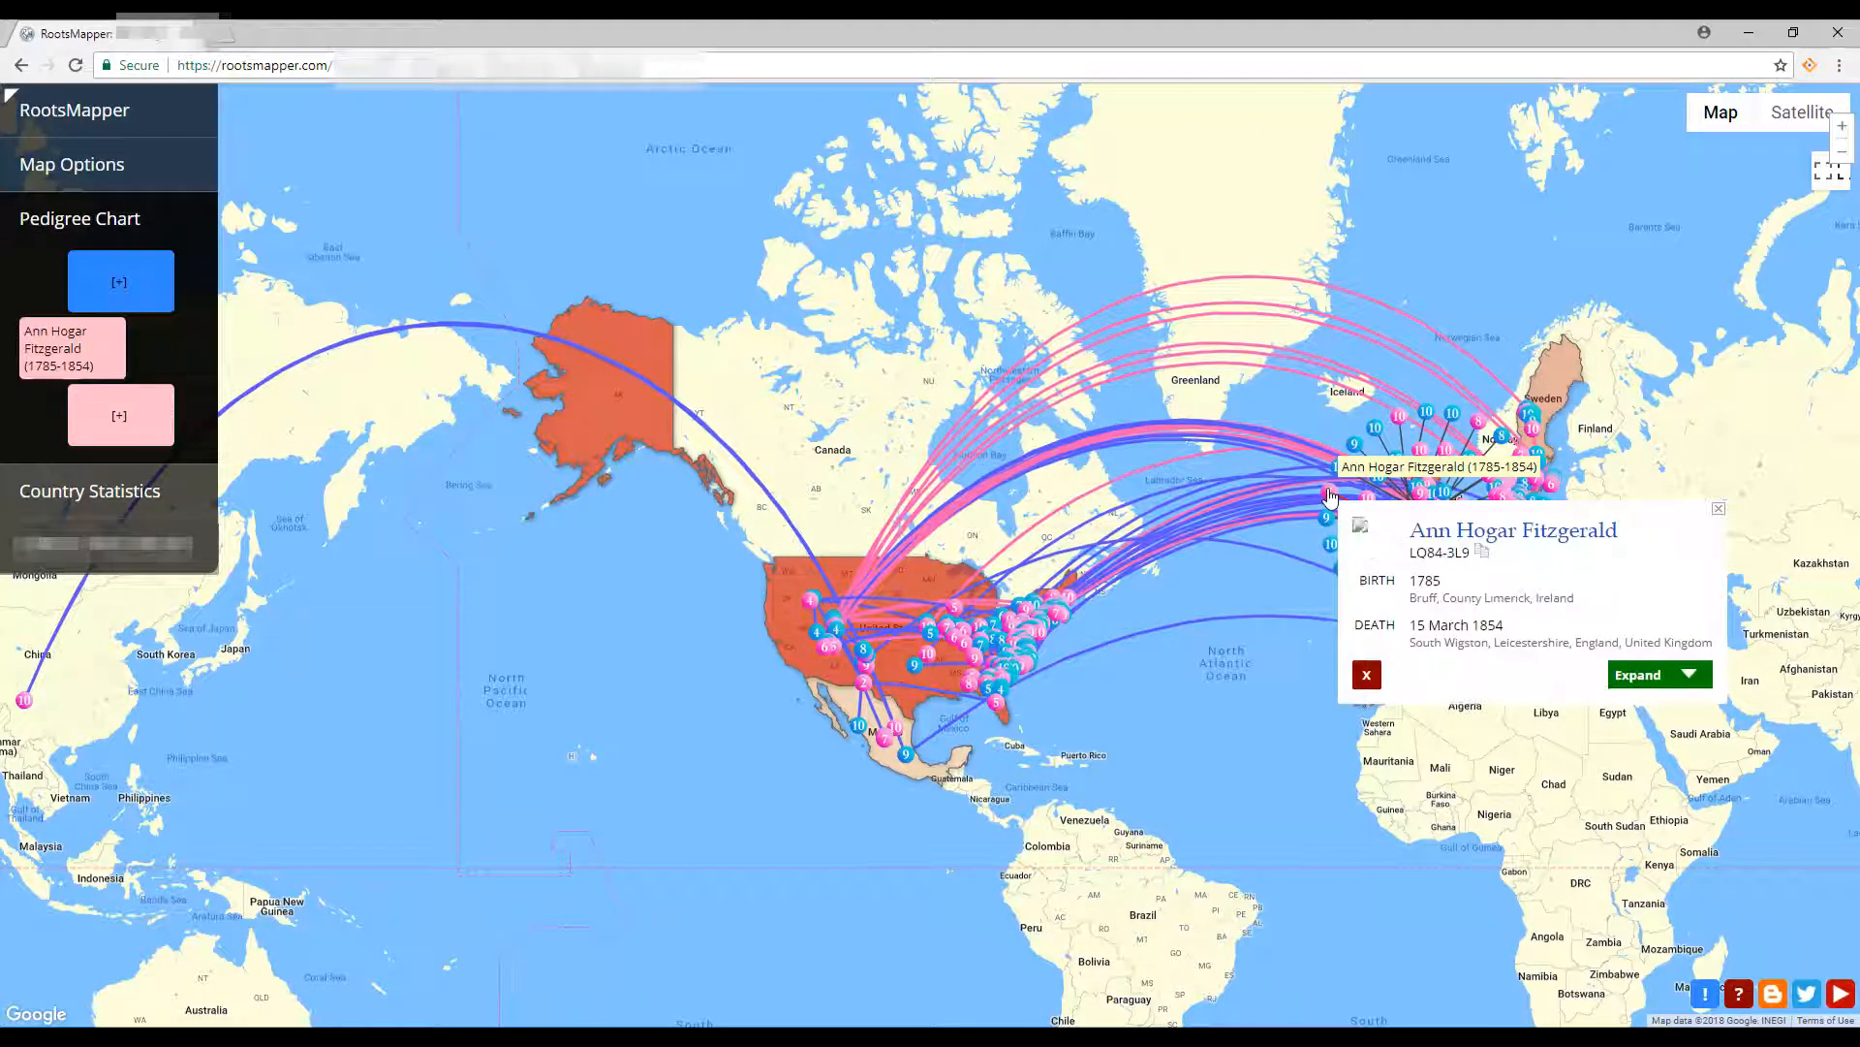
left_click(1329, 493)
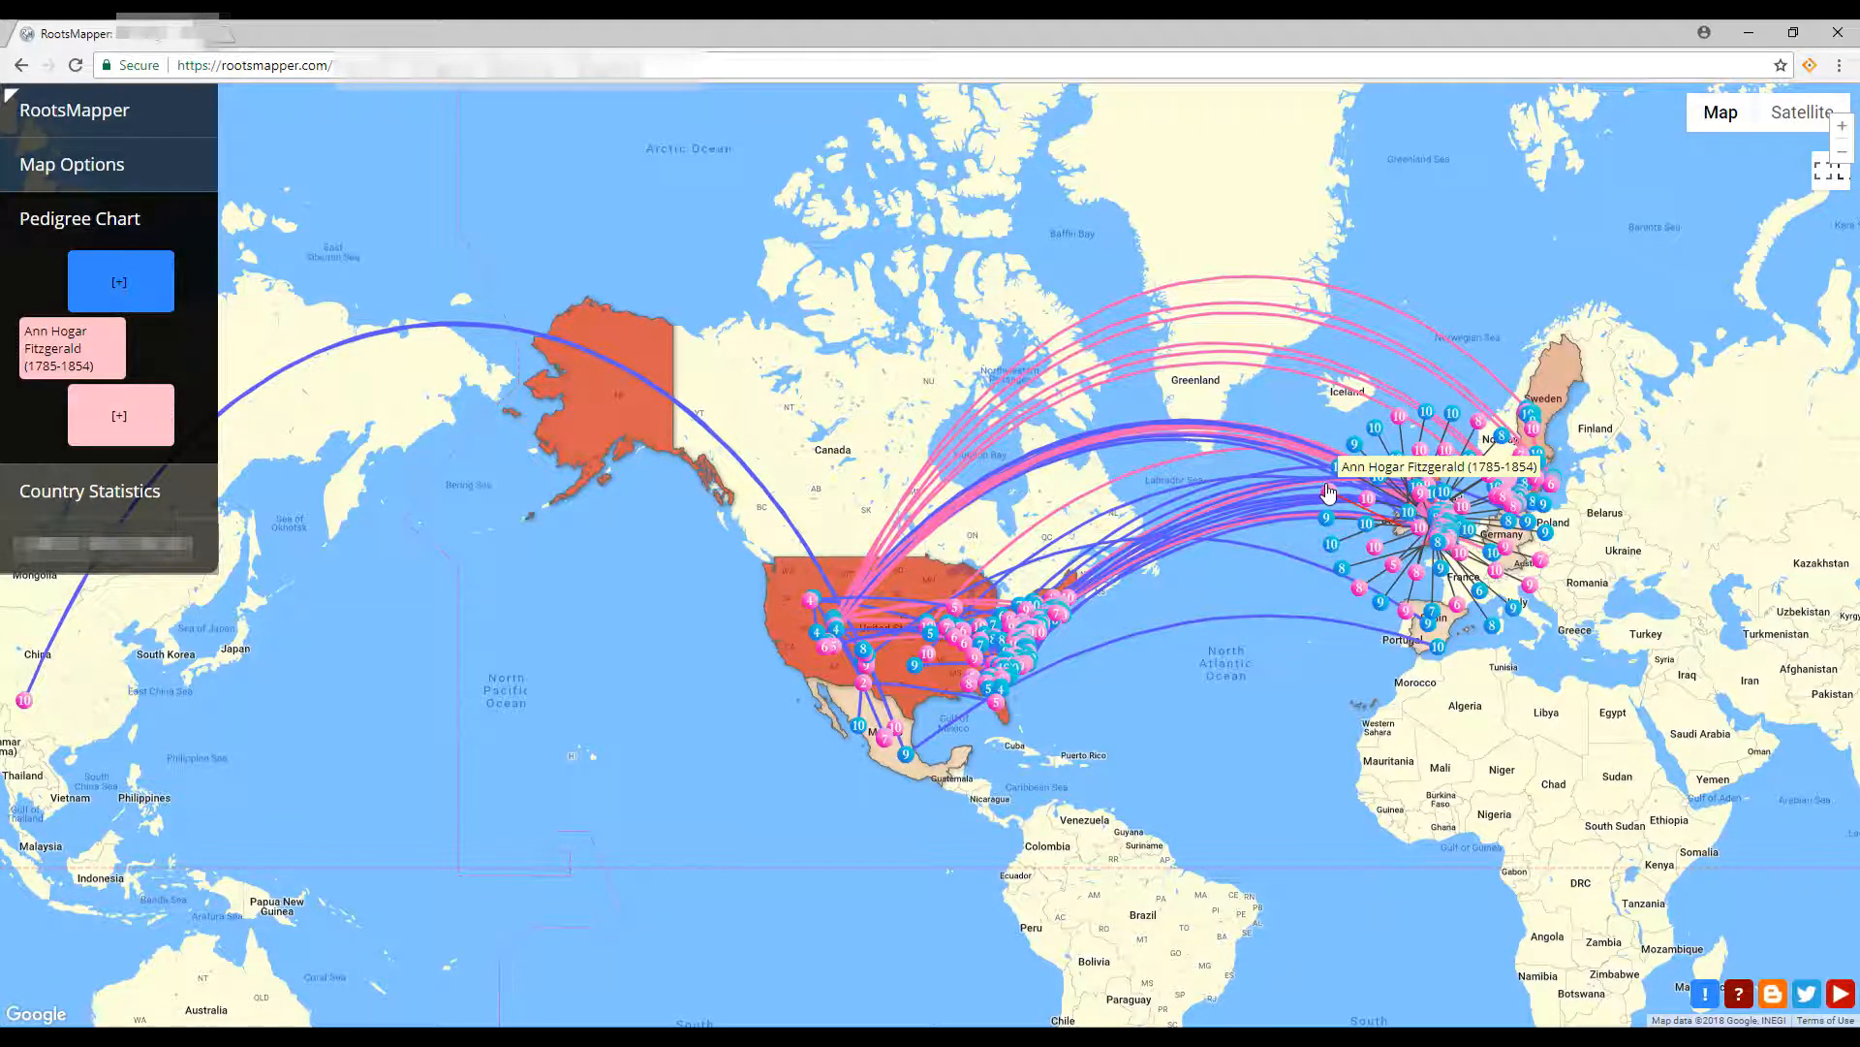
View the details of the ancestors born in Denbigh, Wales, and Kea, Cornwall, and dismiss them.
left_click(1442, 579)
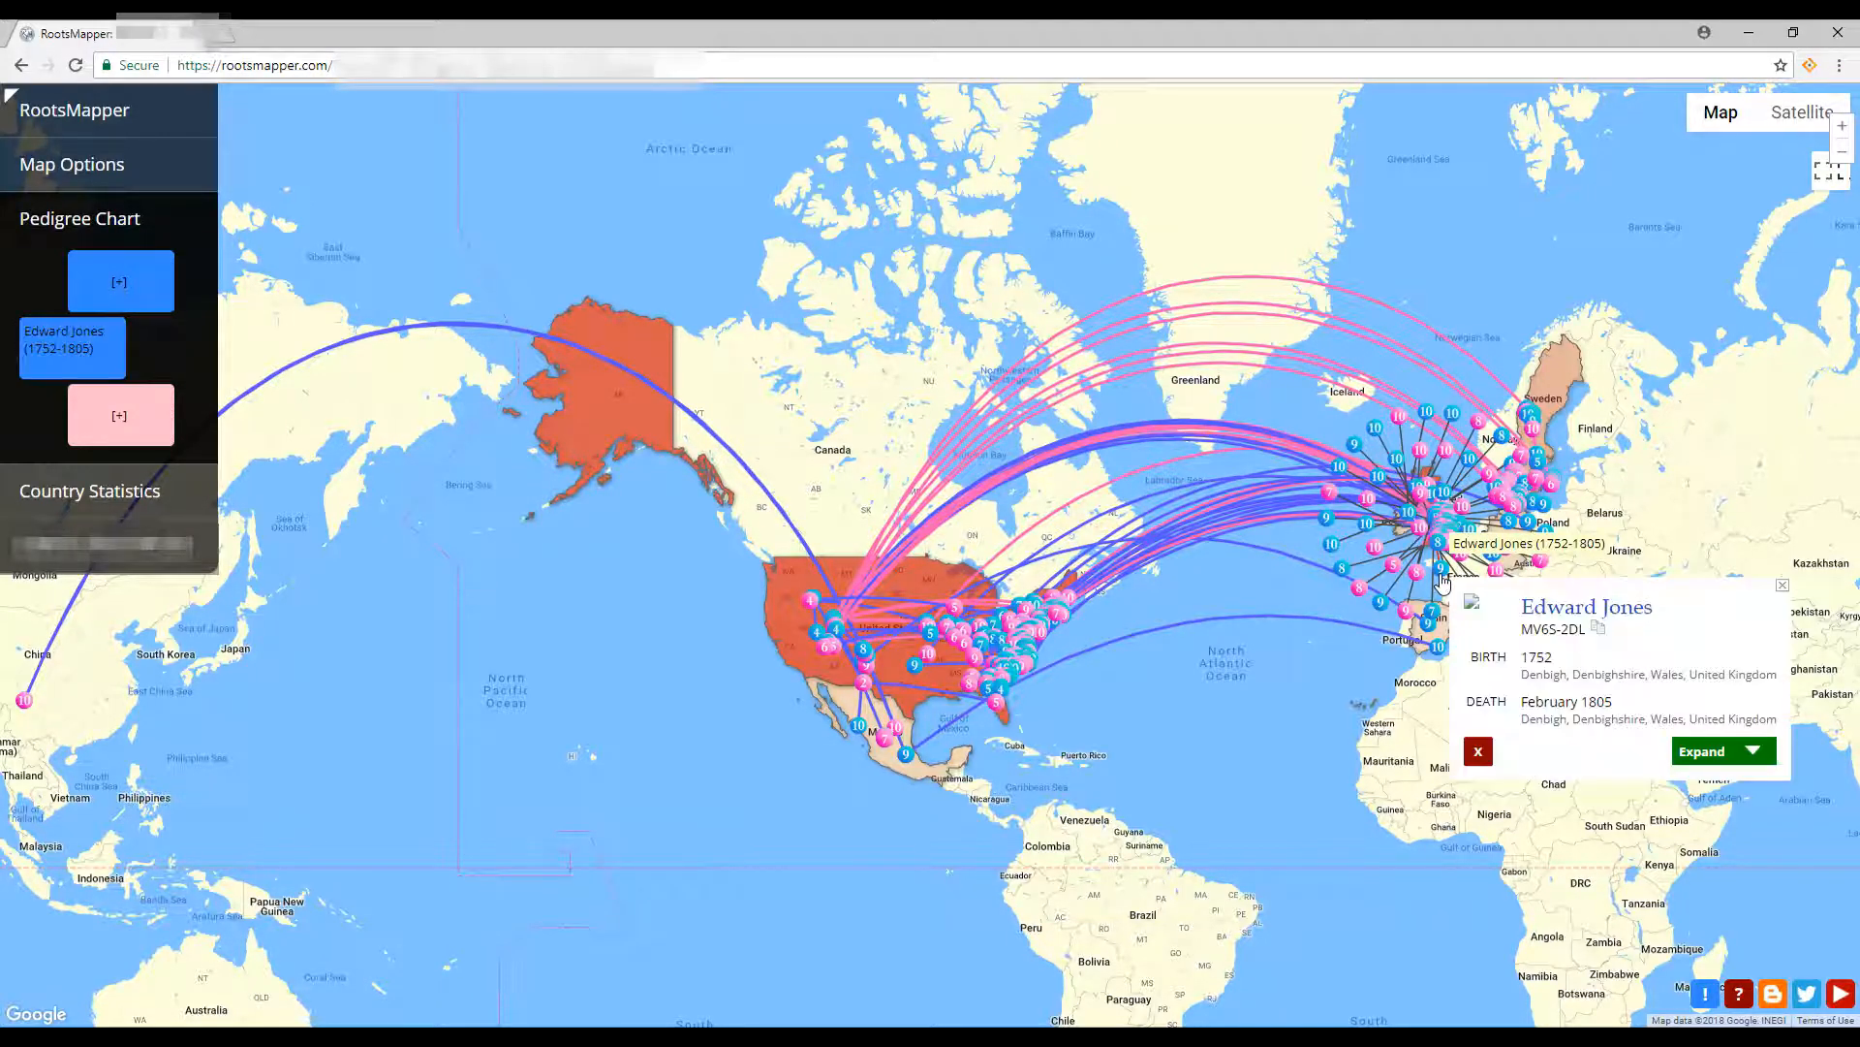
left_click(1367, 594)
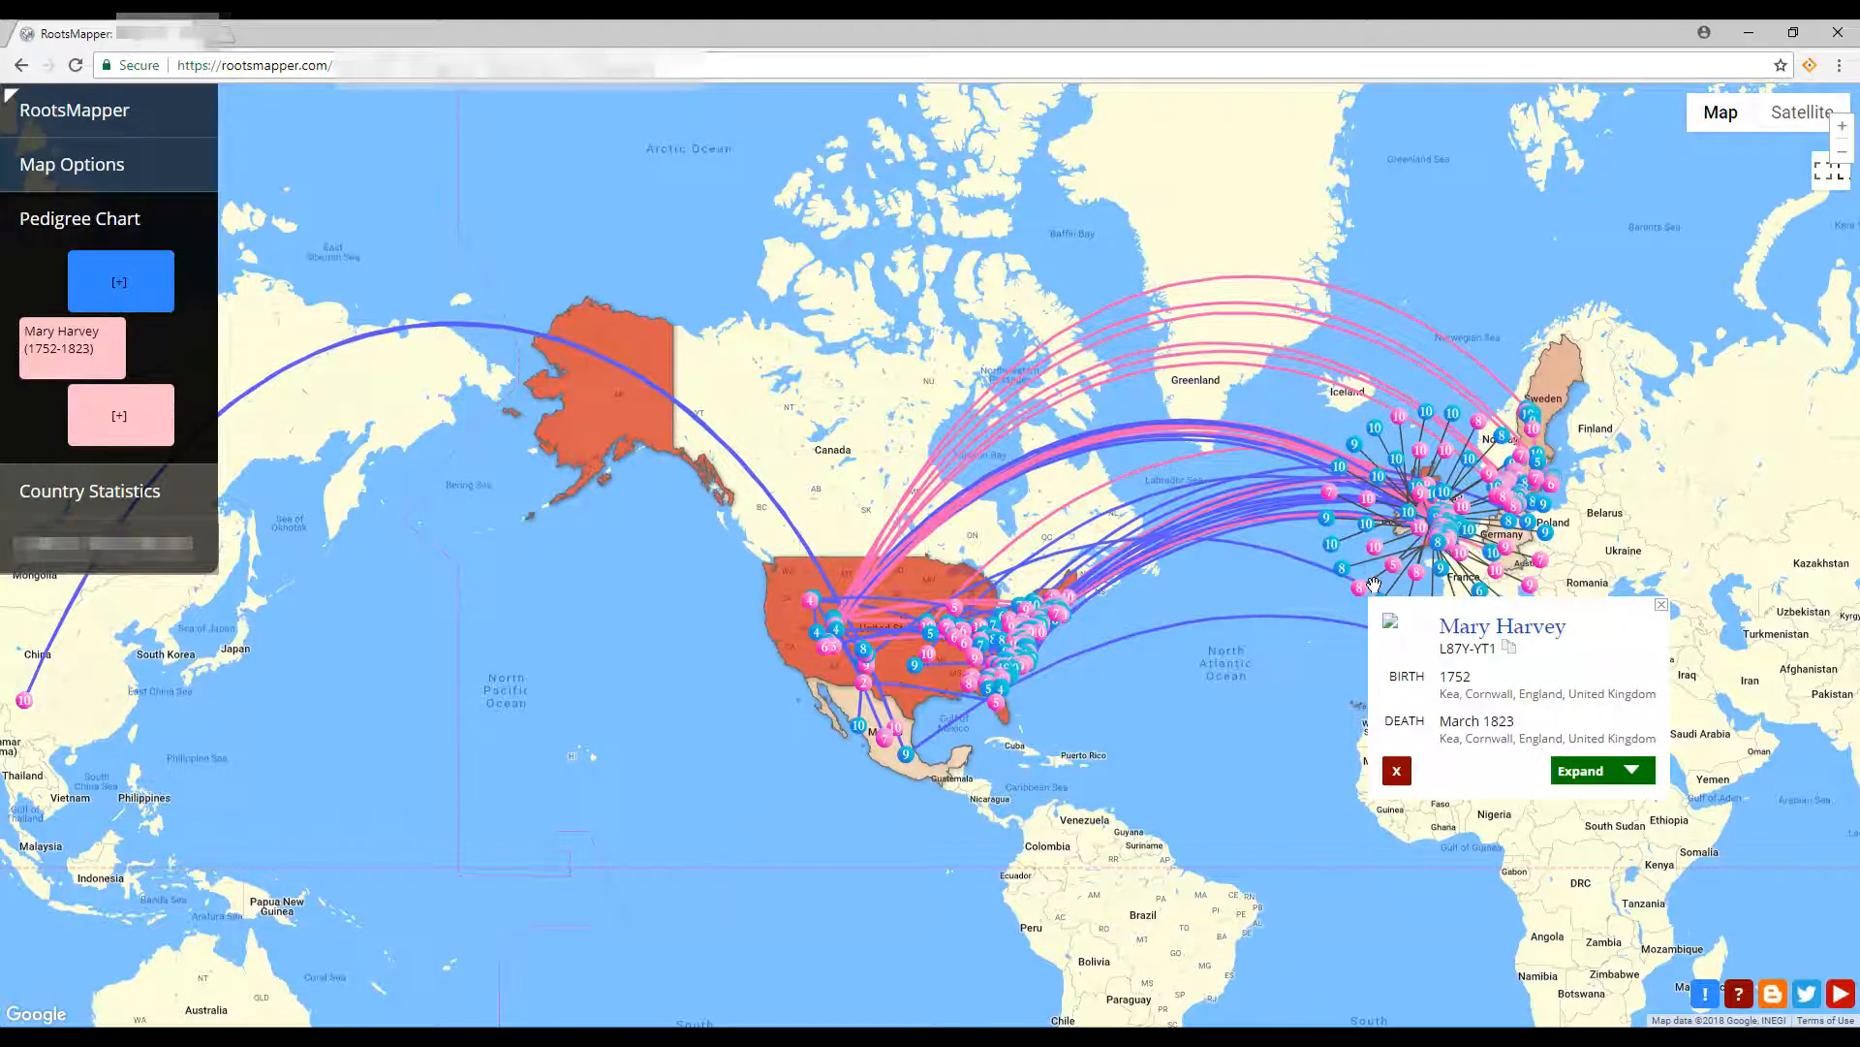
left_click(1663, 611)
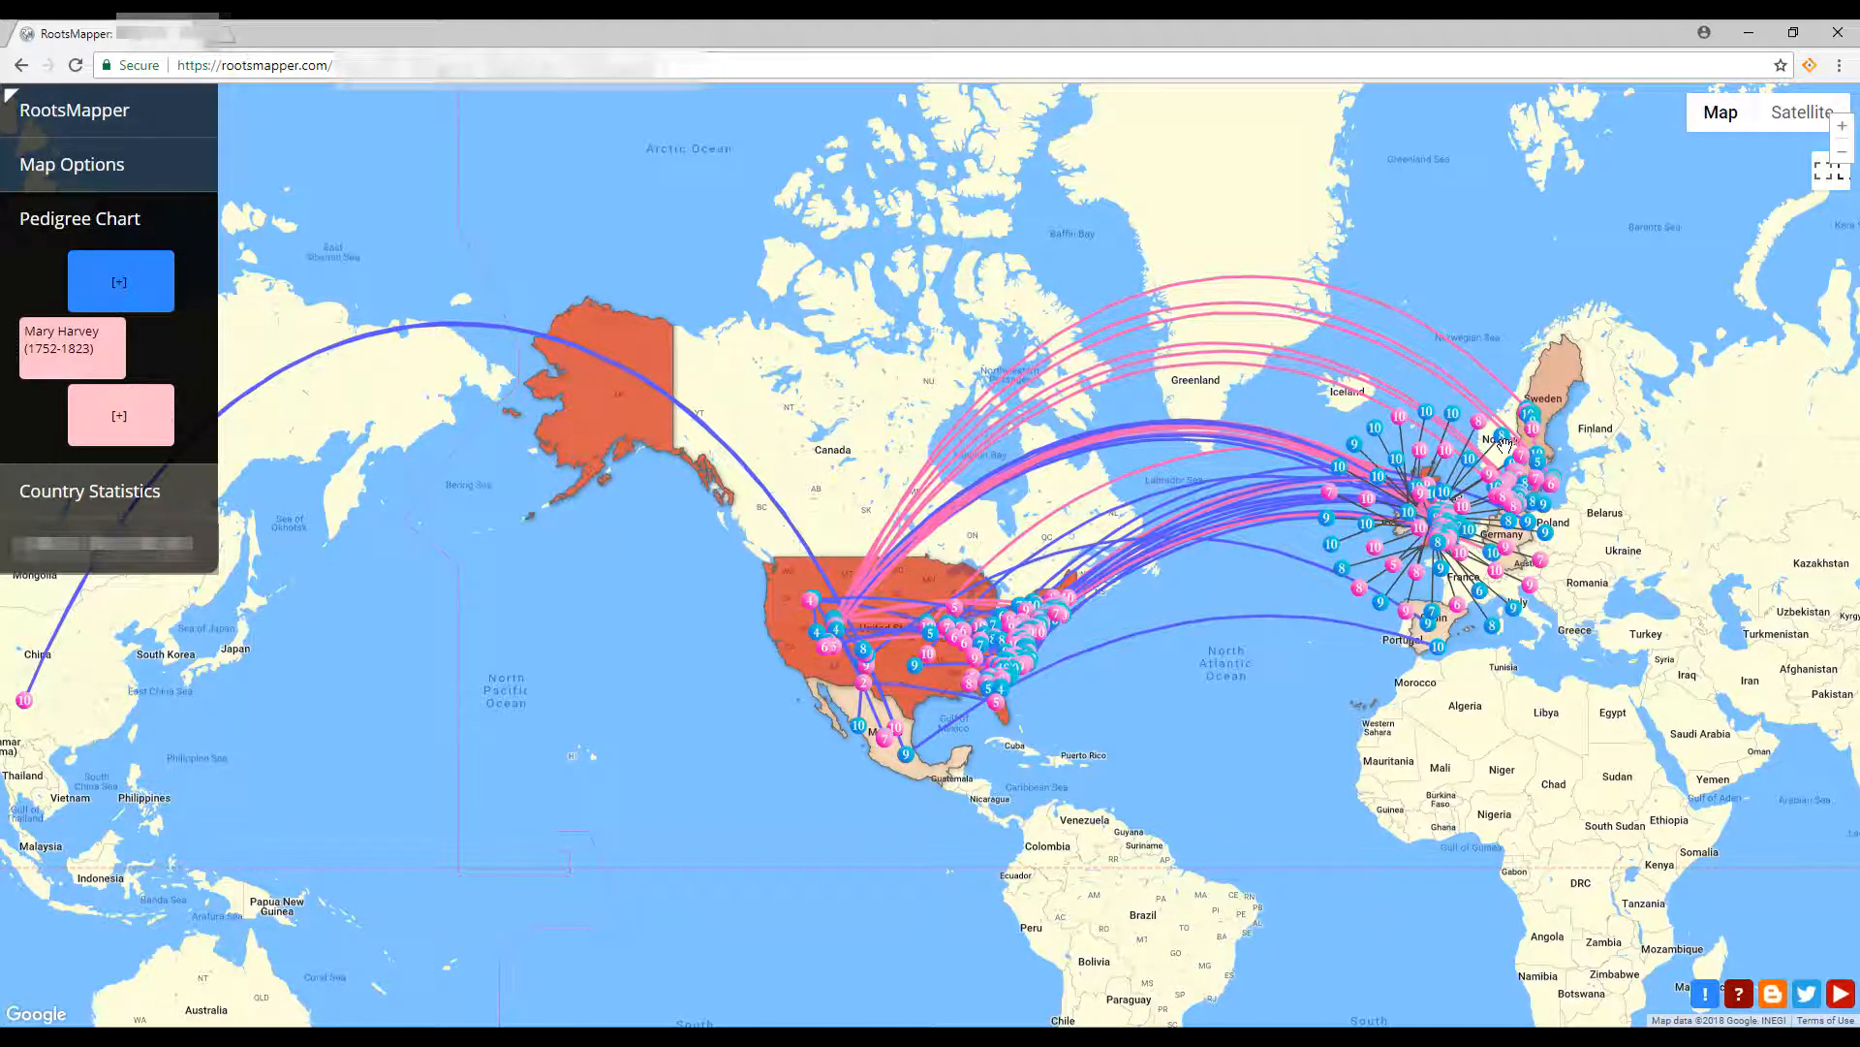
View the details of the ancestor born in Pennington, Lancashire, in 1819, and of her mother through the pedigree chart.
left_click(1517, 469)
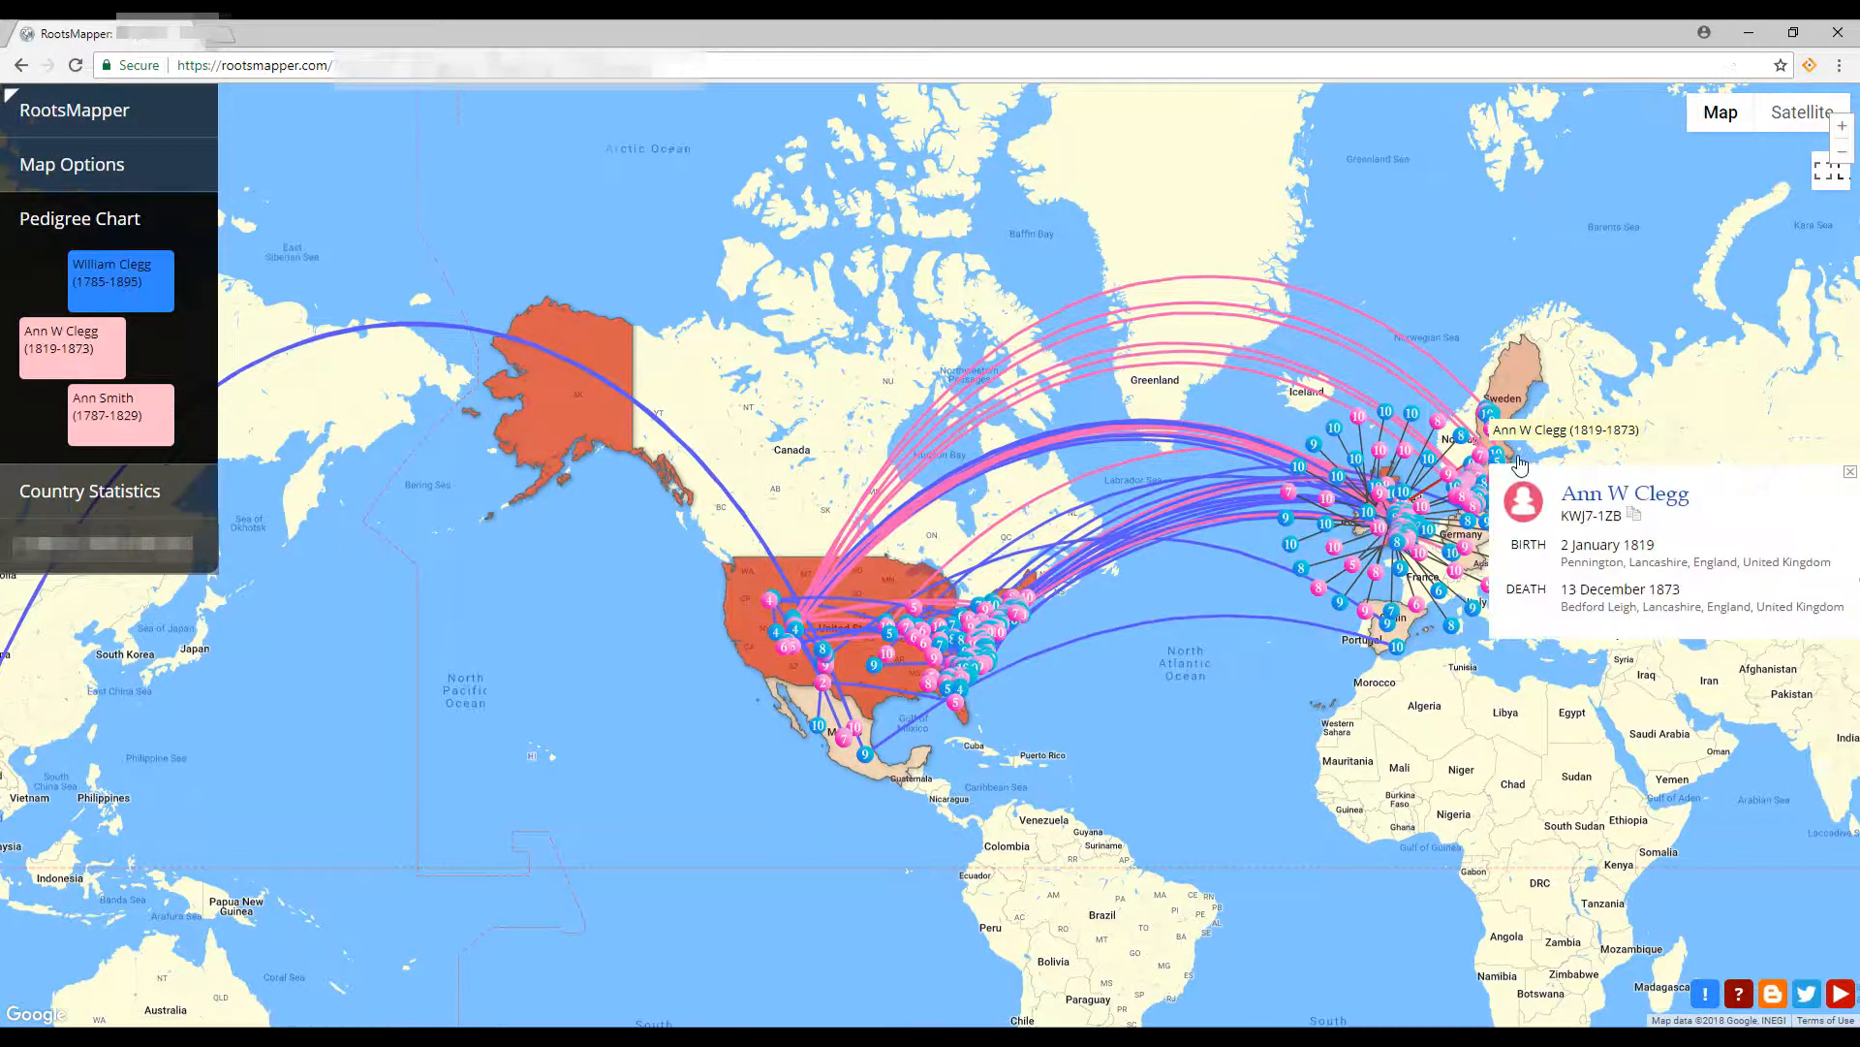
left_click(1850, 472)
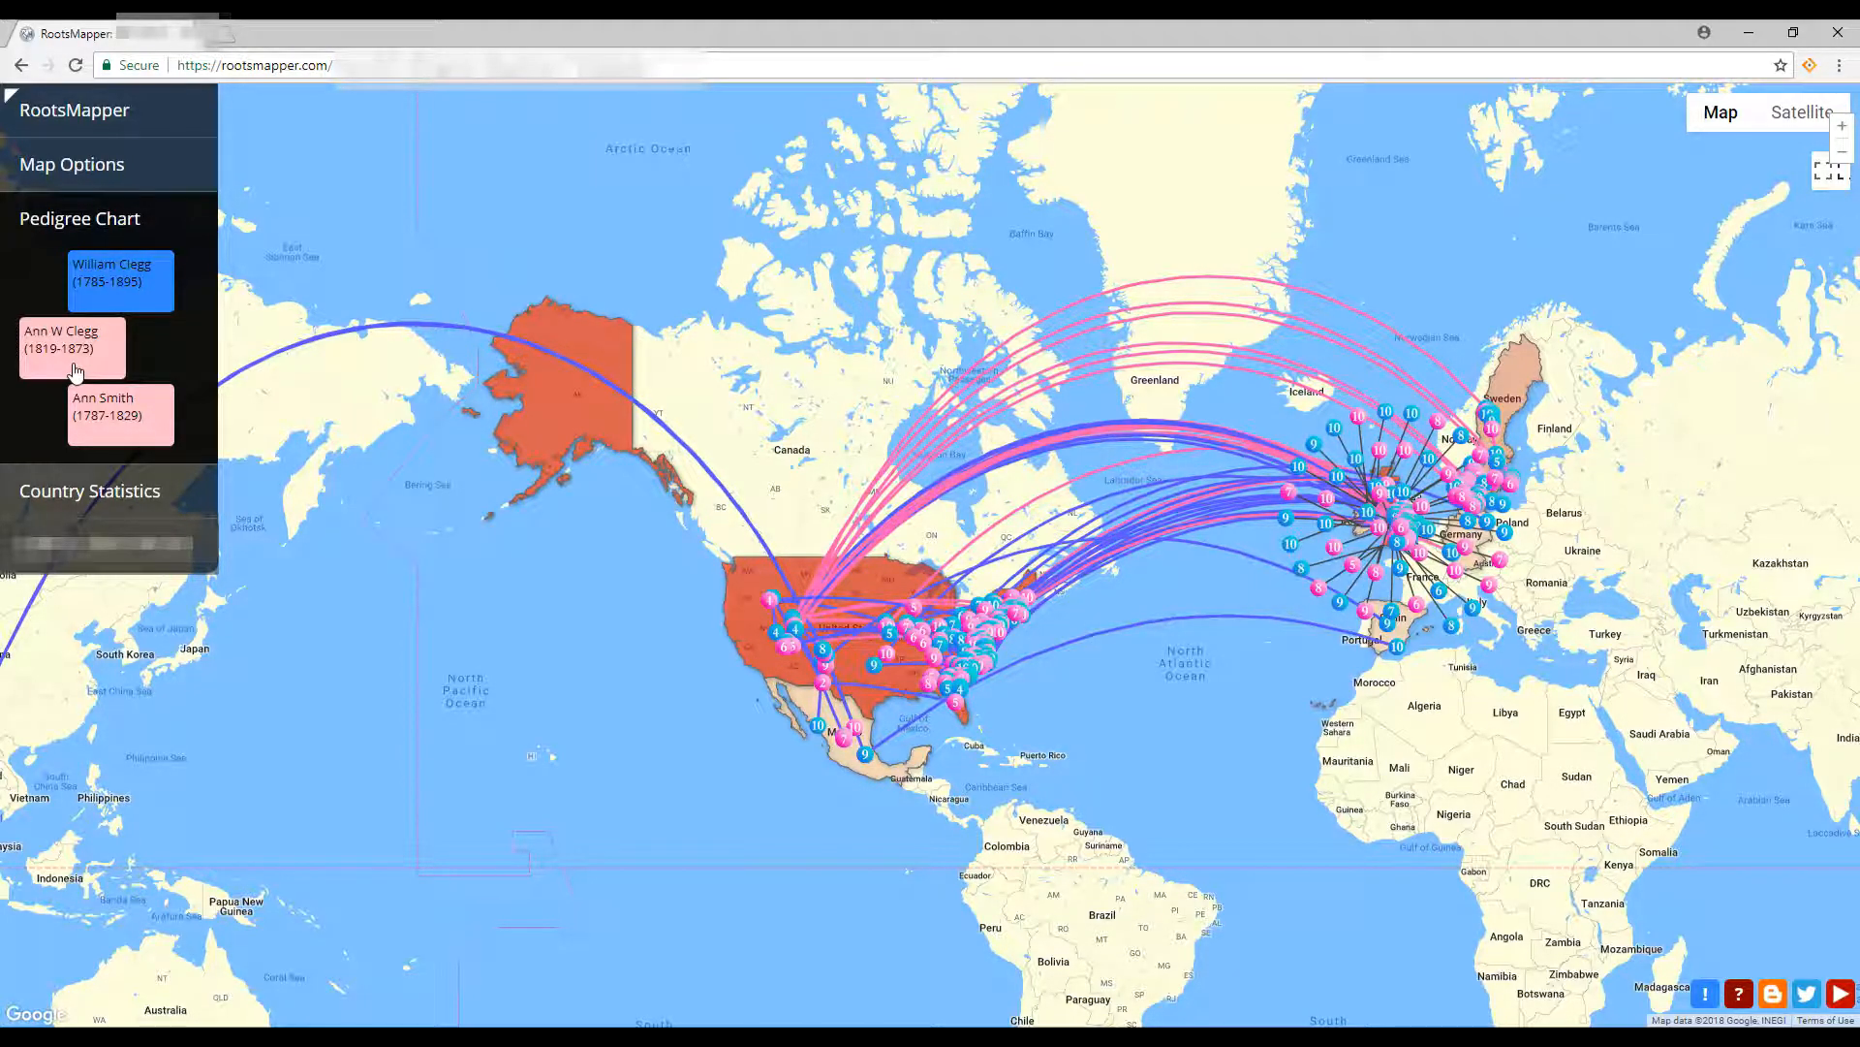
left_click(131, 409)
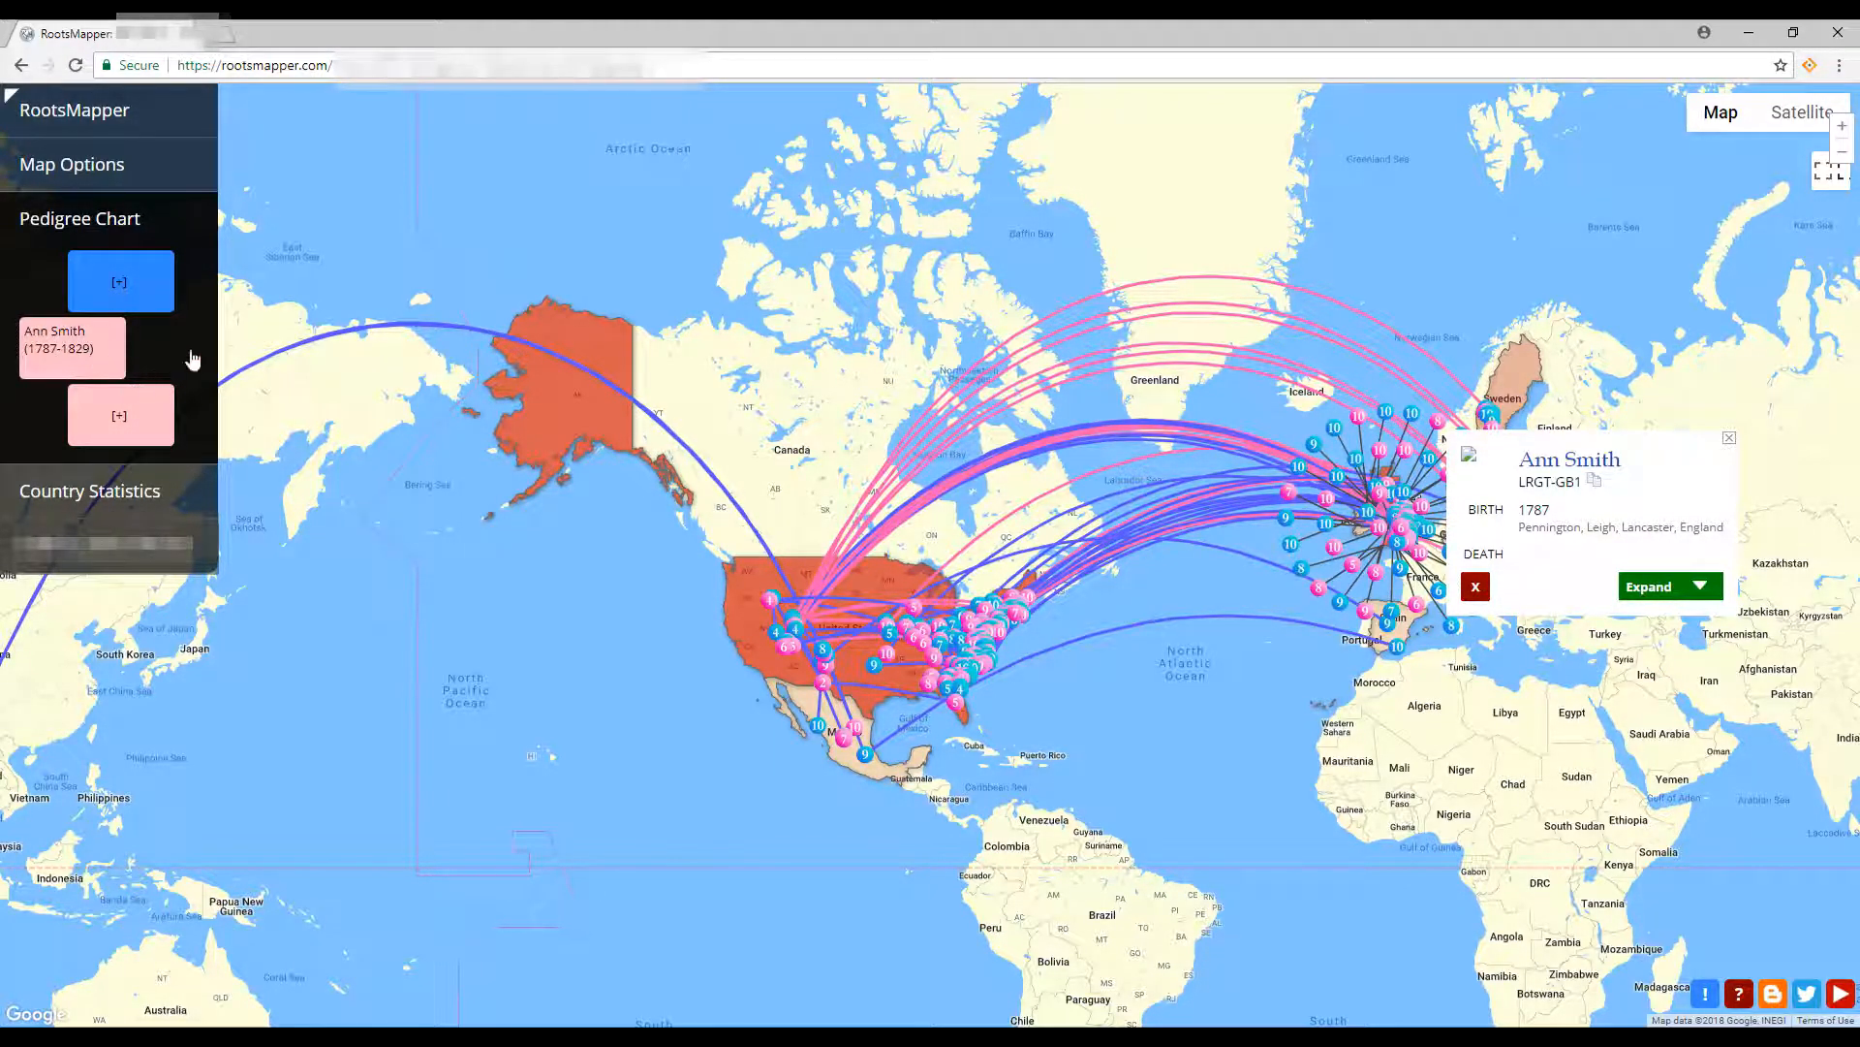
left_click(1728, 437)
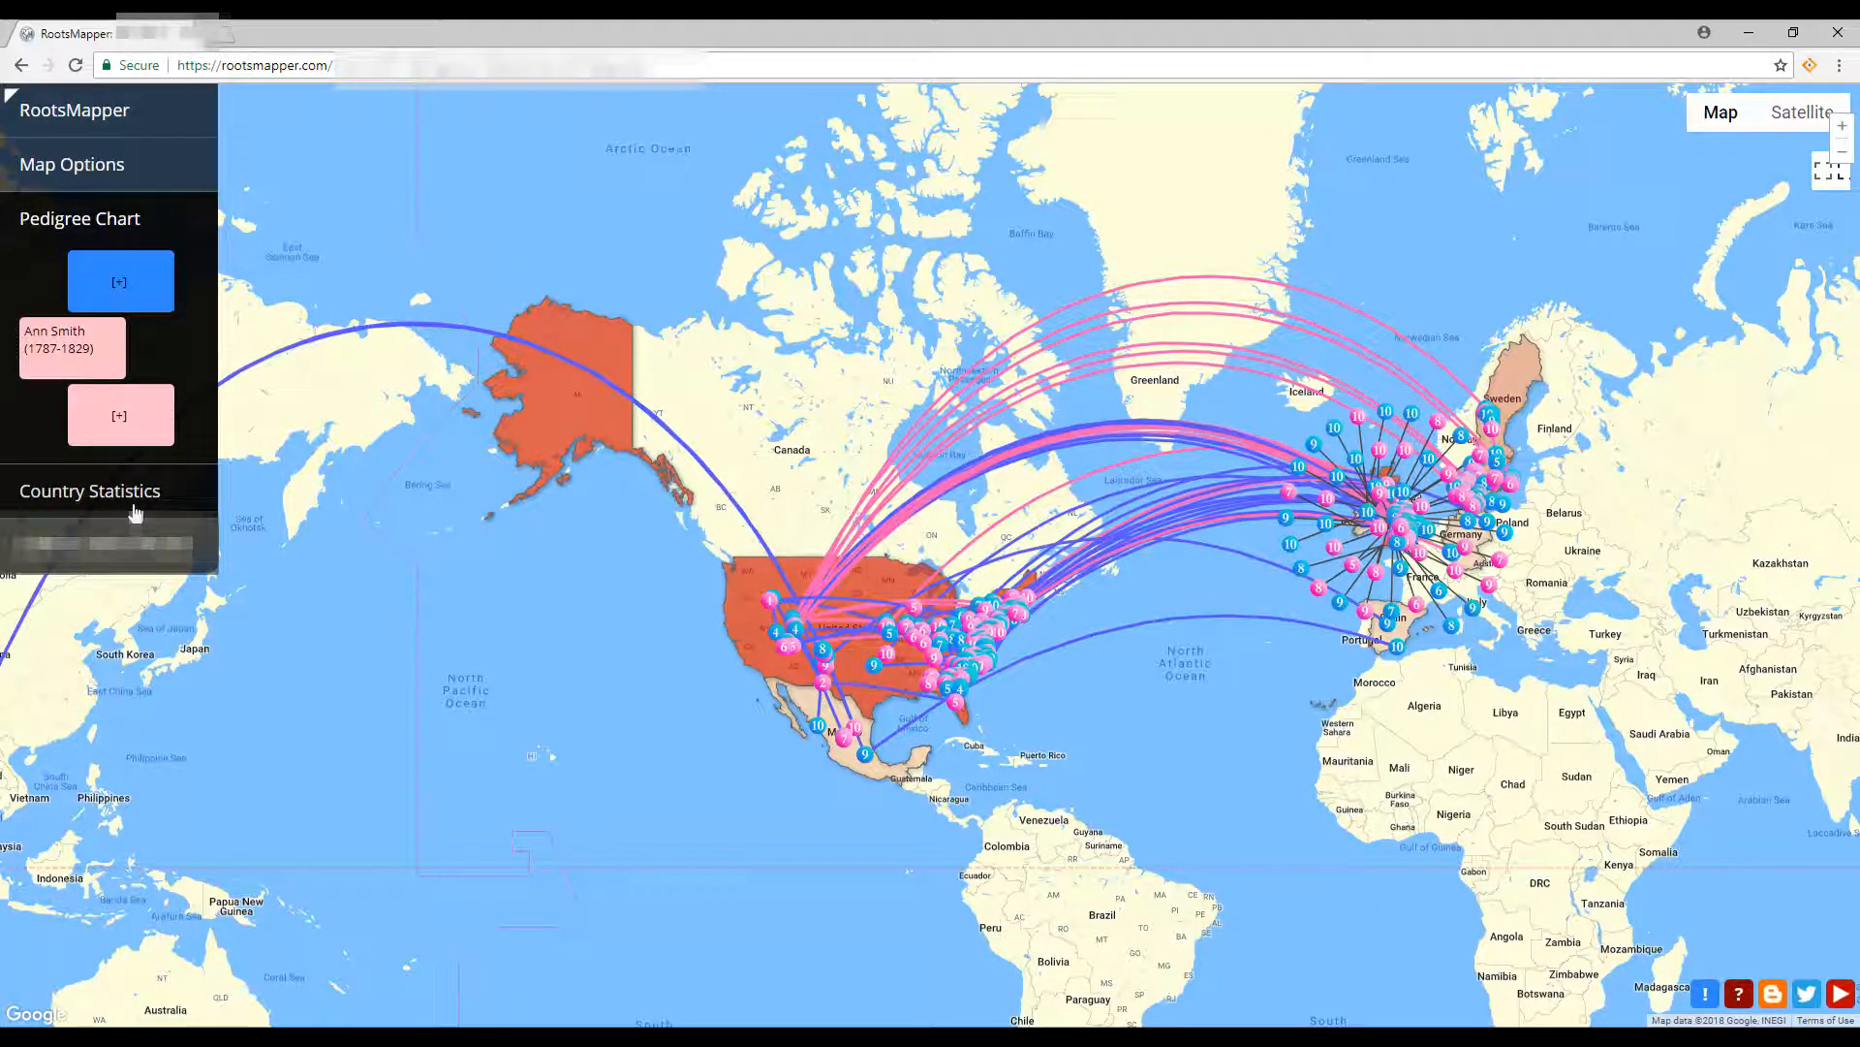
Review the number of ancestors per country in the country statistics.
left_click(64, 510)
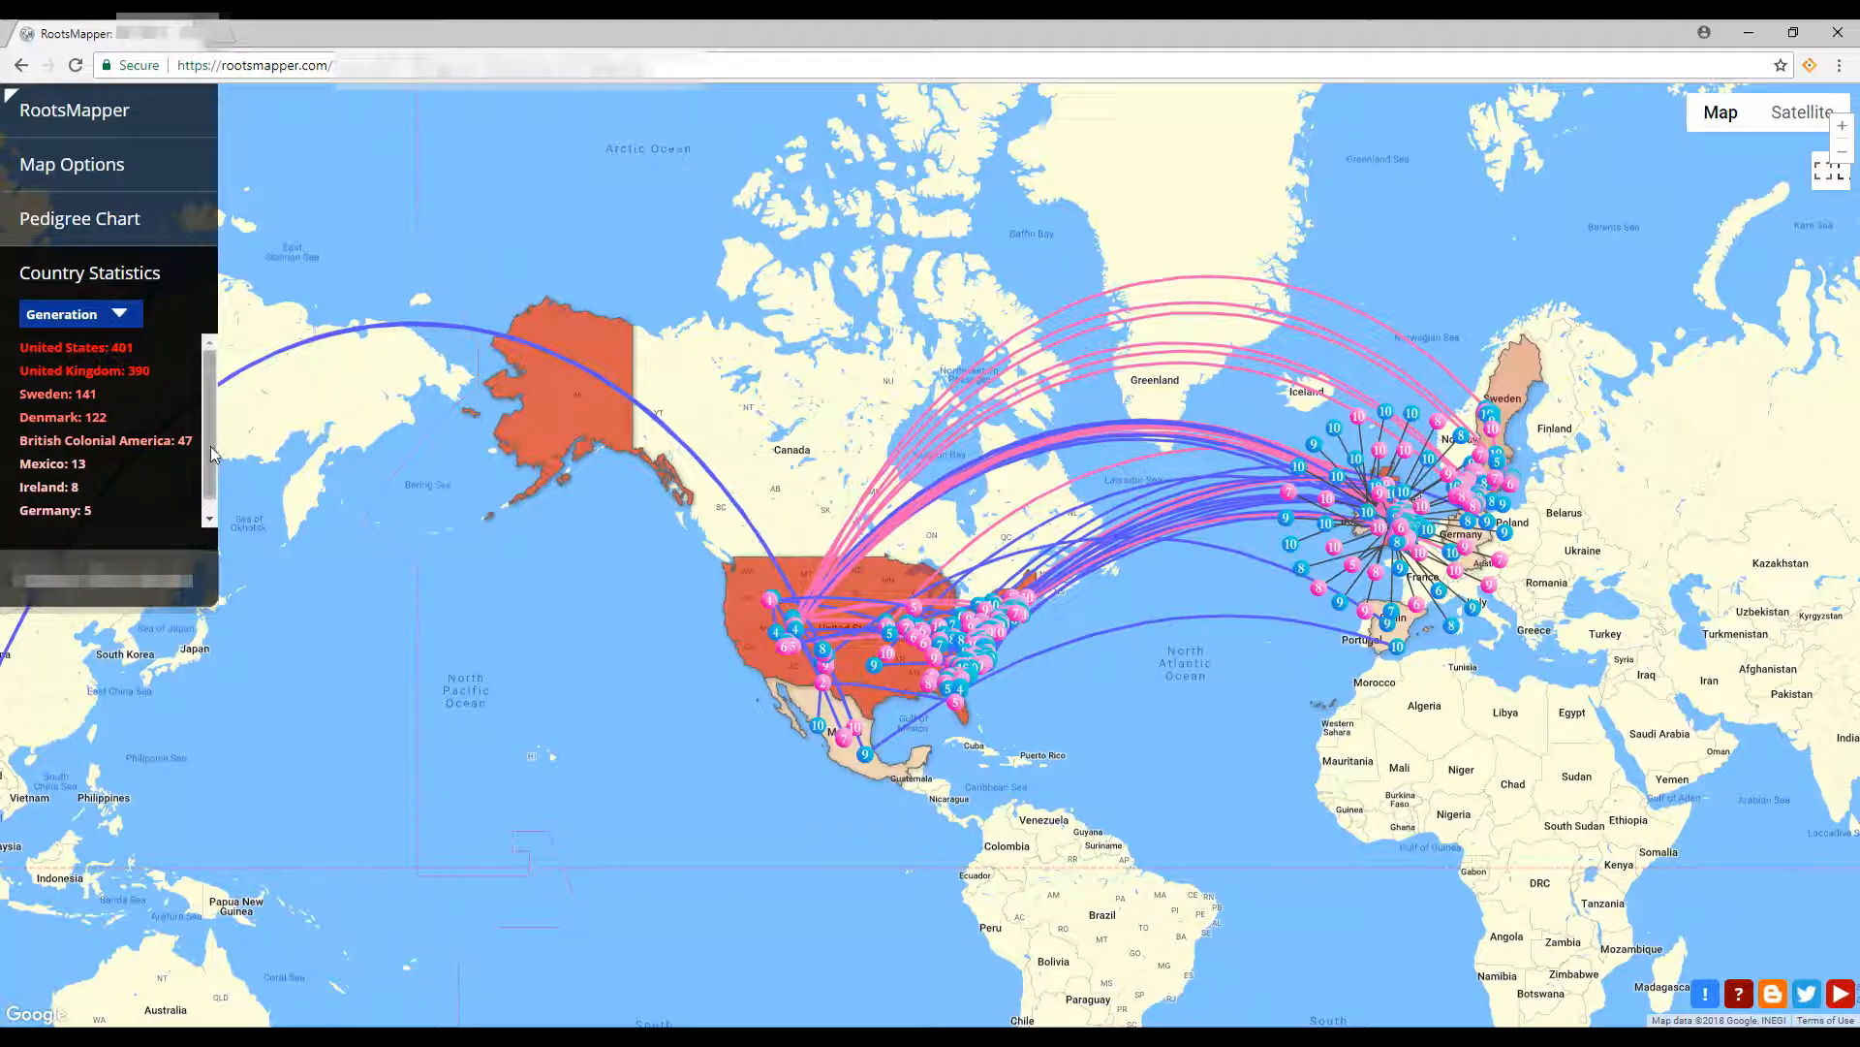
scroll(212, 445, "down", 1)
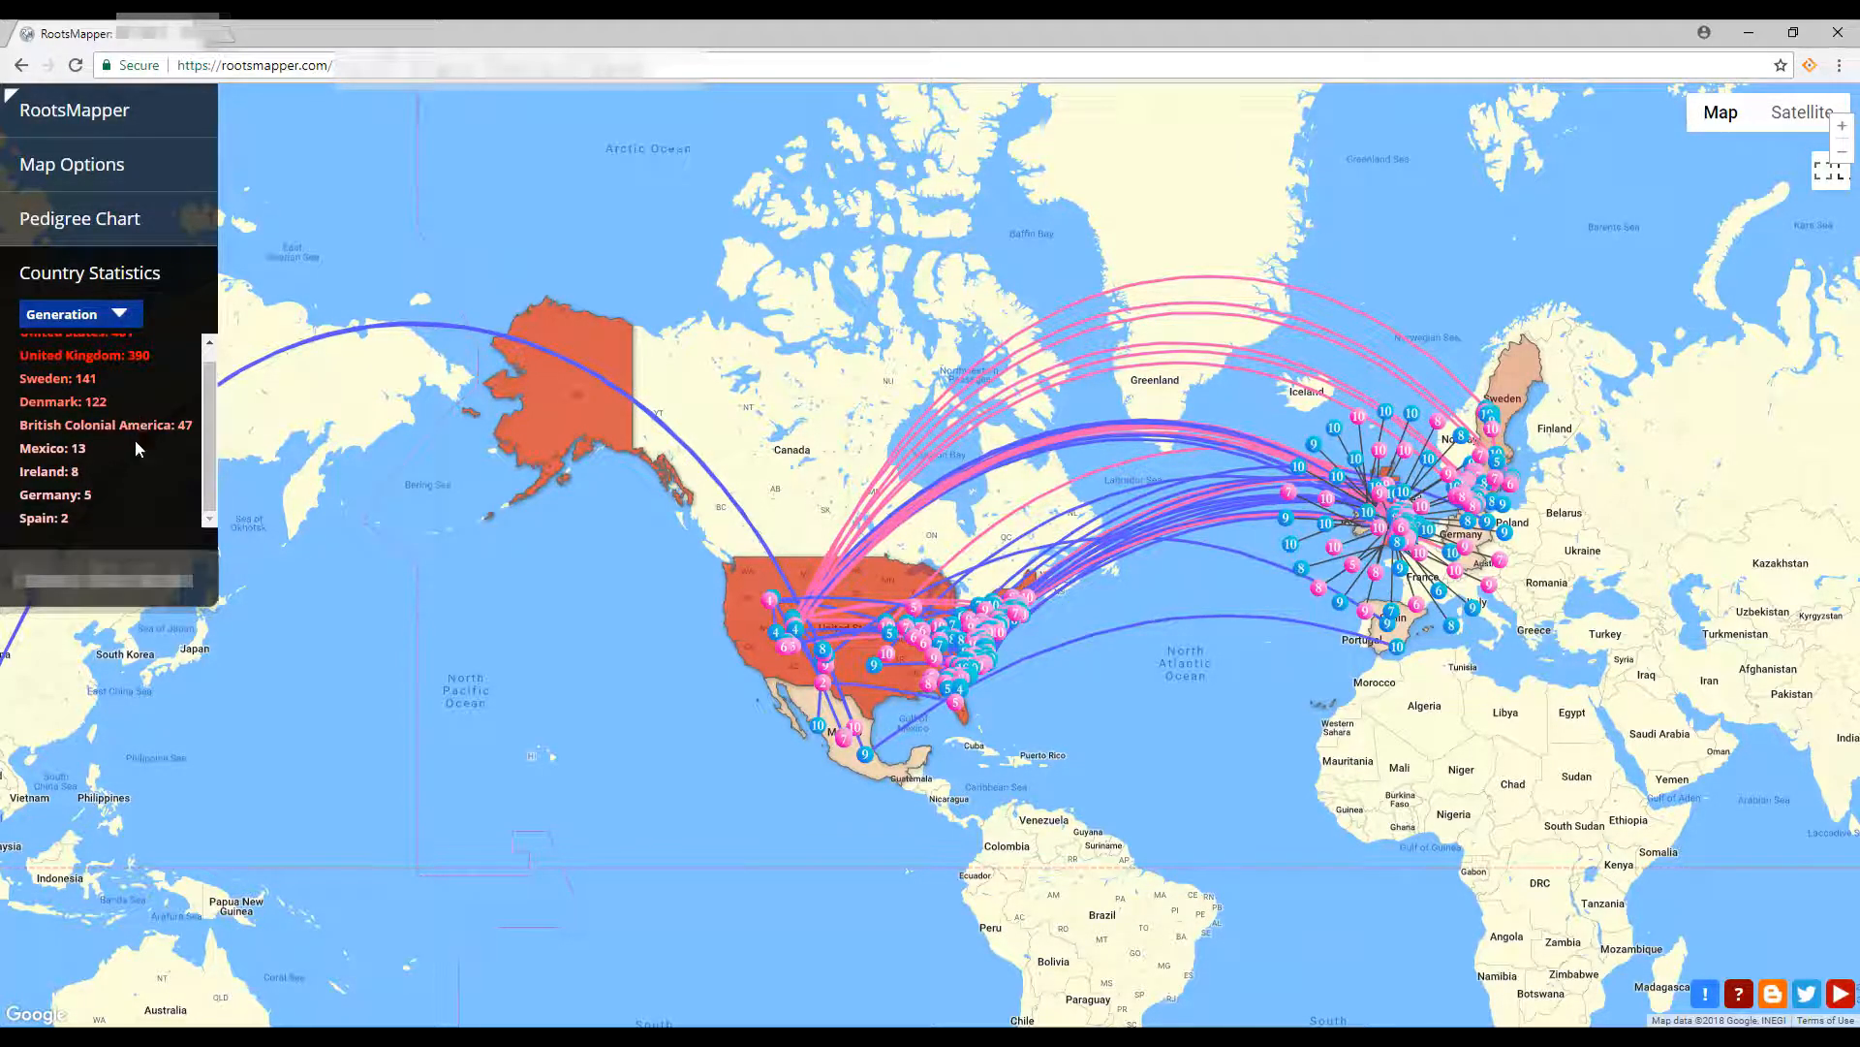
scroll(202, 463, "up", 1)
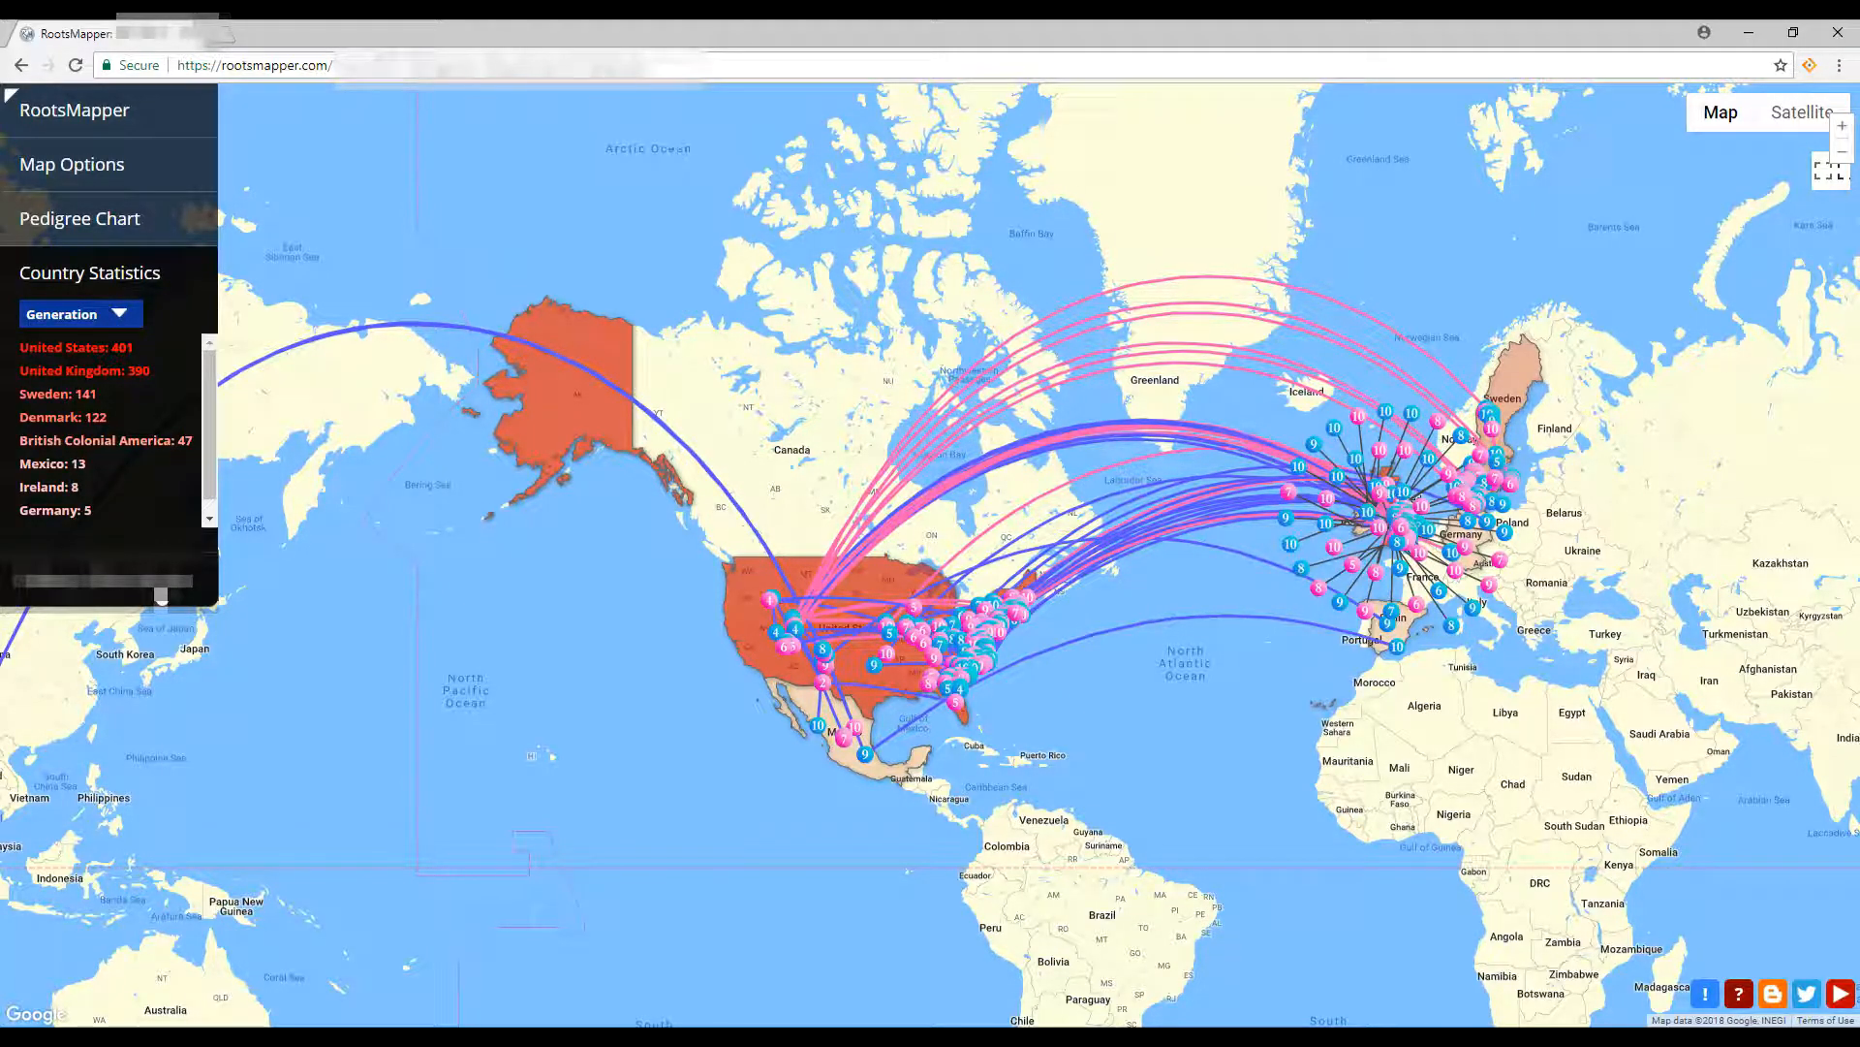
View the account's root and logout options, and return to the starting person's settings.
left_click(161, 591)
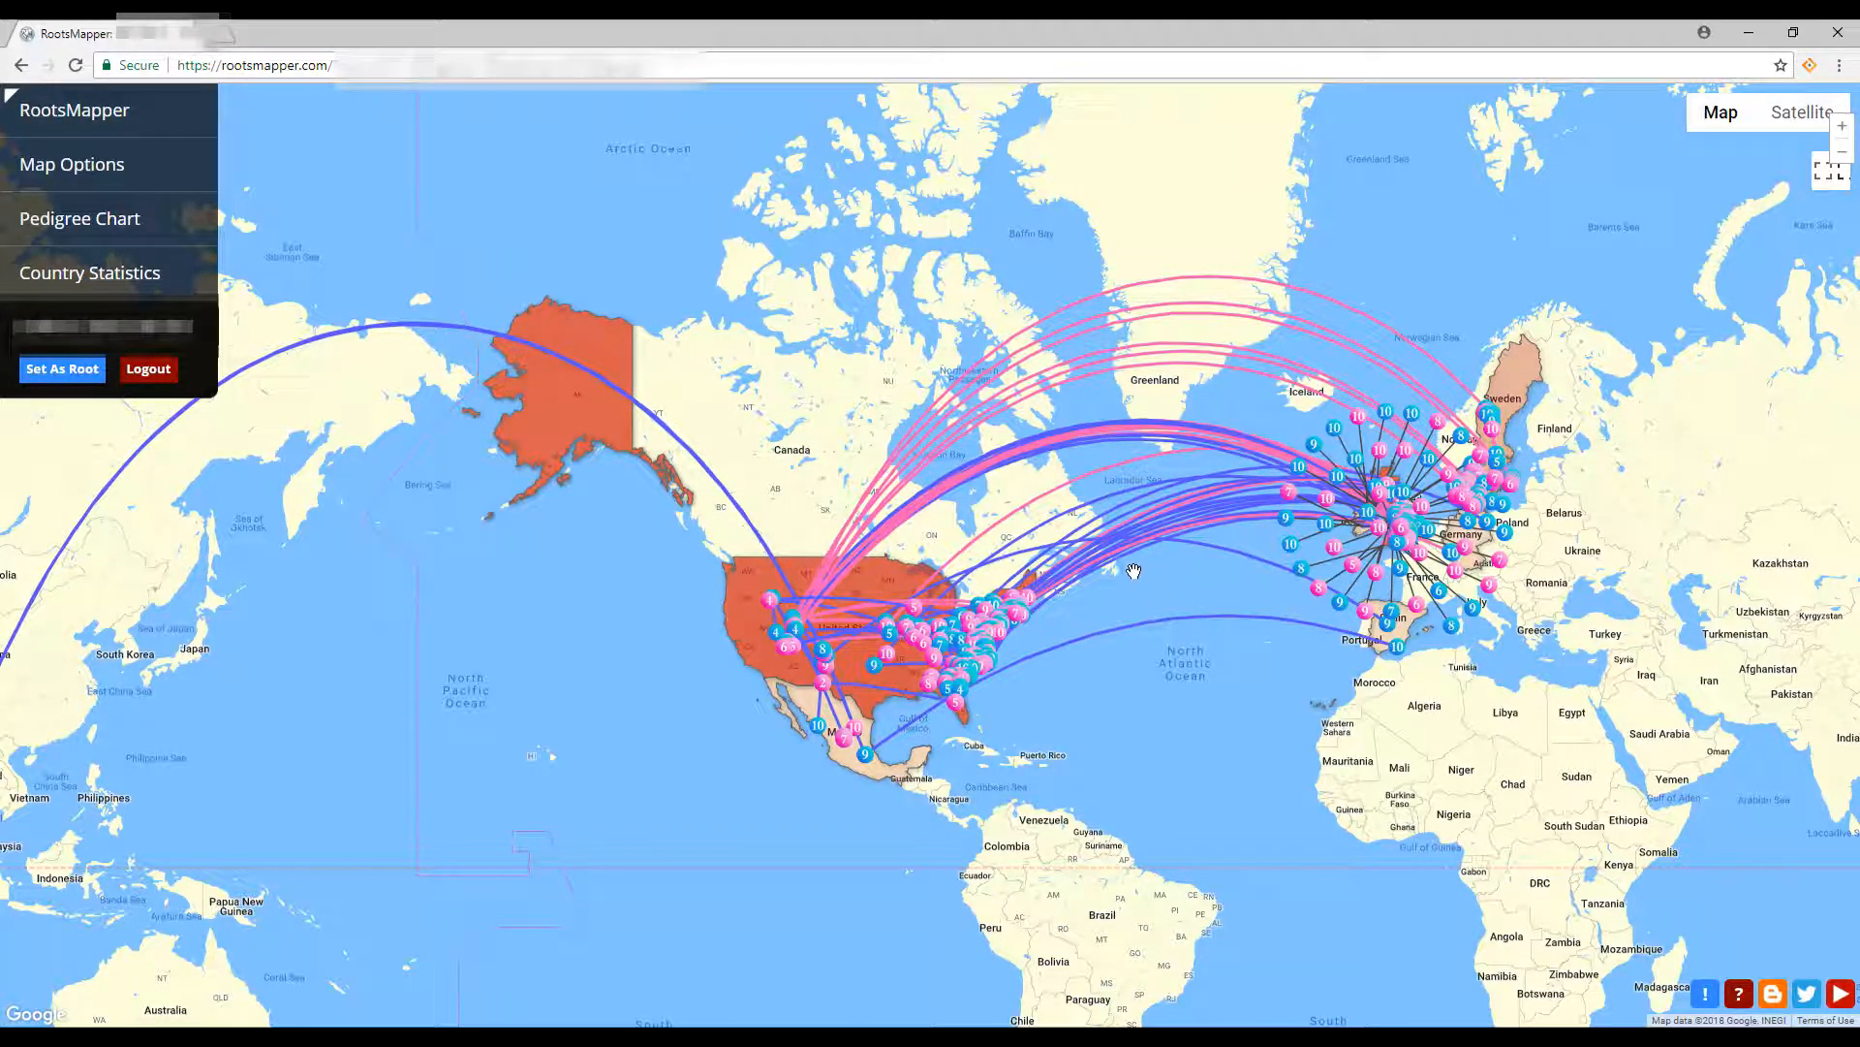
mouse_move(1721, 118)
left_click(68, 114)
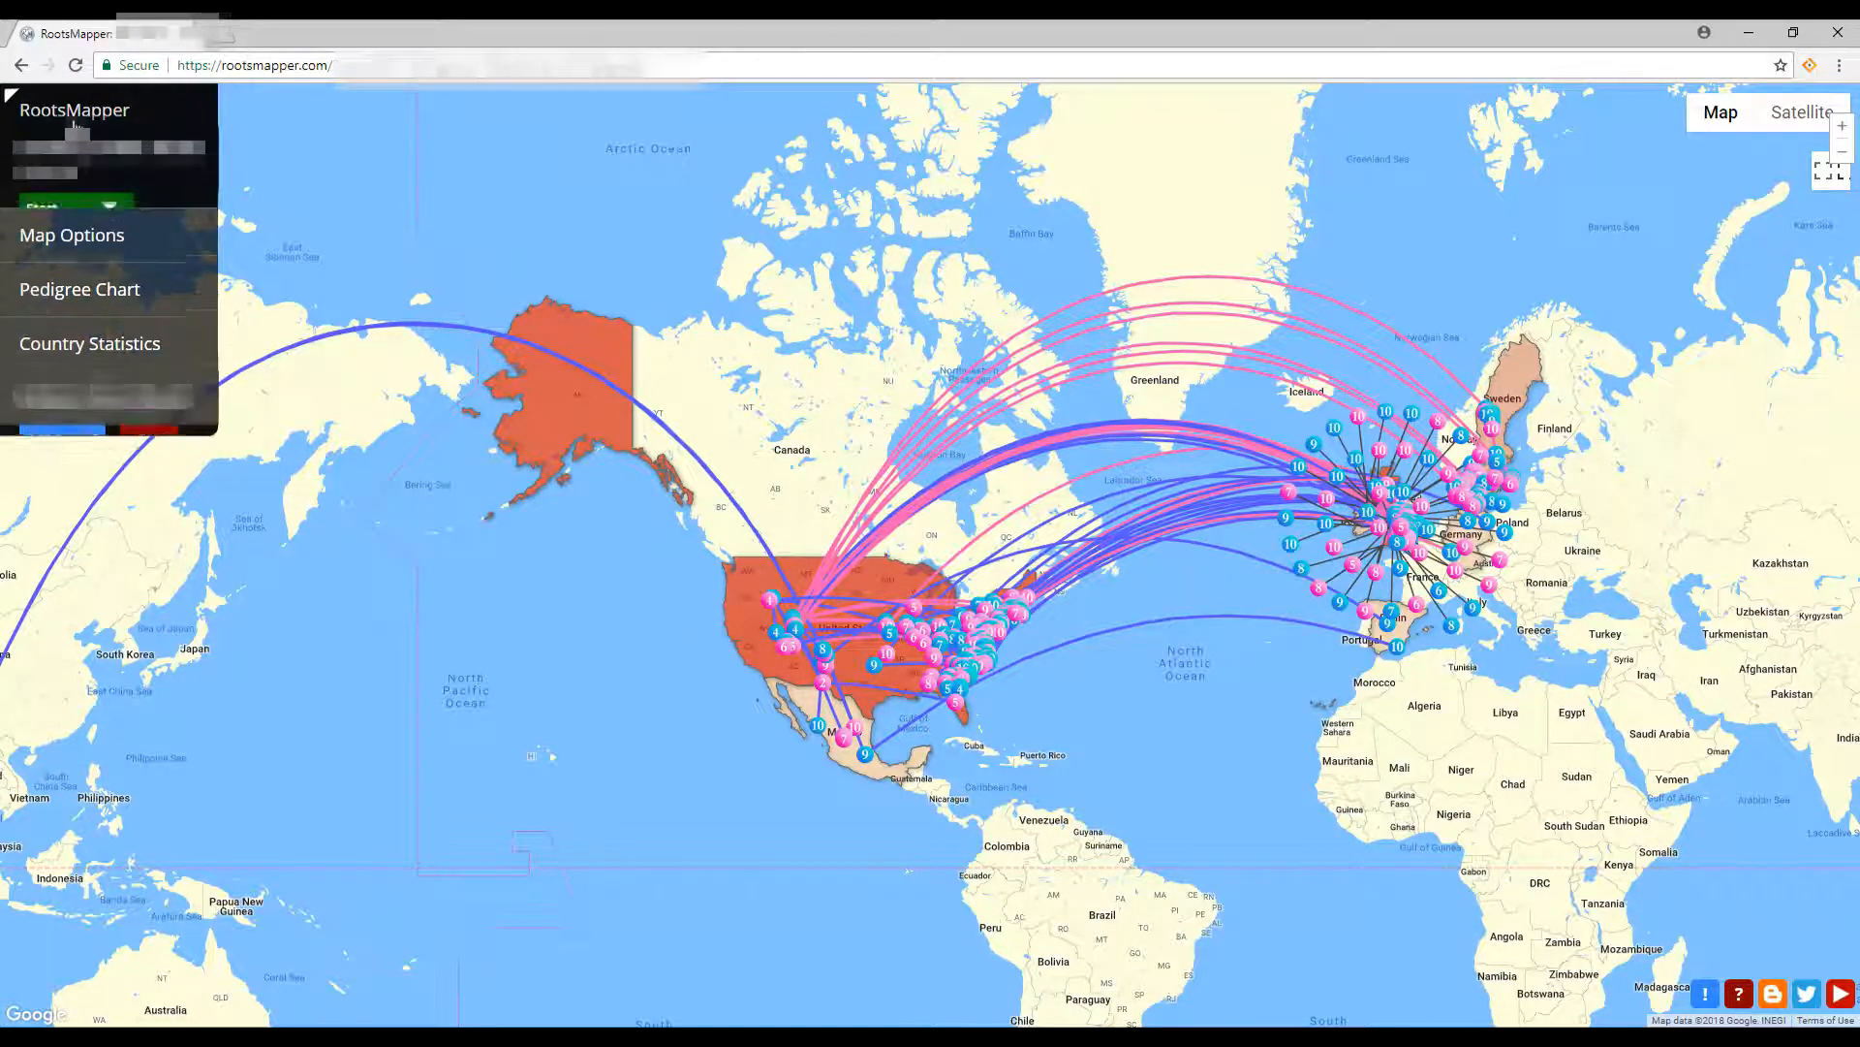